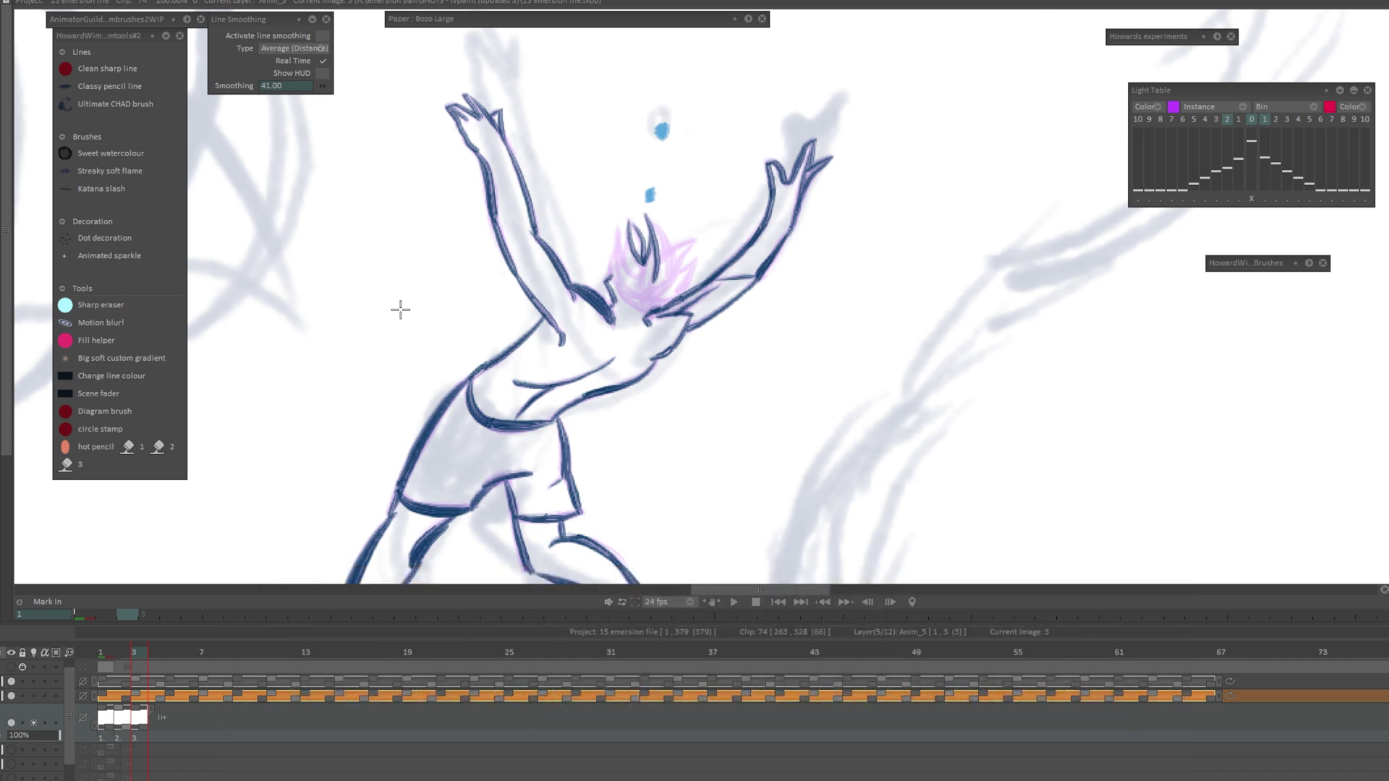
Scrub through the water splash animation, return to the first frame and review the whole scene
click(399, 312)
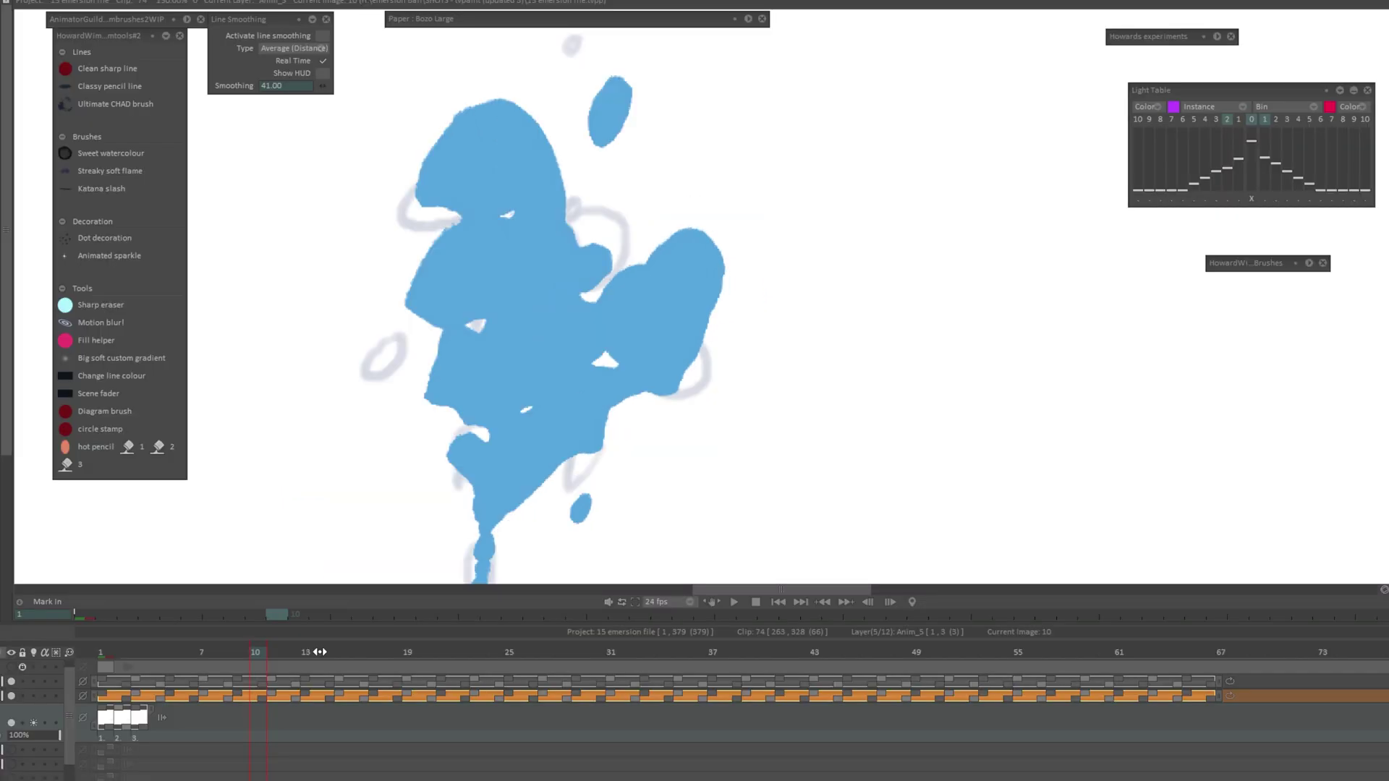
drag(316, 653, 392, 653)
click(106, 653)
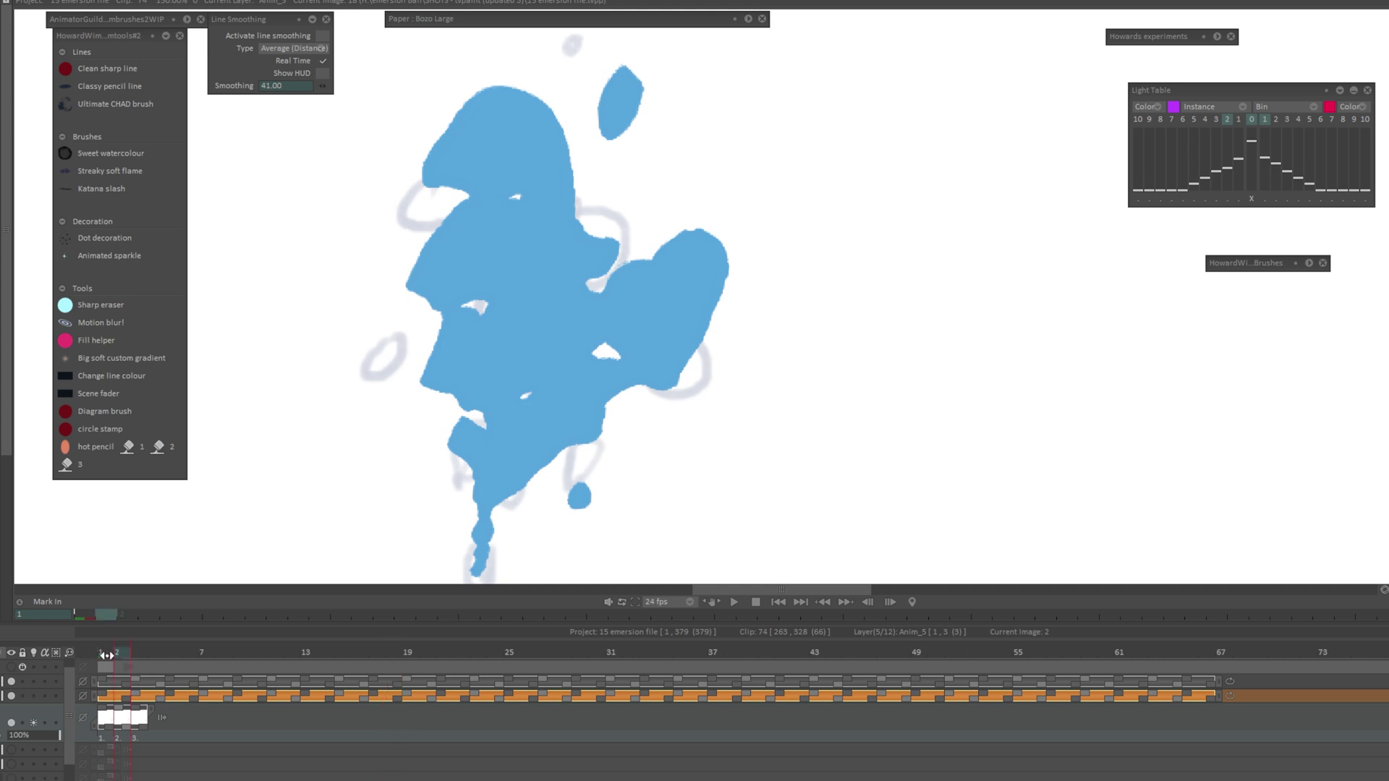
scroll(794, 397, down, 4)
drag(913, 422, 868, 321)
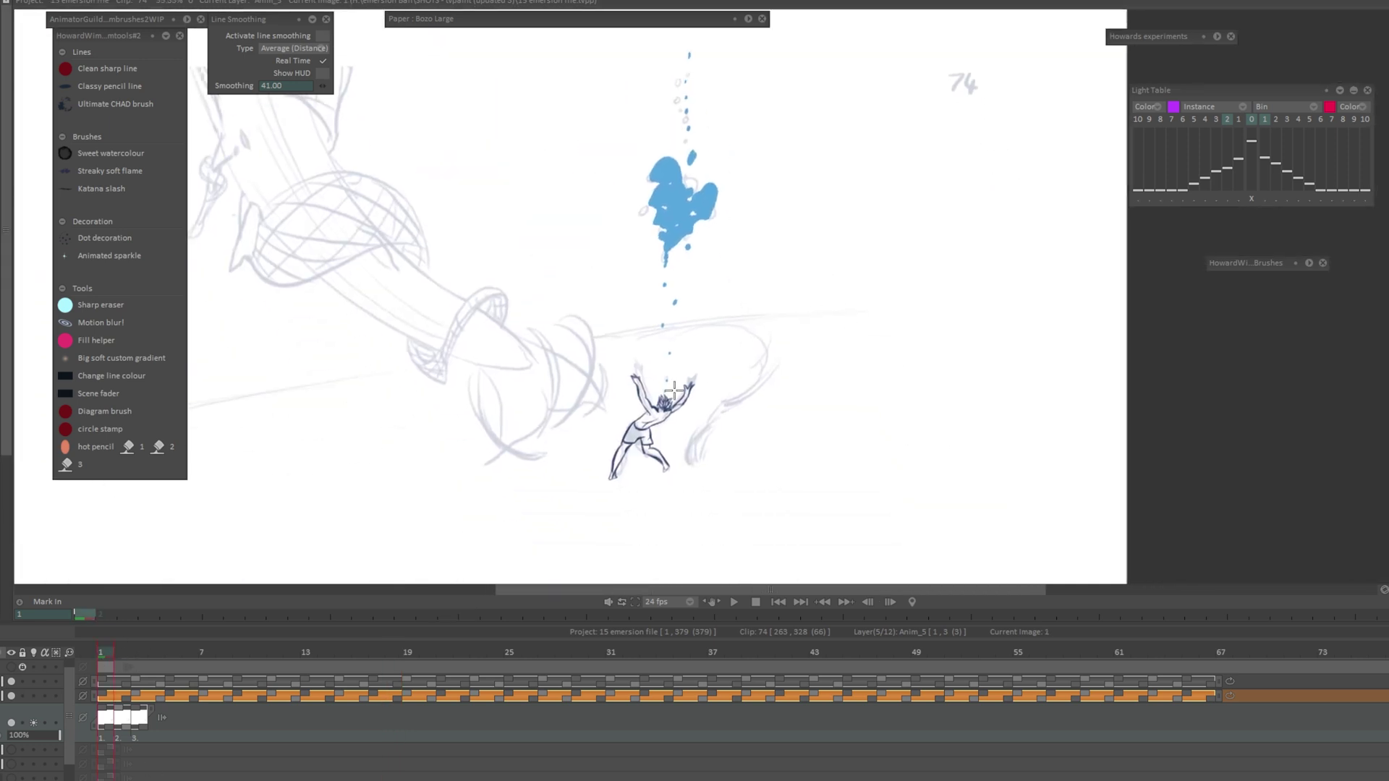
scroll(710, 395, up, 1)
Hide the two water splash layers and frame the figure with raised arms
click(10, 682)
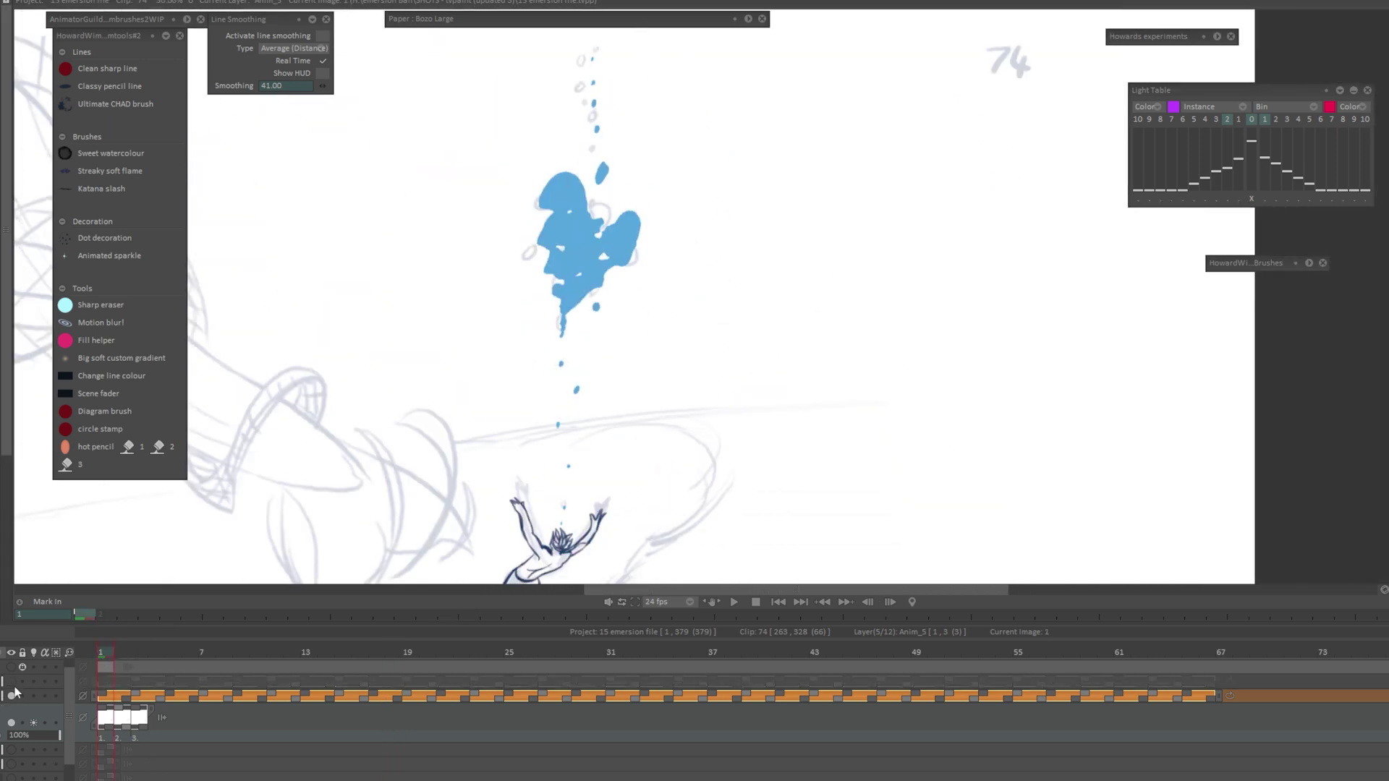
click(11, 696)
scroll(519, 475, up, 2)
drag(518, 475, 558, 136)
scroll(232, 481, up, 1)
drag(232, 481, 469, 233)
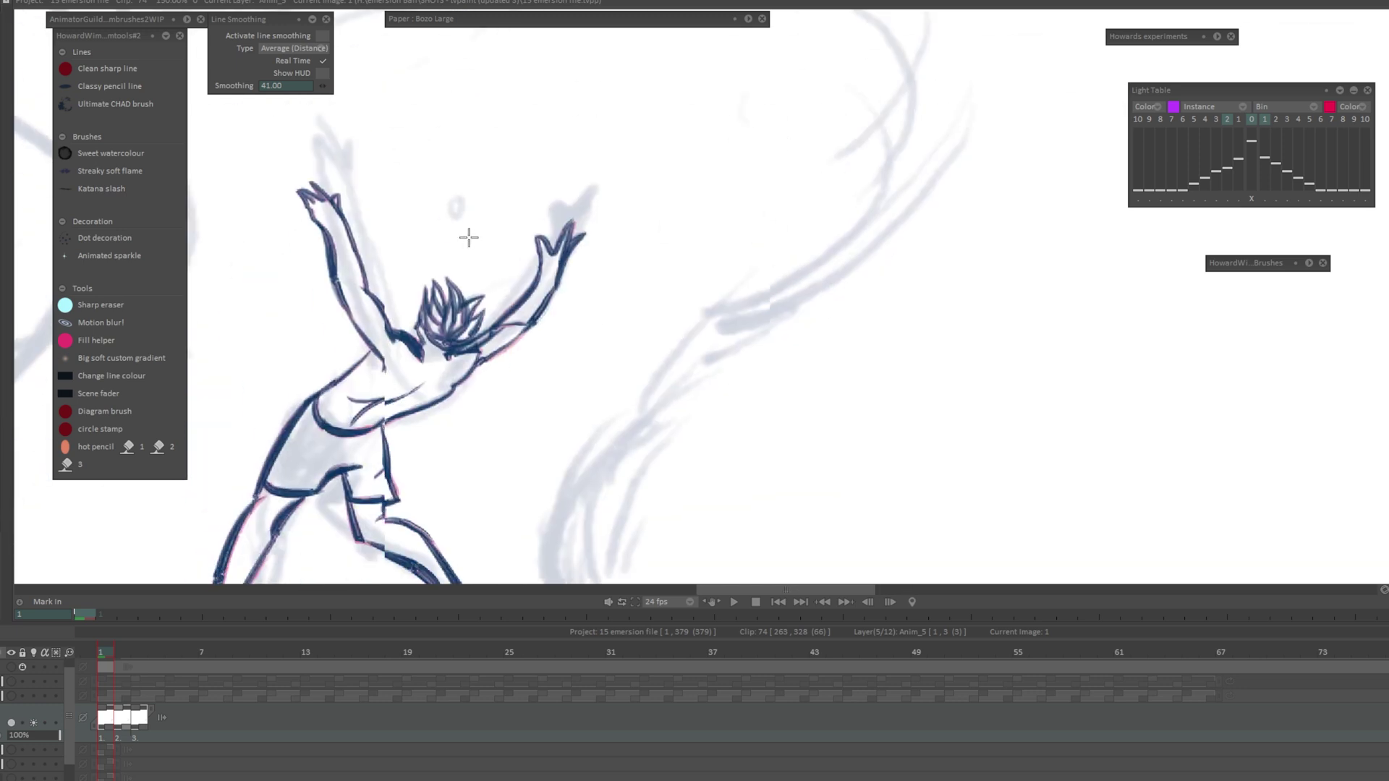
drag(356, 476, 801, 276)
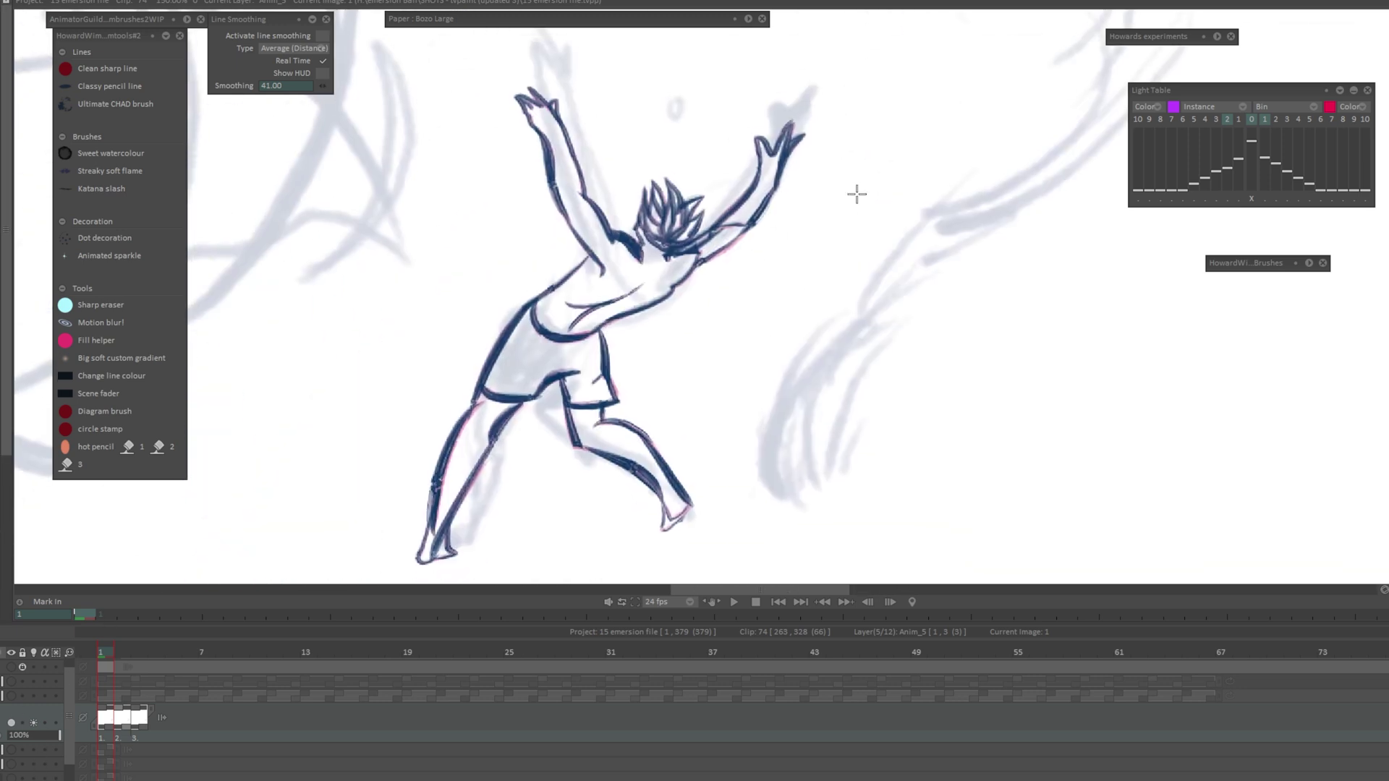
drag(685, 349, 709, 380)
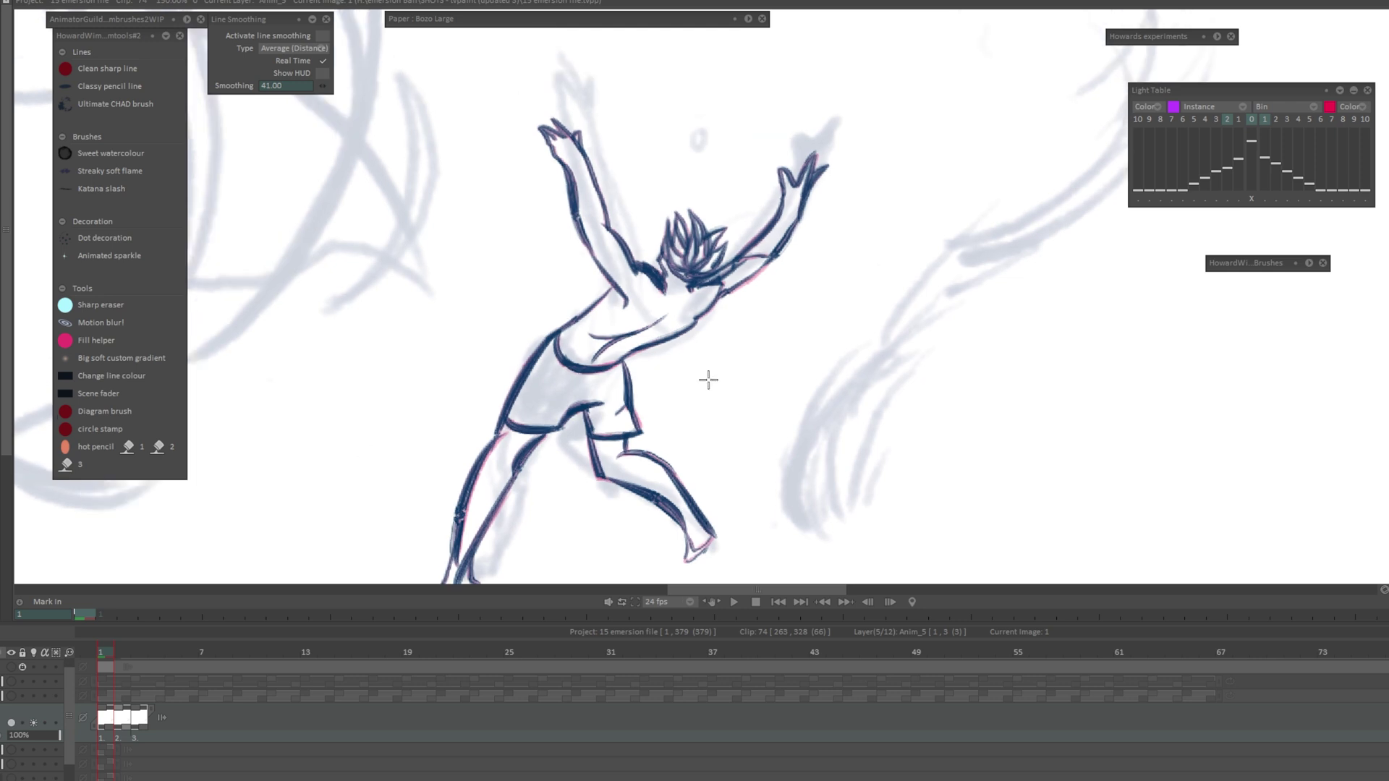
Switch off the line art layer and its light table to inspect the rough sketch, and show the line art layer again
click(12, 723)
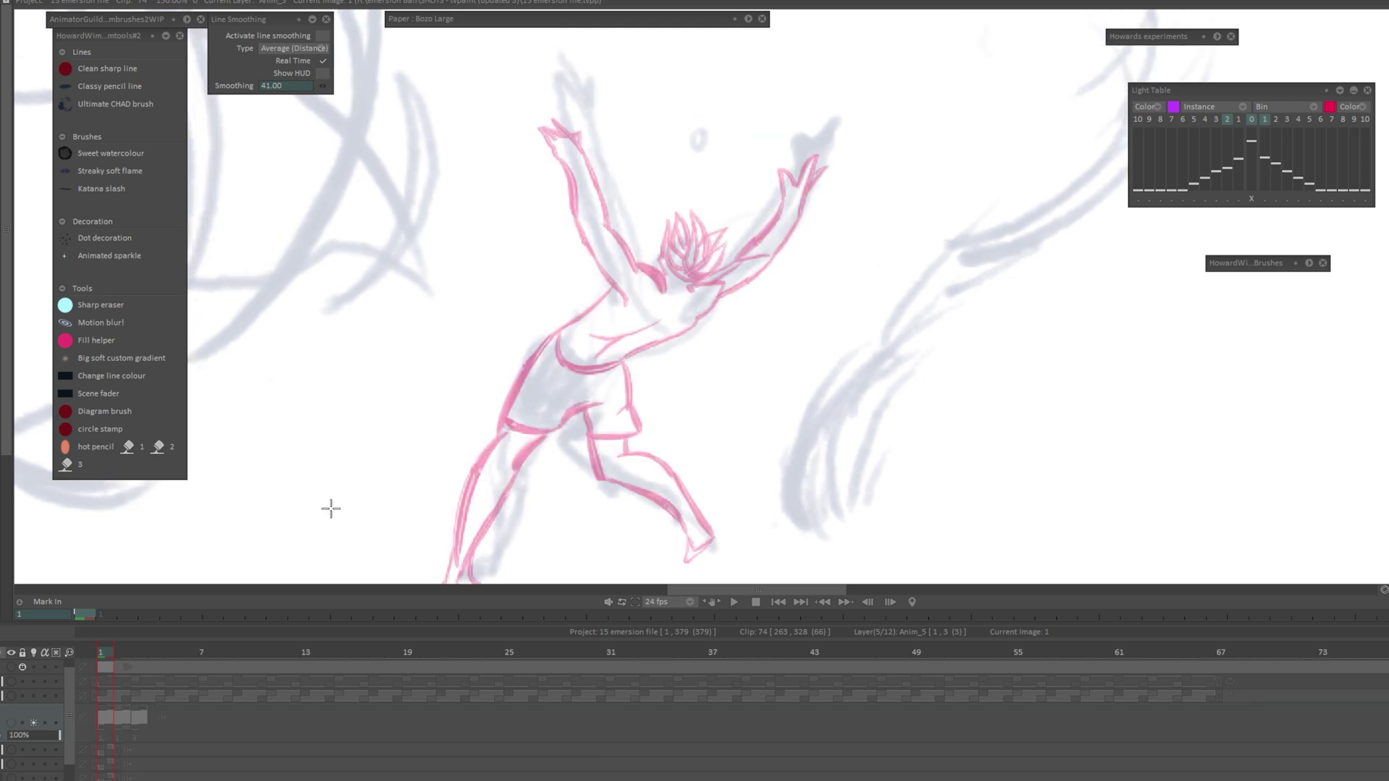
click(33, 723)
scroll(695, 308, up, 2)
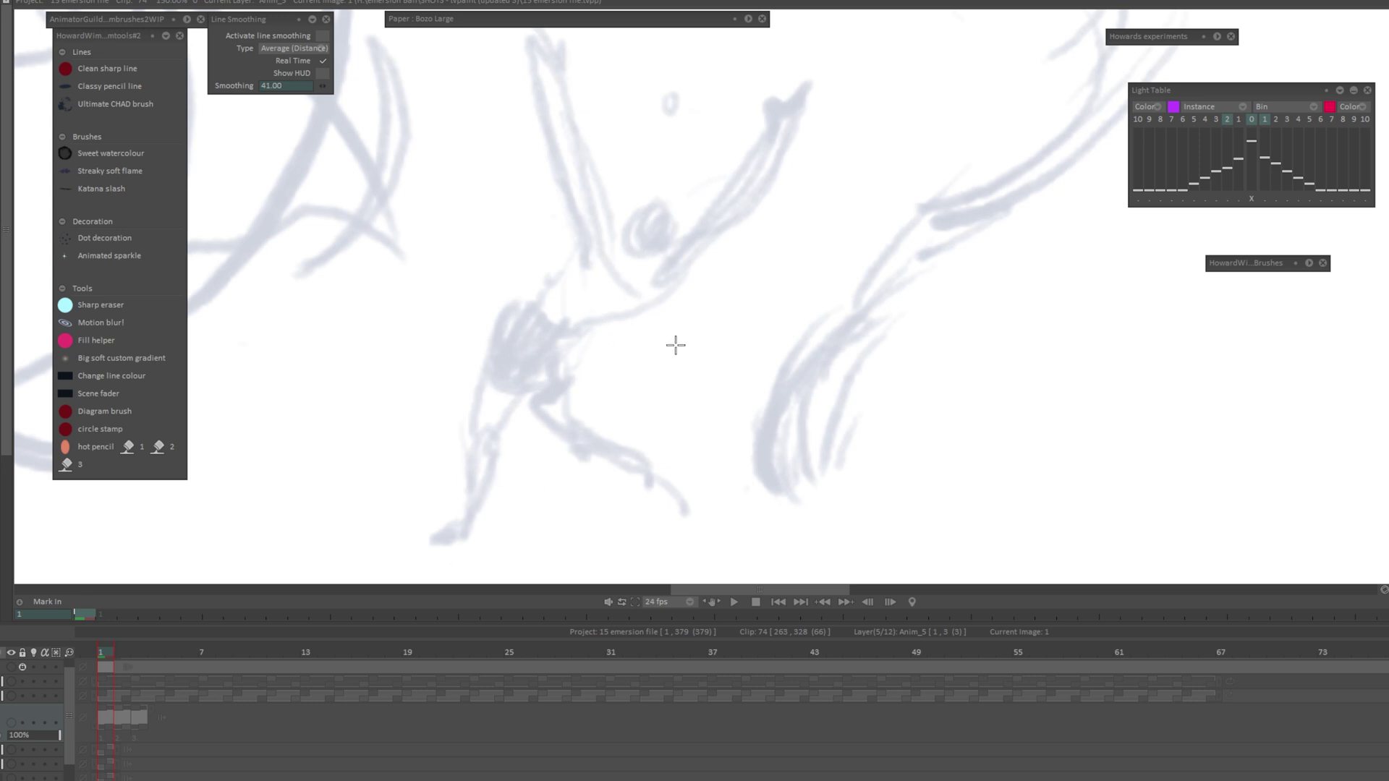
click(10, 722)
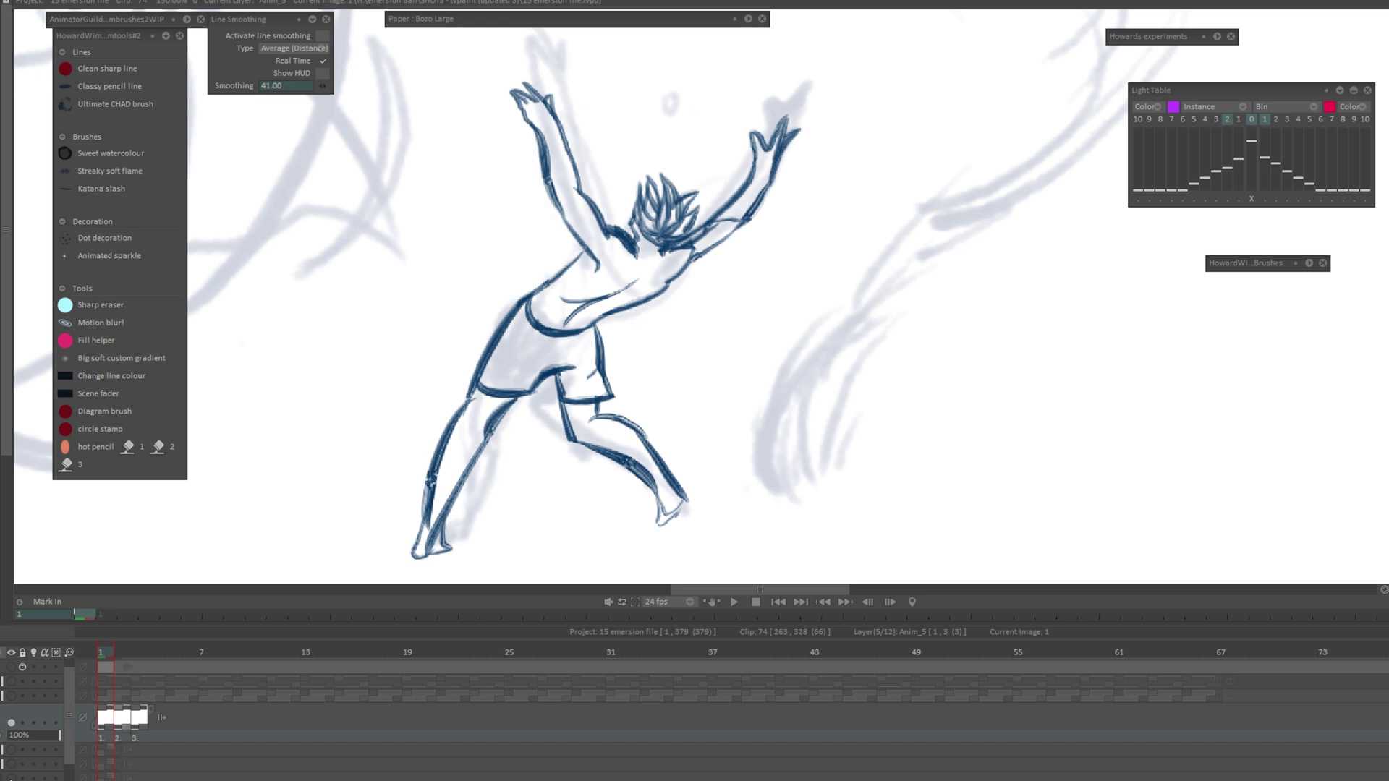
Compare the figure's line art on frames 1 and 2 to examine how closely the second drawing traces the first
click(118, 654)
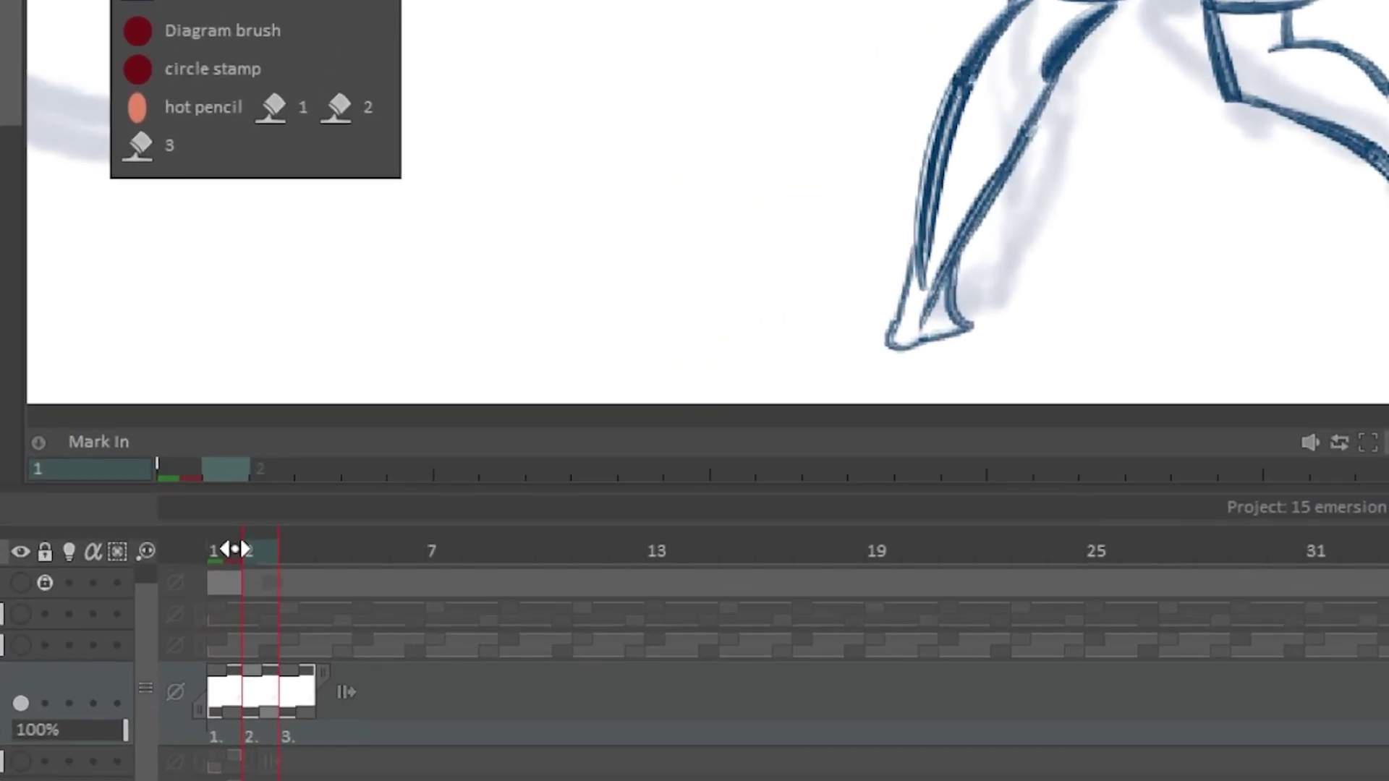
drag(235, 550, 248, 544)
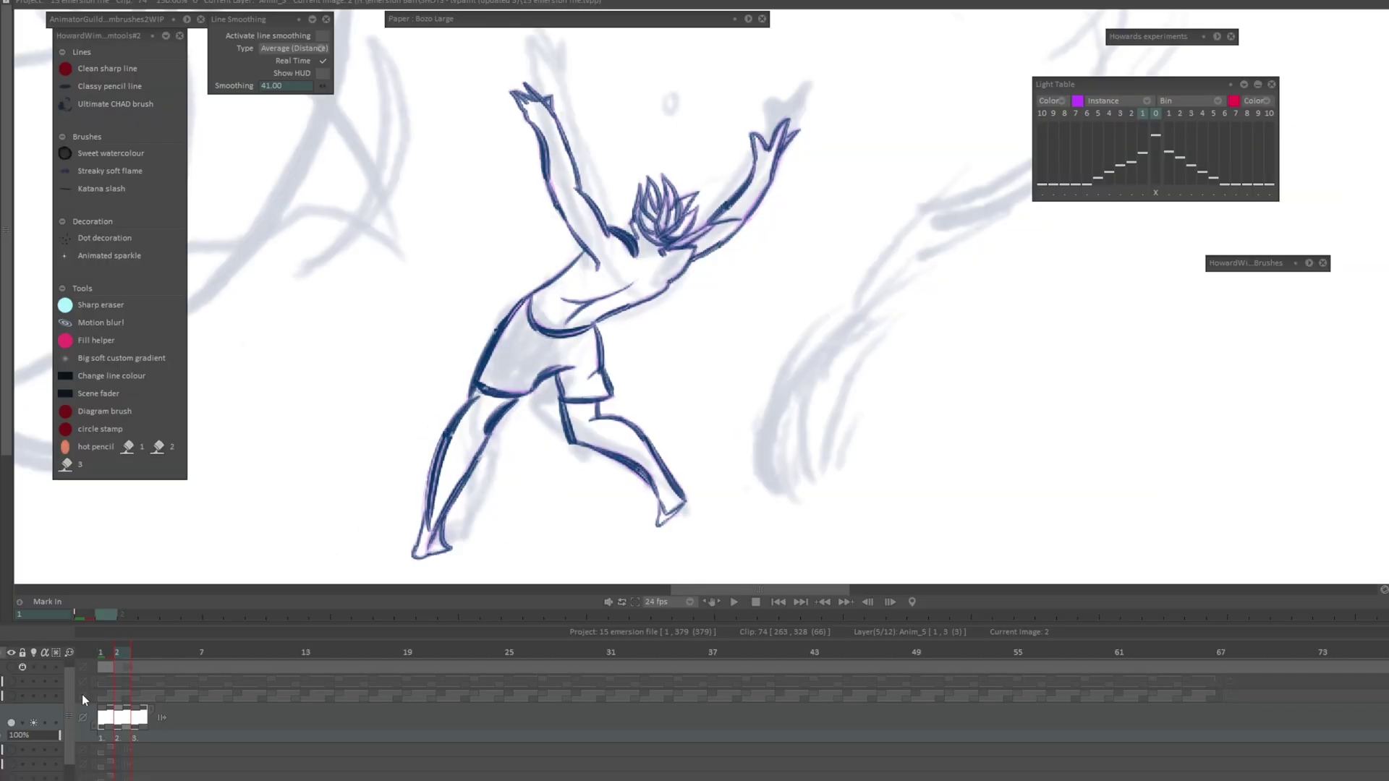
key(plus)
key(plus)
key(plus)
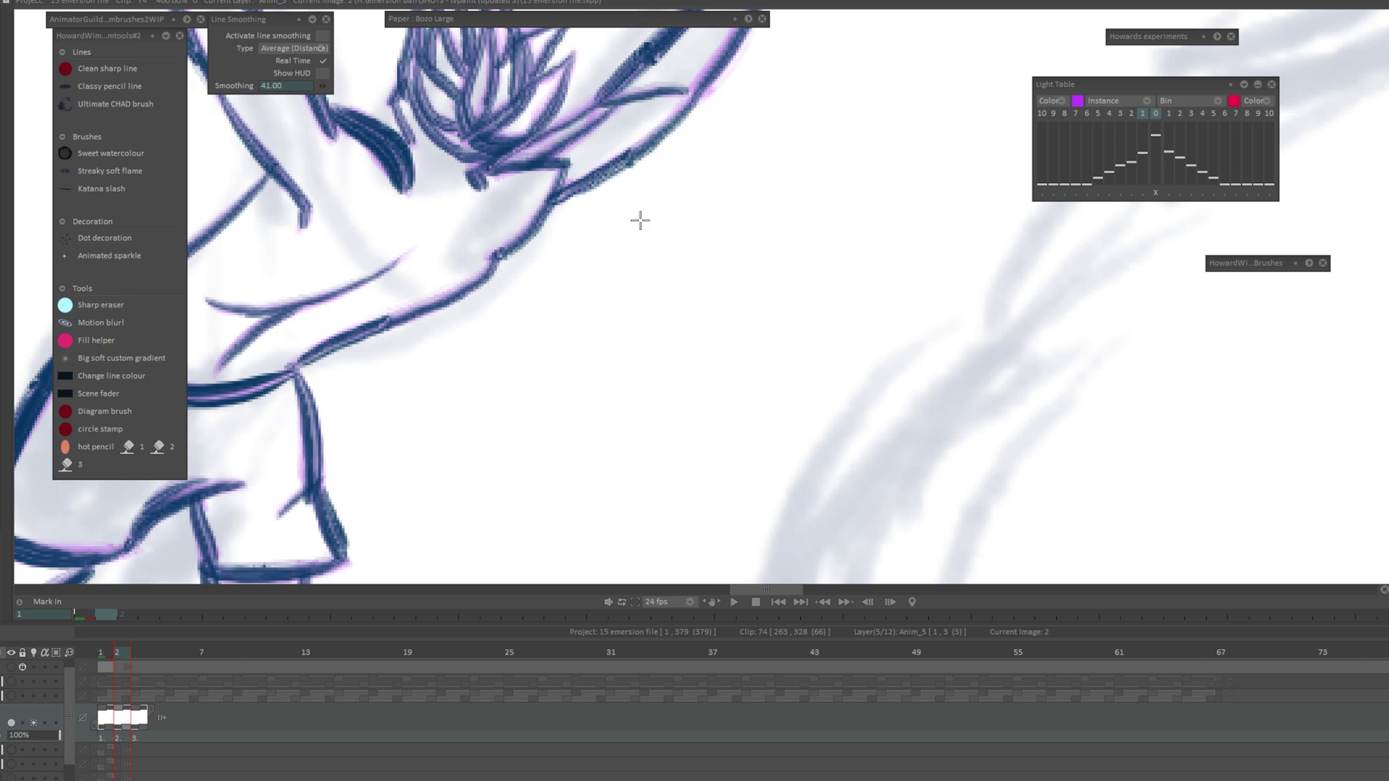
scroll(639, 220, down, 3)
click(114, 650)
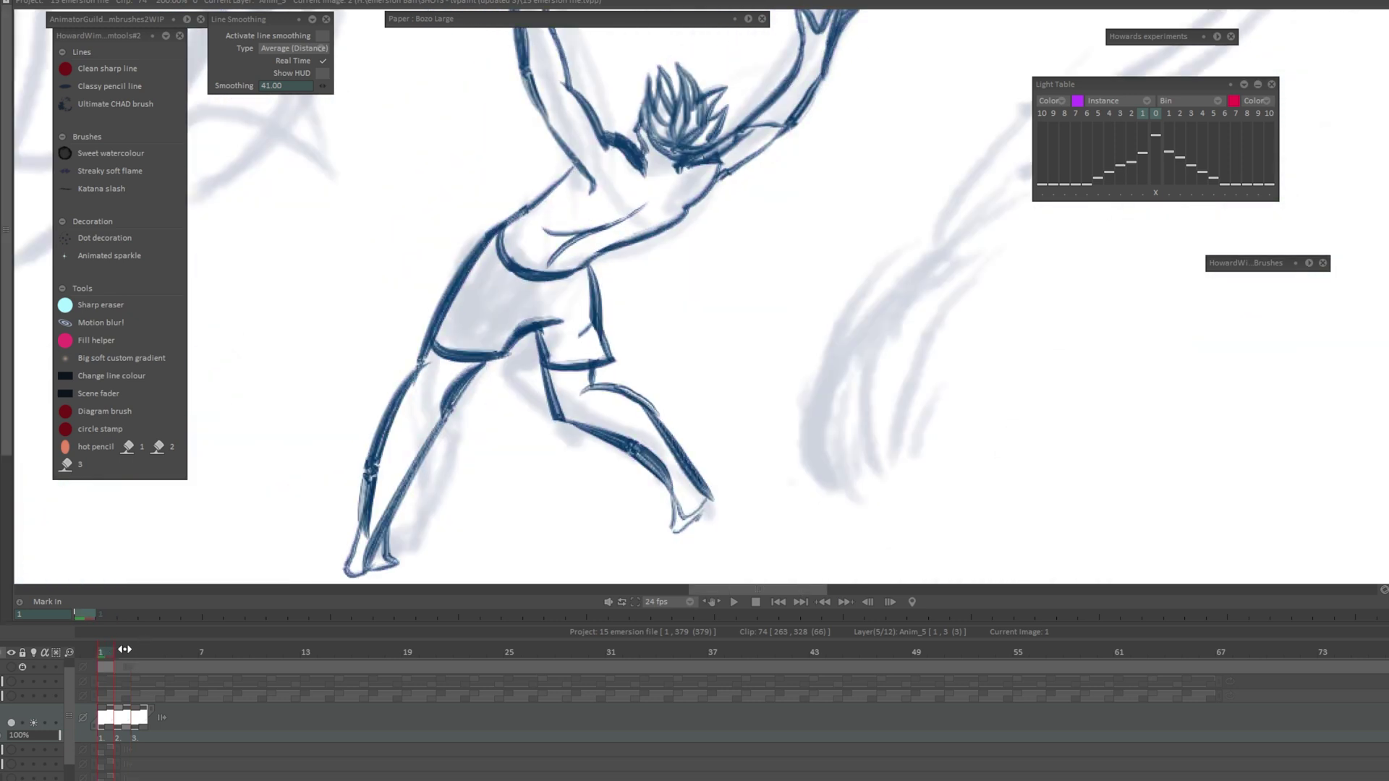
click(124, 649)
scroll(652, 372, up, 3)
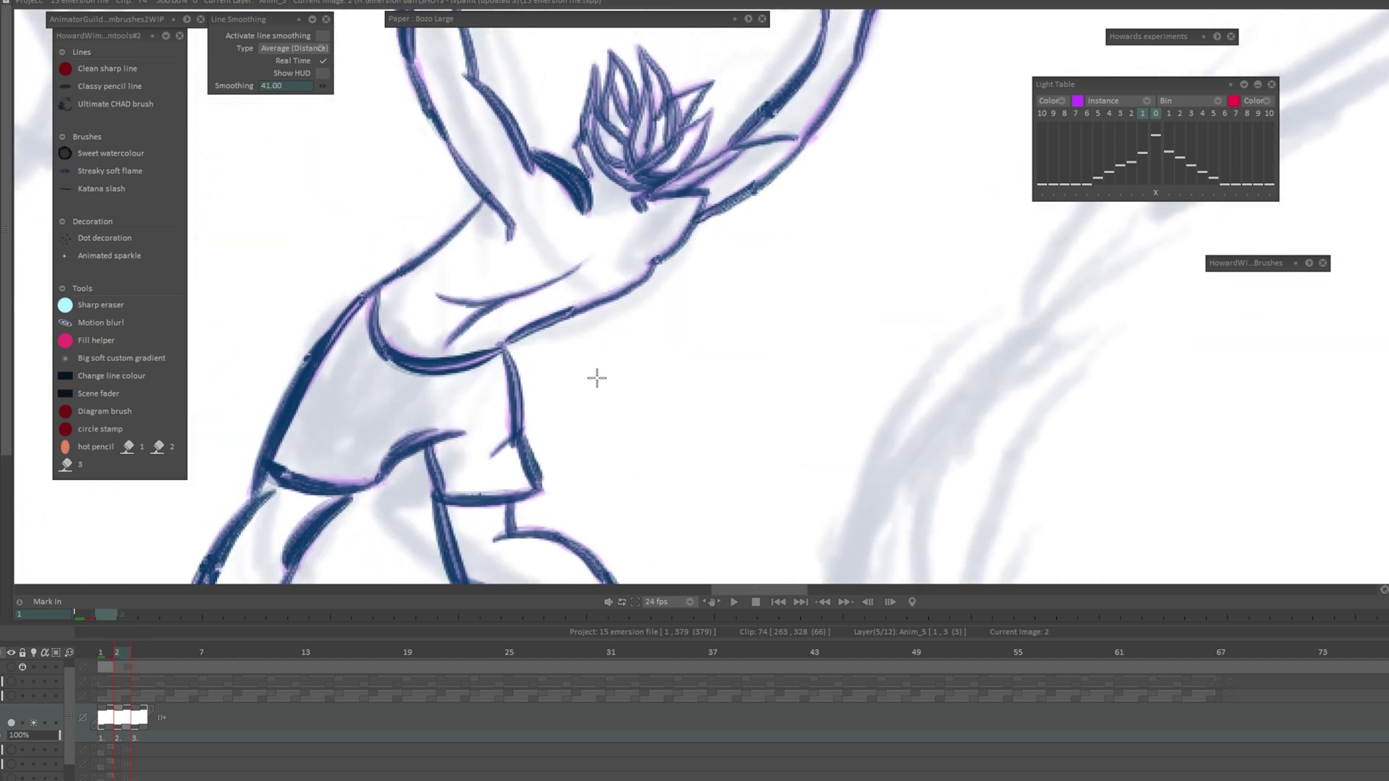
scroll(596, 377, down, 2)
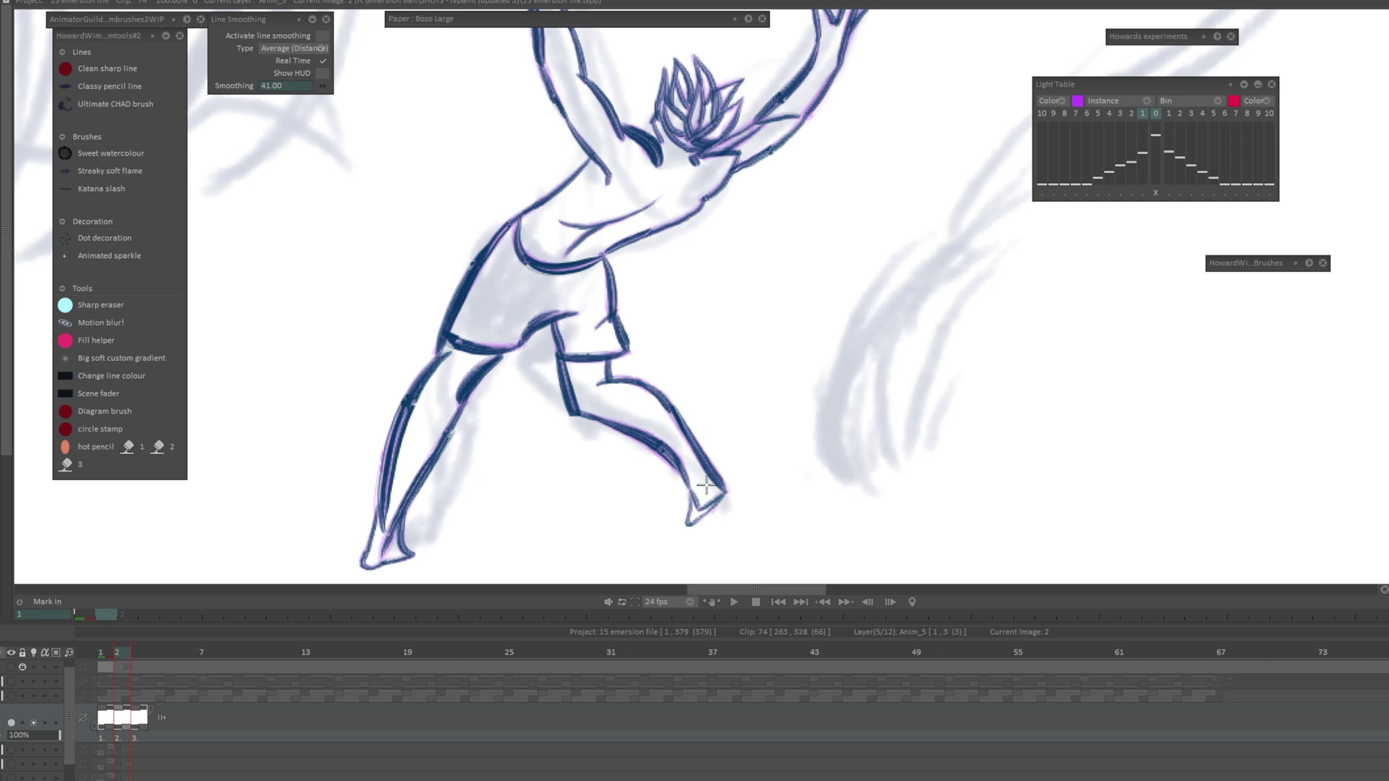
drag(519, 372, 451, 430)
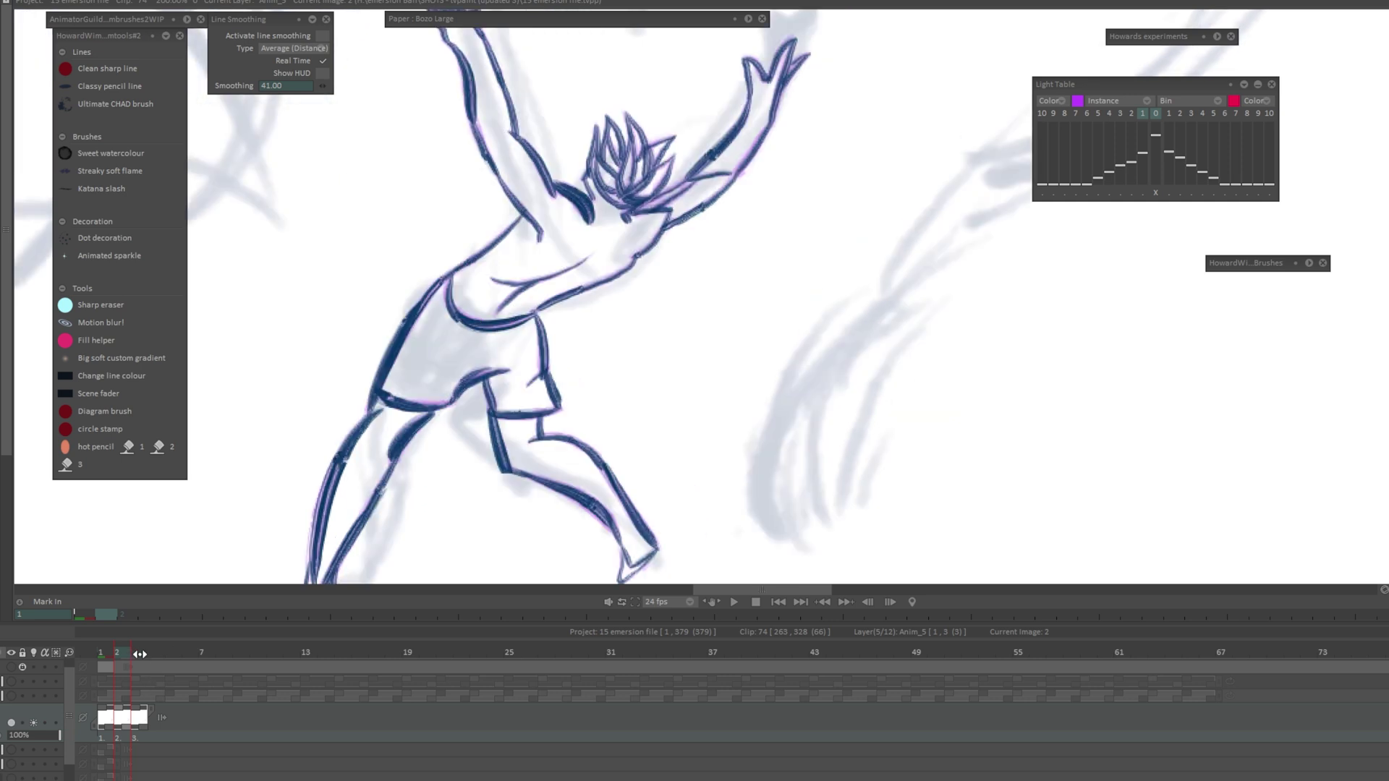
Go to frame 3 and trace the spike at the middle left of the figure's hair, redoing the strokes until they fit the light table reference
click(138, 652)
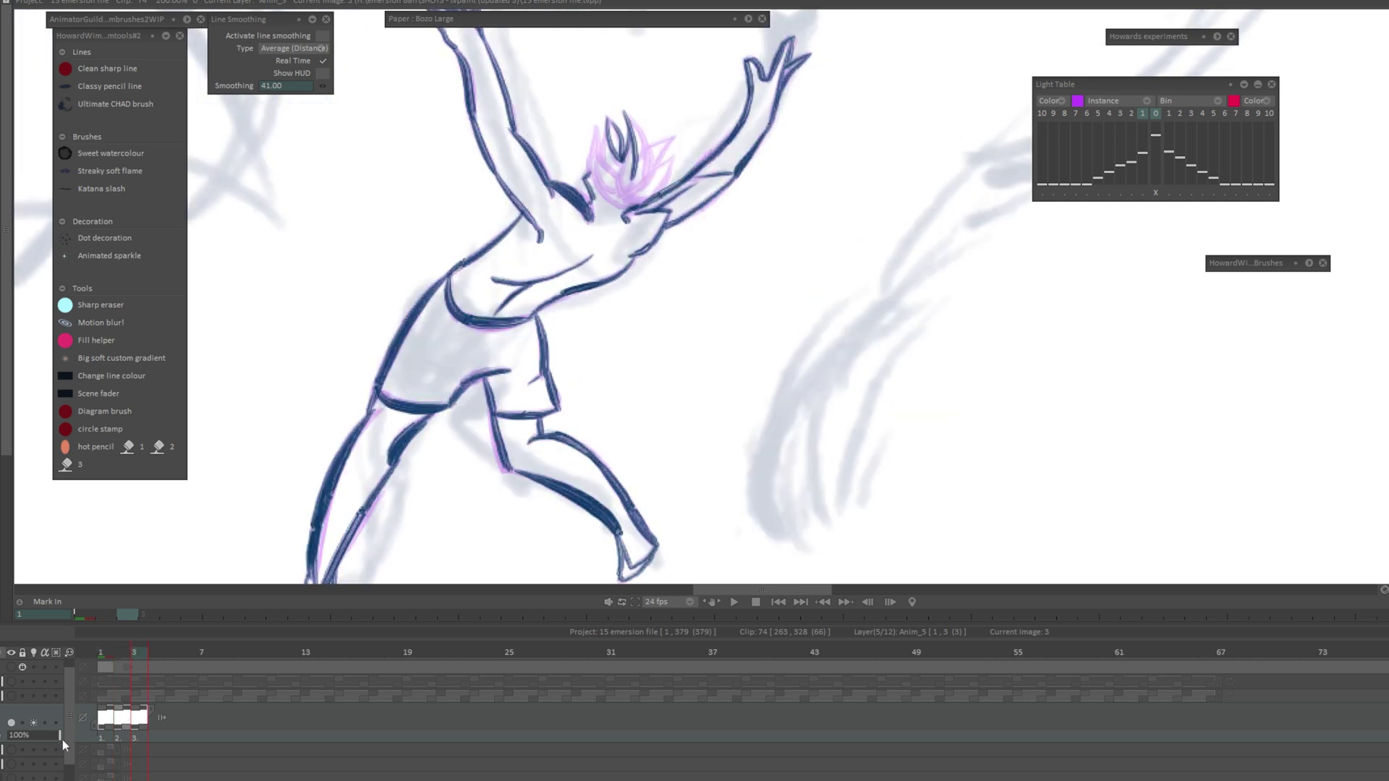
scroll(693, 198, up, 3)
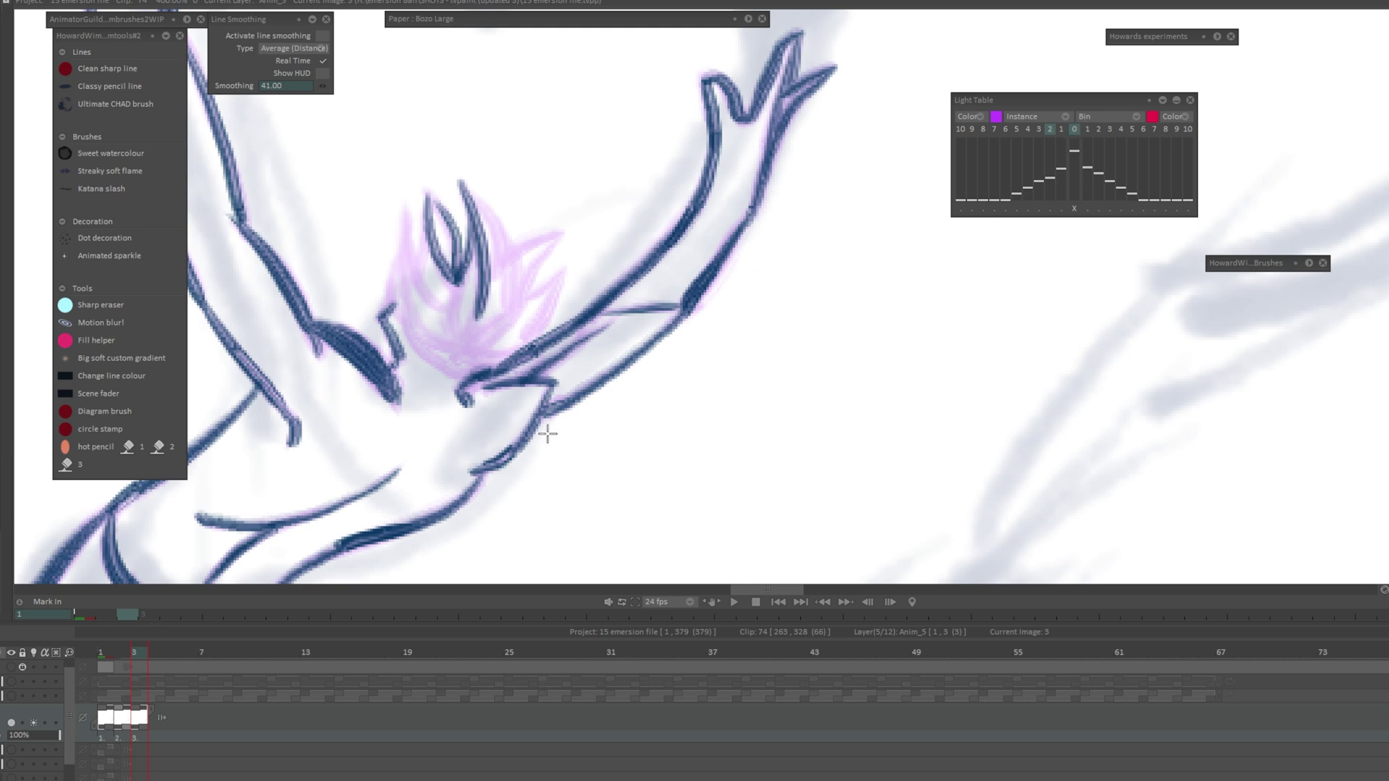
scroll(543, 434, down, 5)
mouse_move(730, 365)
mouse_down()
mouse_move(592, 289)
mouse_move(657, 233)
mouse_move(643, 269)
mouse_up()
mouse_move(390, 238)
mouse_down()
mouse_move(361, 228)
mouse_move(367, 259)
mouse_move(337, 217)
mouse_up()
key(ctrl+z)
key(ctrl+z)
key(ctrl+z)
key(ctrl+z)
key(ctrl+z)
scroll(536, 181, up, 5)
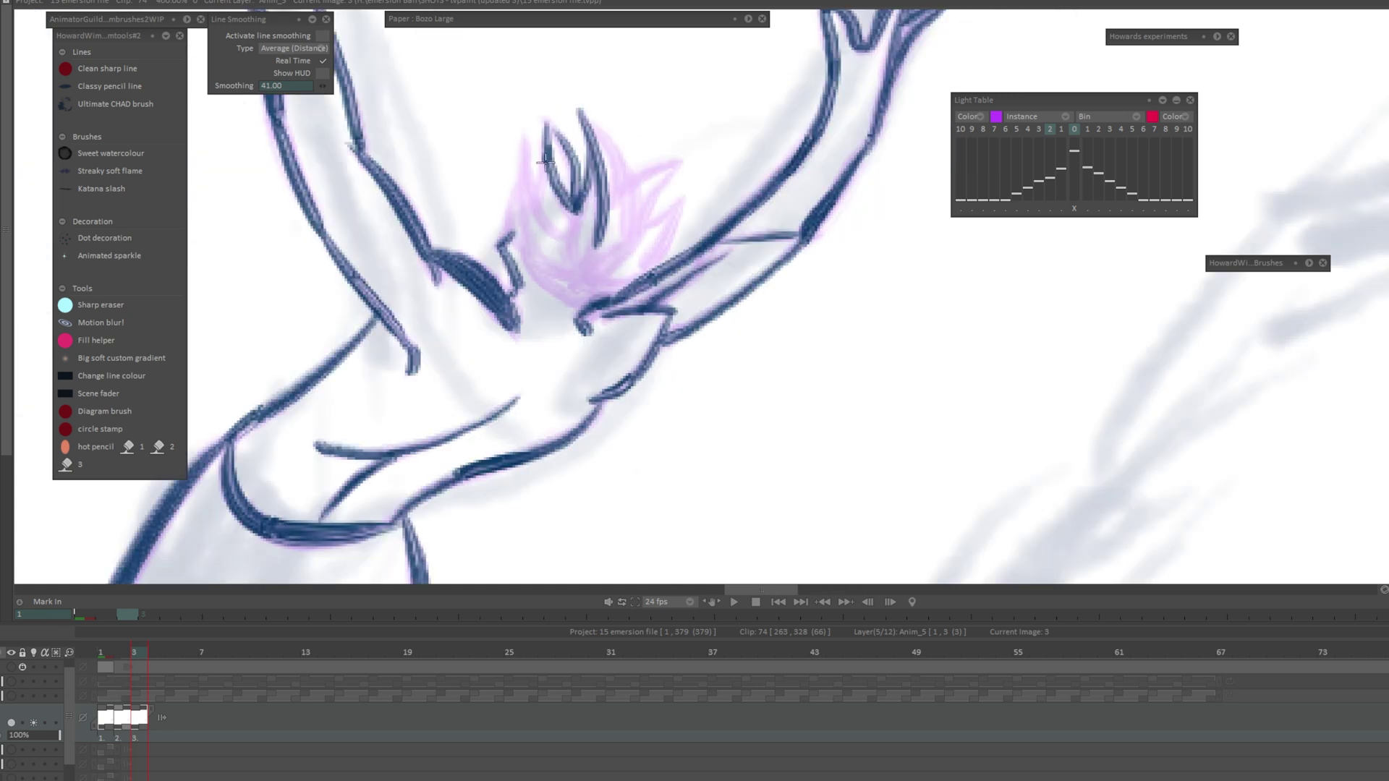
key(ctrl+z)
drag(548, 154, 554, 225)
key(ctrl+z)
mouse_move(548, 159)
mouse_down()
mouse_move(585, 238)
mouse_move(572, 214)
mouse_move(569, 254)
mouse_up()
drag(580, 205, 568, 253)
Draw the curved outer edge of the tallest hair spike on frame 3, retrying the stroke over the reference
drag(589, 111, 615, 221)
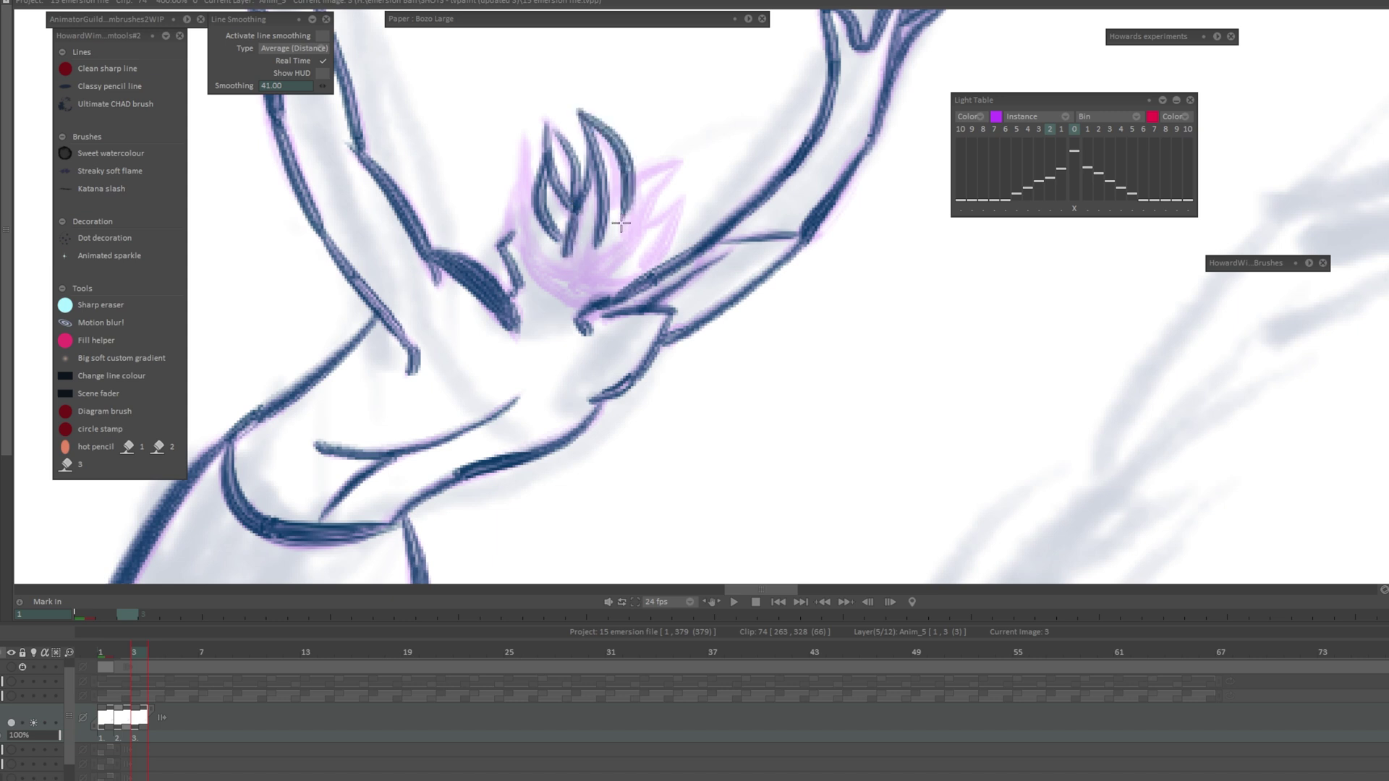
key(ctrl+z)
mouse_move(582, 112)
mouse_down()
mouse_move(626, 159)
mouse_move(615, 223)
mouse_up()
key(ctrl+z)
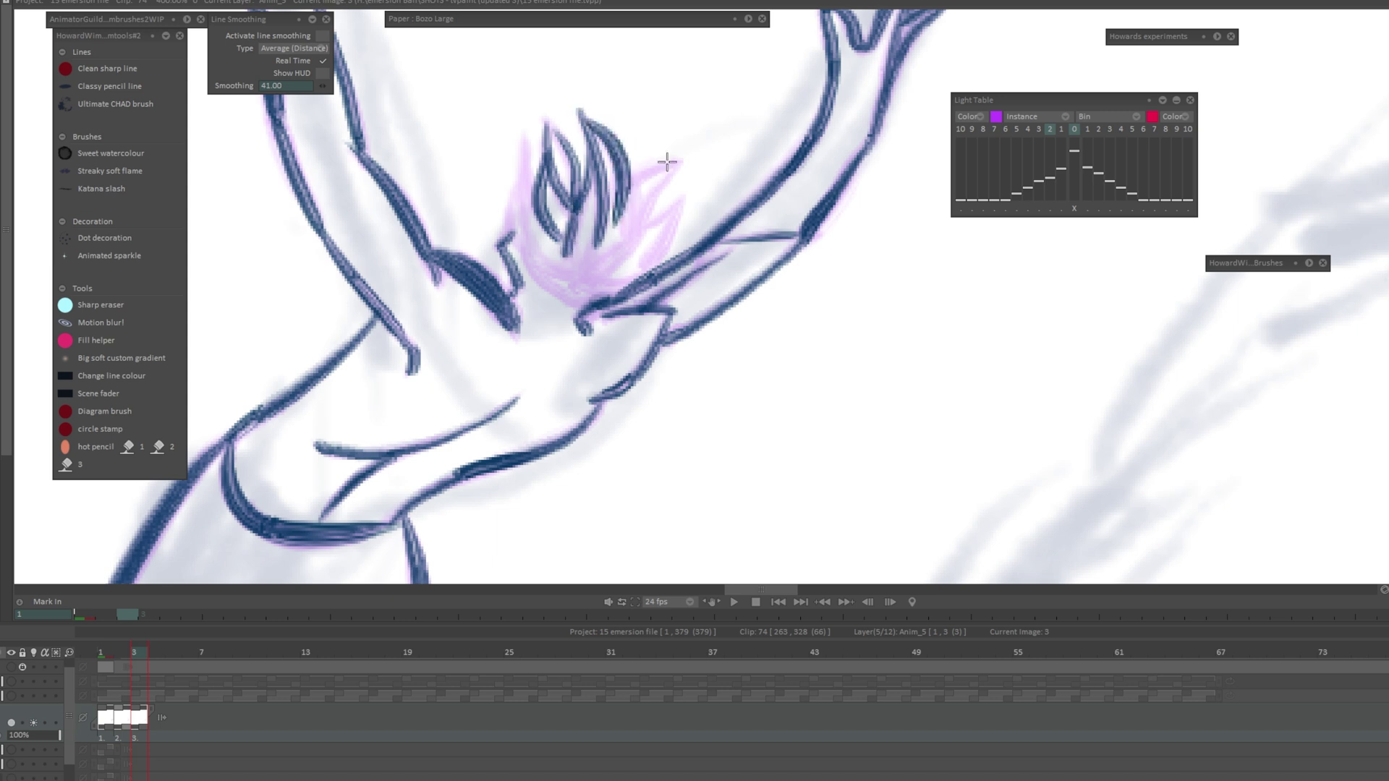
Trace the spikes on the right side of the figure's hair on frame 3, redrawing strokes that miss the reference
mouse_move(677, 167)
mouse_down()
mouse_move(619, 204)
mouse_move(635, 229)
mouse_up()
key(ctrl+z)
key(ctrl+z)
mouse_move(641, 174)
mouse_down()
mouse_move(626, 251)
mouse_move(631, 197)
mouse_move(622, 246)
mouse_move(680, 195)
mouse_move(658, 231)
mouse_move(677, 210)
mouse_move(641, 232)
mouse_move(683, 218)
mouse_move(680, 200)
mouse_move(655, 264)
mouse_up()
key(ctrl+z)
key(ctrl+z)
drag(677, 215, 635, 272)
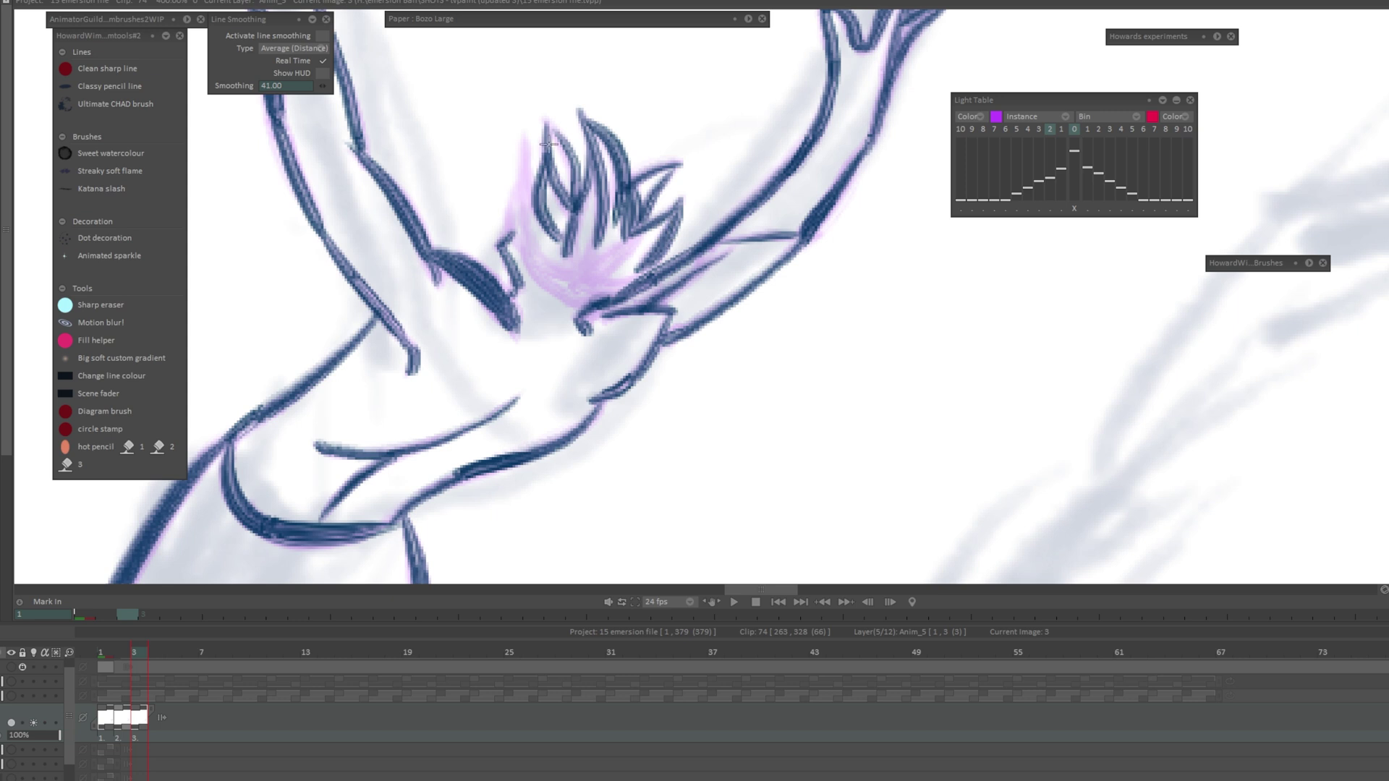
Trace the outer spikes on the left side of the figure's hair on frame 3
drag(526, 136, 529, 216)
key(ctrl+z)
key(ctrl+z)
mouse_move(525, 145)
mouse_down()
mouse_move(533, 250)
mouse_move(514, 225)
mouse_move(537, 239)
mouse_move(506, 239)
mouse_up()
key(ctrl+z)
key(ctrl+z)
key(ctrl+z)
drag(525, 137, 506, 241)
drag(520, 192, 540, 265)
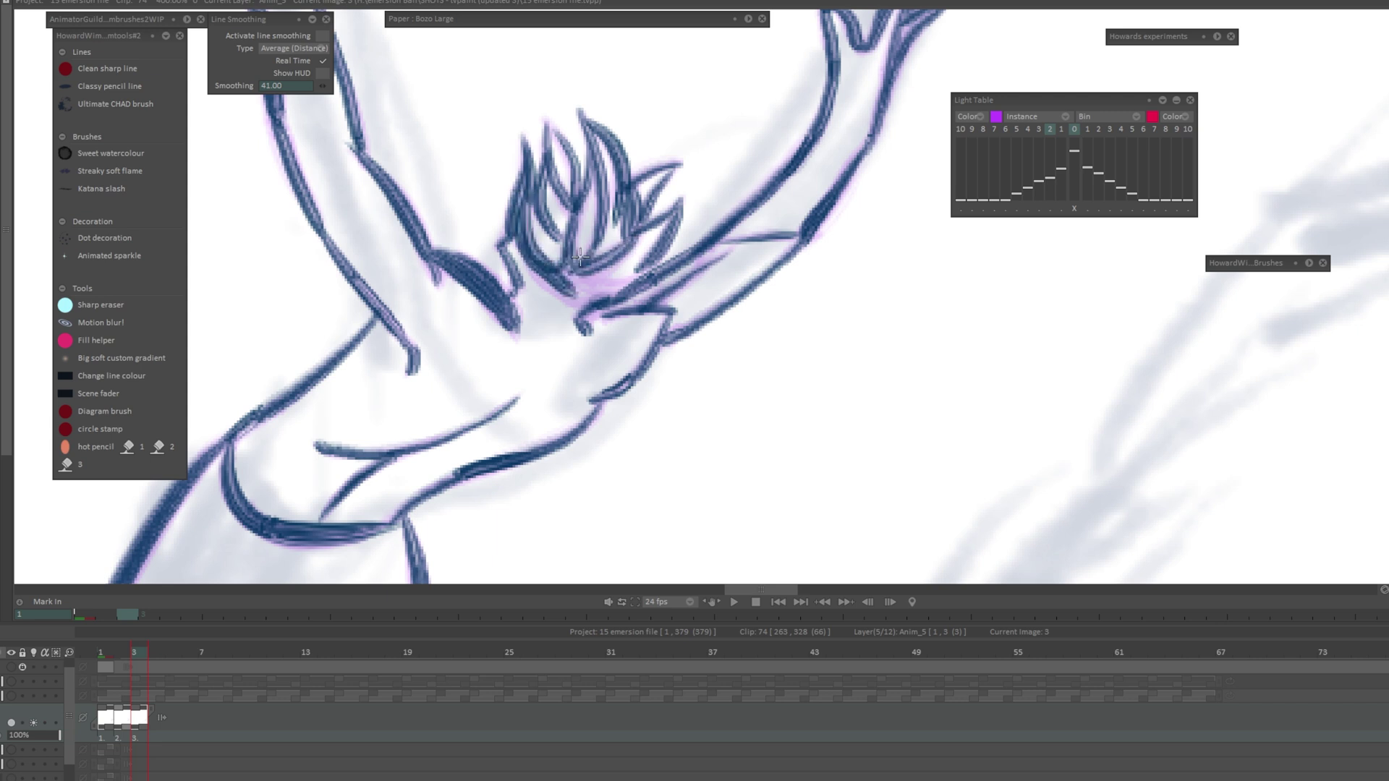
Draw the lower edge of the hair along the nape on frame 3, retrying the curve to complete the hairstyle
key(ctrl+z)
drag(529, 266, 588, 309)
key(ctrl+z)
key(ctrl+z)
mouse_move(527, 261)
mouse_down()
mouse_move(617, 284)
mouse_move(549, 273)
mouse_move(572, 298)
mouse_move(619, 269)
mouse_move(582, 292)
mouse_move(635, 283)
mouse_move(559, 271)
mouse_move(628, 250)
mouse_move(614, 271)
mouse_move(689, 226)
mouse_move(604, 308)
mouse_move(579, 304)
mouse_move(638, 284)
mouse_move(599, 313)
mouse_up()
key(ctrl+z)
drag(639, 364, 766, 369)
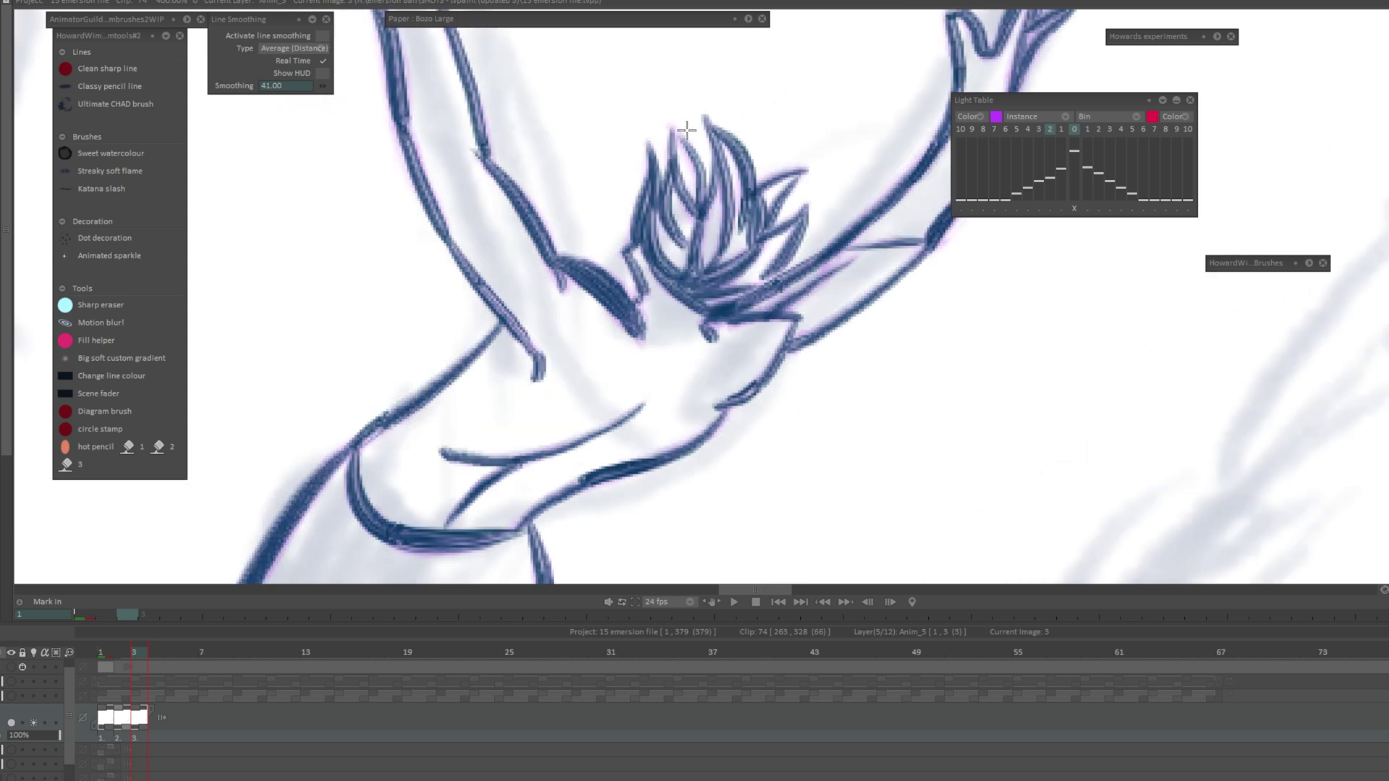
Add a new blank image at frame 4 of the line art layer
scroll(803, 314, down, 5)
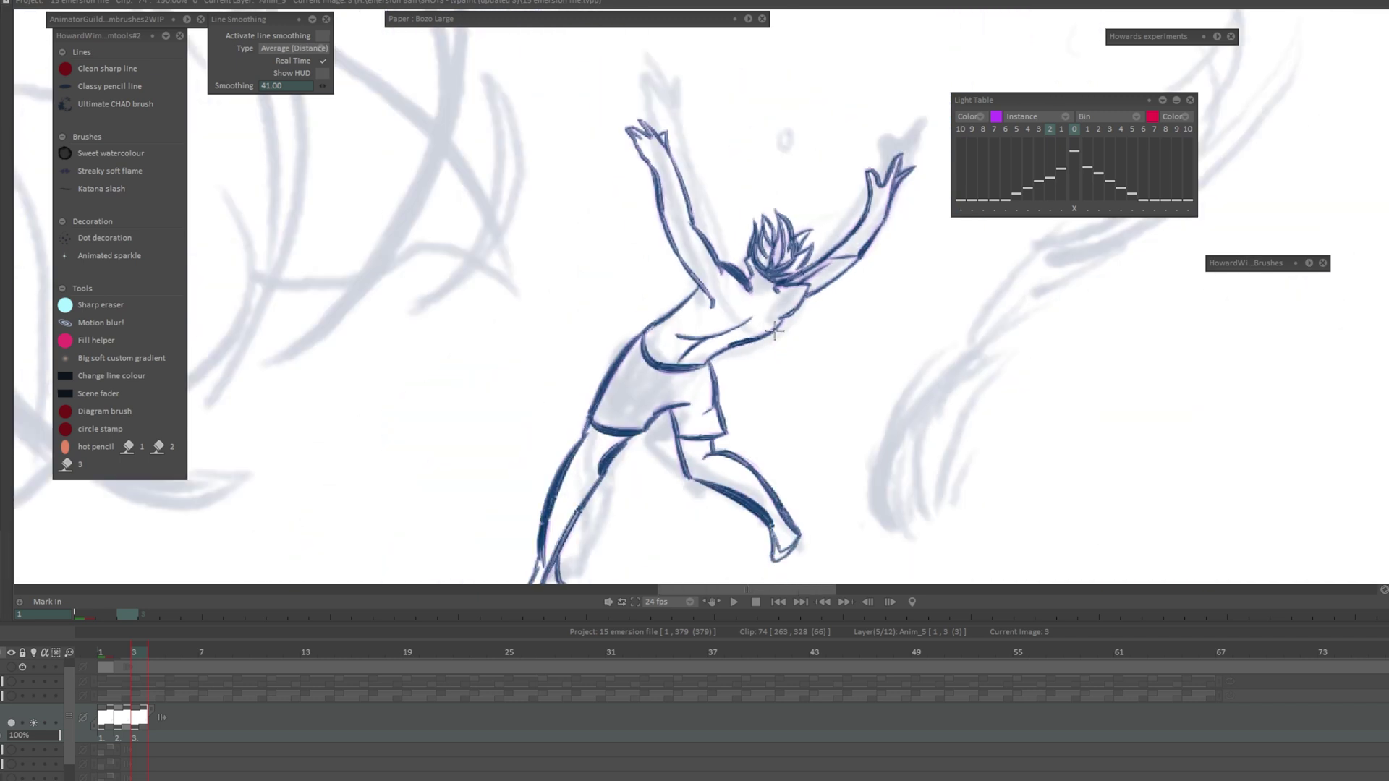
scroll(775, 331, down, 1)
drag(797, 374, 731, 338)
scroll(731, 338, up, 1)
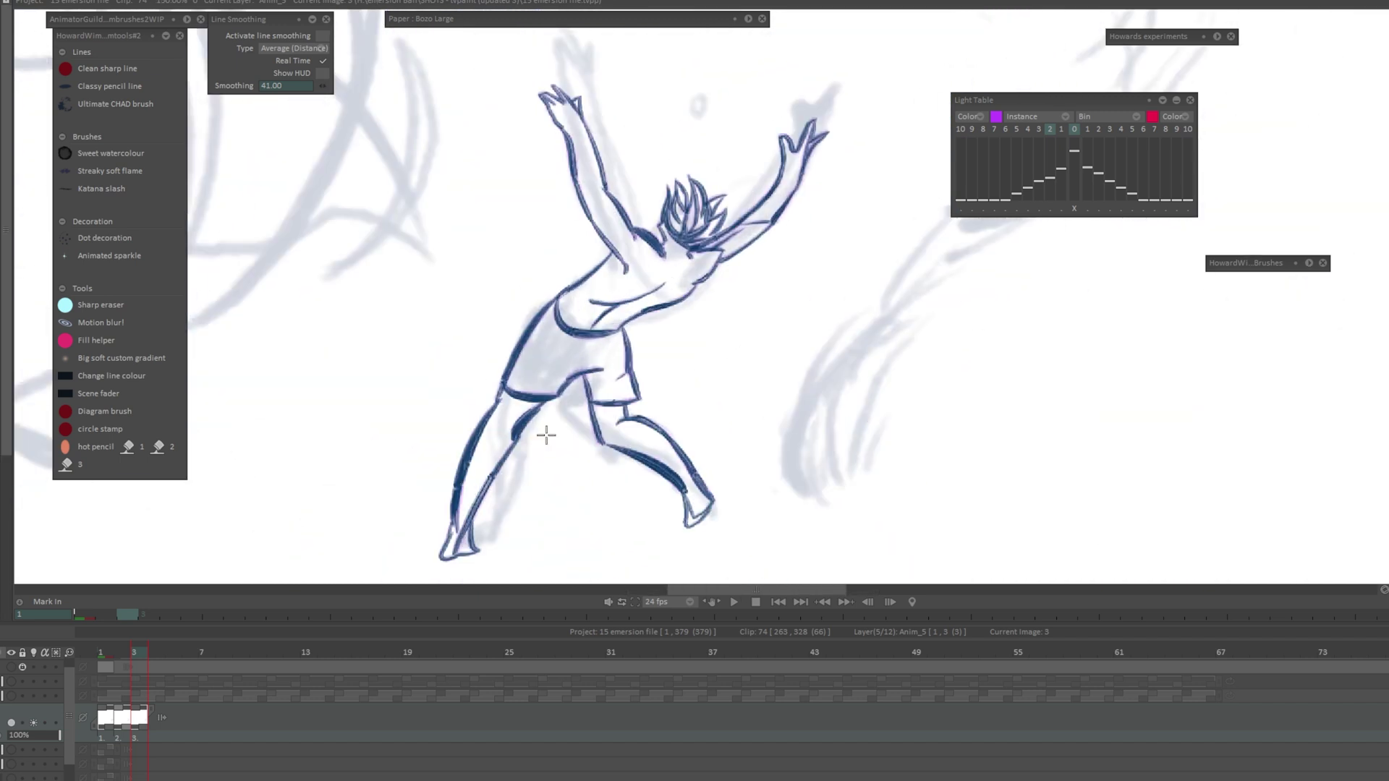
click(149, 656)
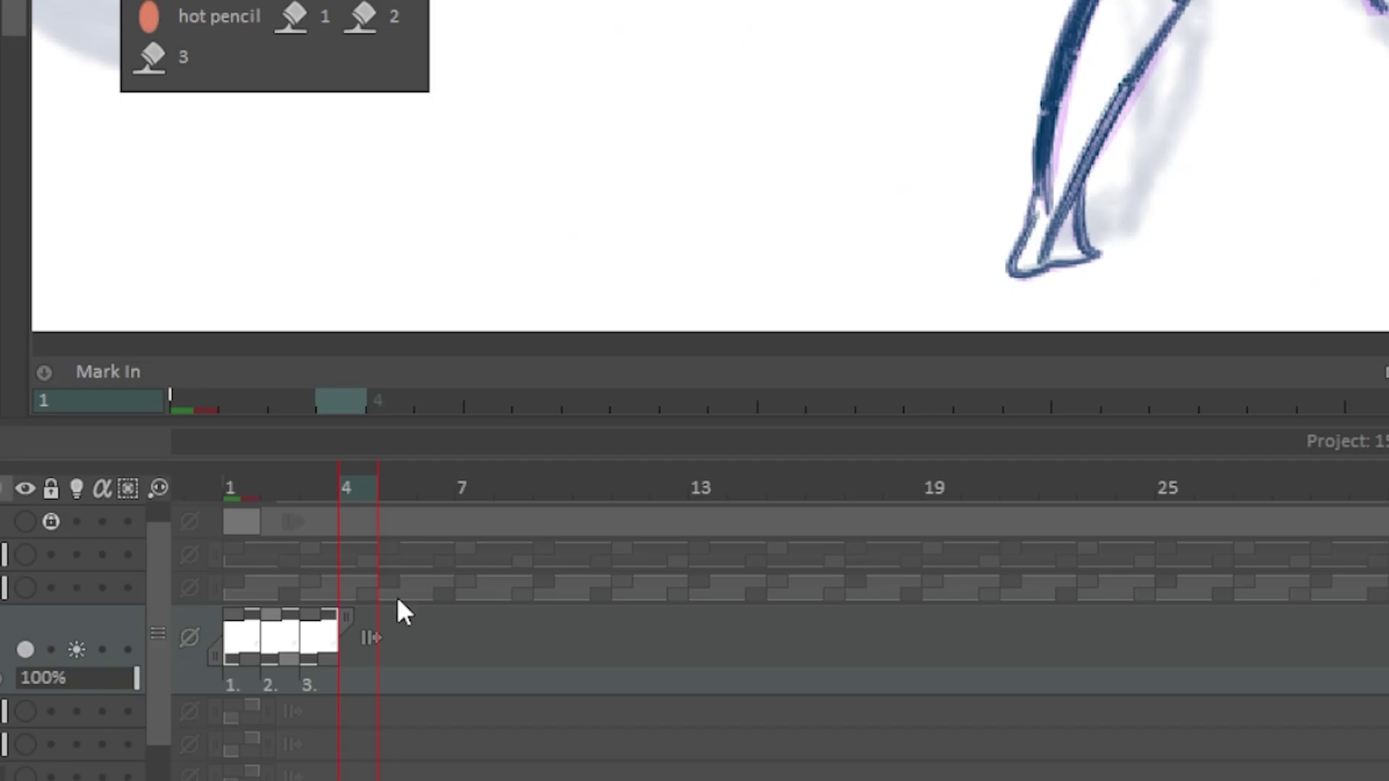
key(Insert)
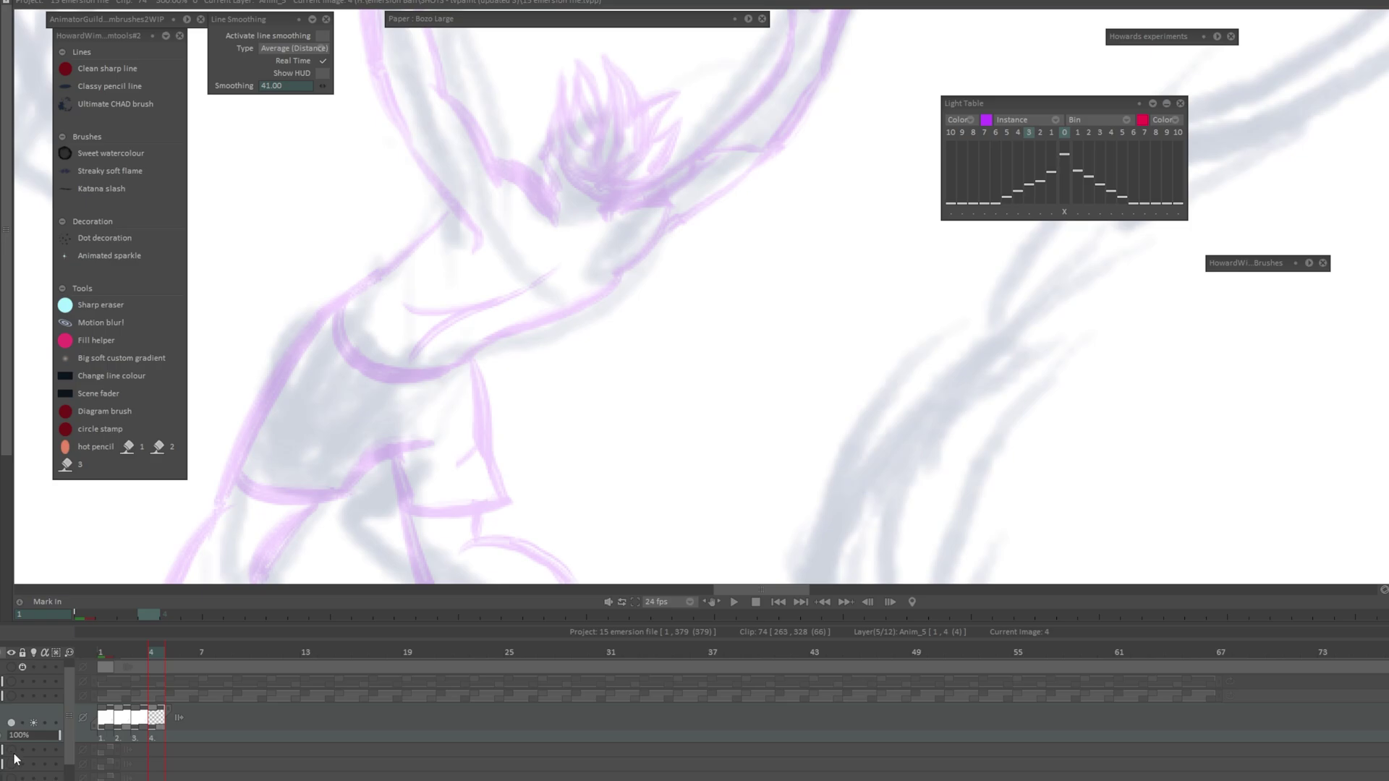
mouse_move(70, 735)
mouse_down()
mouse_move(70, 759)
mouse_move(72, 708)
mouse_up()
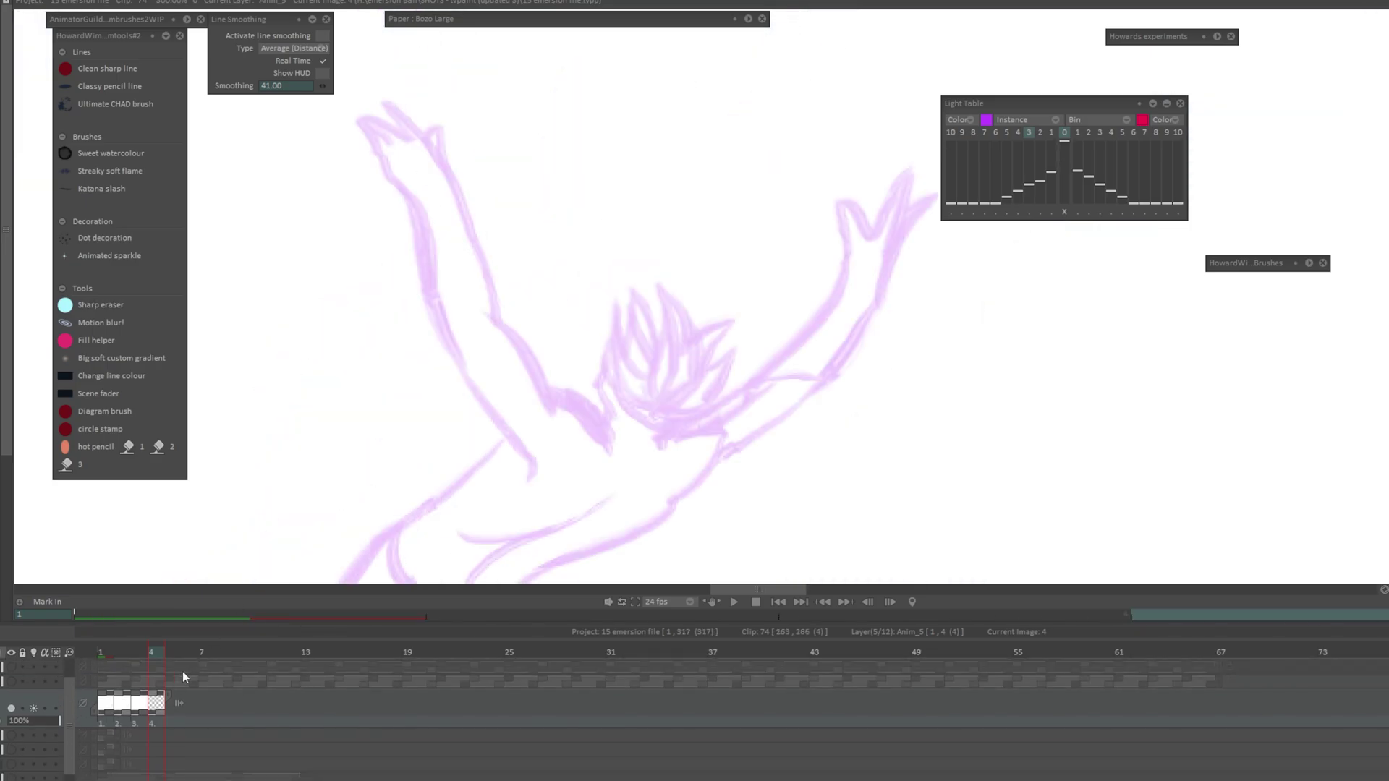
Trace the figure's left raised hand and fingers on frame 4 over the light table reference
drag(391, 106, 447, 173)
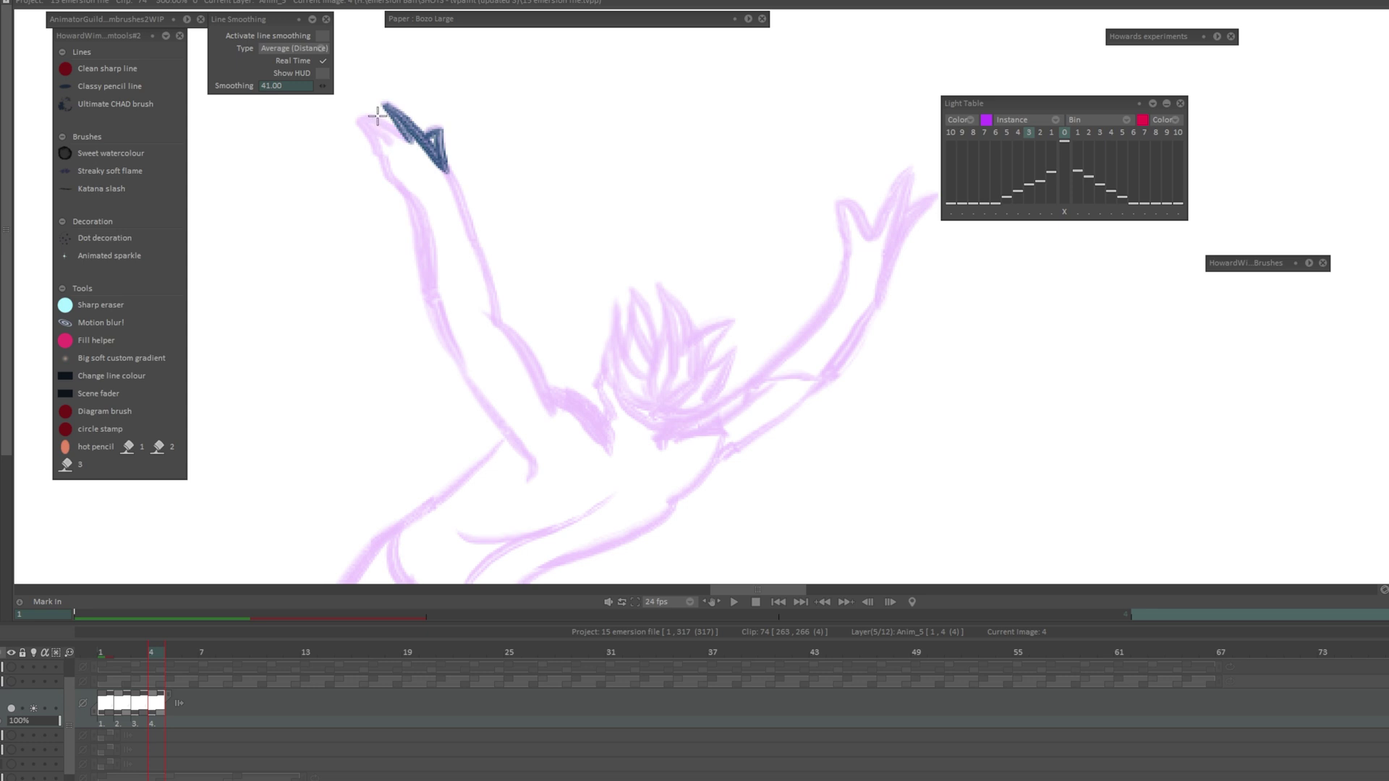
mouse_move(372, 117)
mouse_down()
mouse_move(414, 147)
mouse_move(360, 121)
mouse_move(421, 225)
mouse_move(397, 169)
mouse_up()
mouse_move(492, 265)
mouse_down()
mouse_move(505, 114)
mouse_move(477, 94)
mouse_move(527, 202)
mouse_up()
key(ctrl+z)
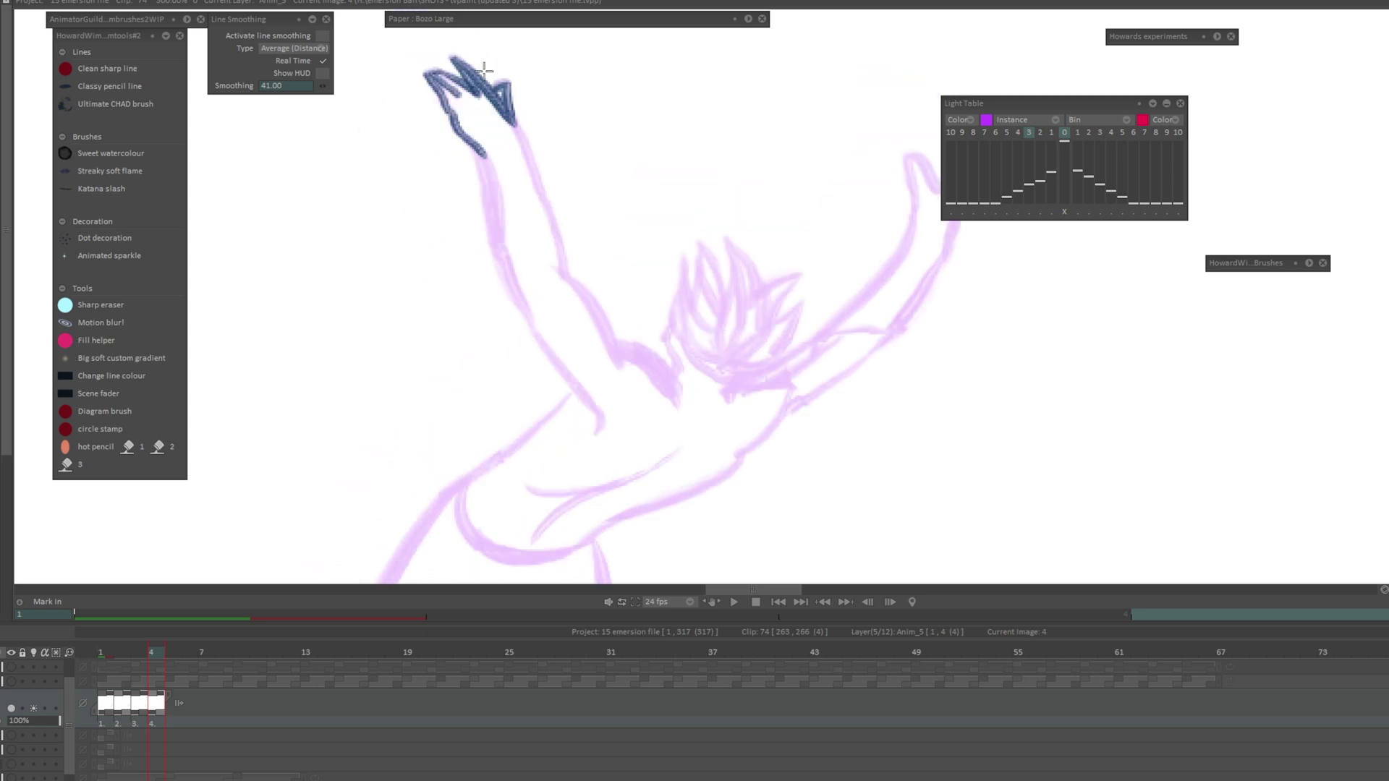
drag(482, 154, 495, 234)
key(ctrl+z)
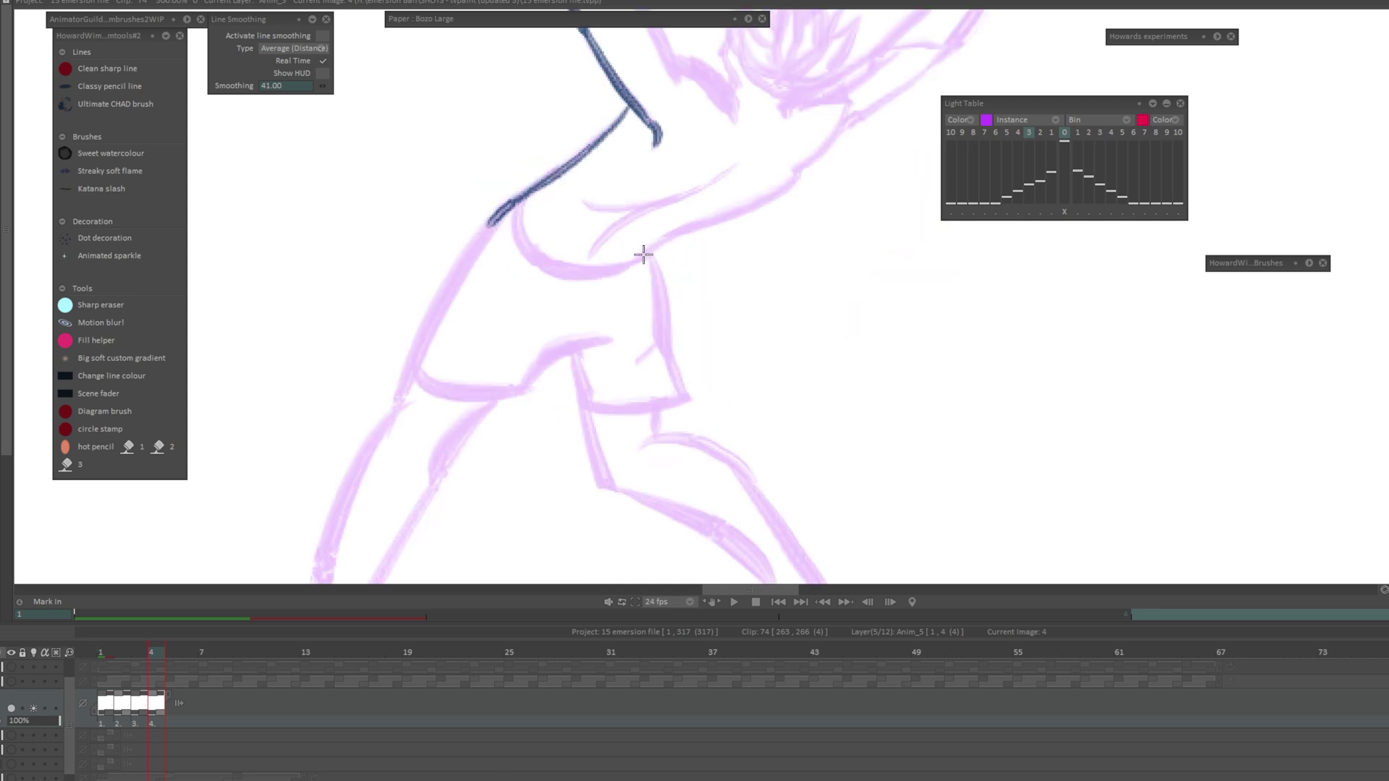
Trace the waistband and the left outer edge of the shorts on frame 4, retrying the curves over the light table reference
mouse_move(651, 253)
mouse_down()
mouse_move(578, 274)
mouse_move(528, 249)
mouse_move(515, 202)
mouse_up()
mouse_move(651, 252)
mouse_down()
mouse_move(515, 230)
mouse_move(646, 260)
mouse_up()
key(ctrl+z)
key(ctrl+z)
drag(517, 201, 643, 258)
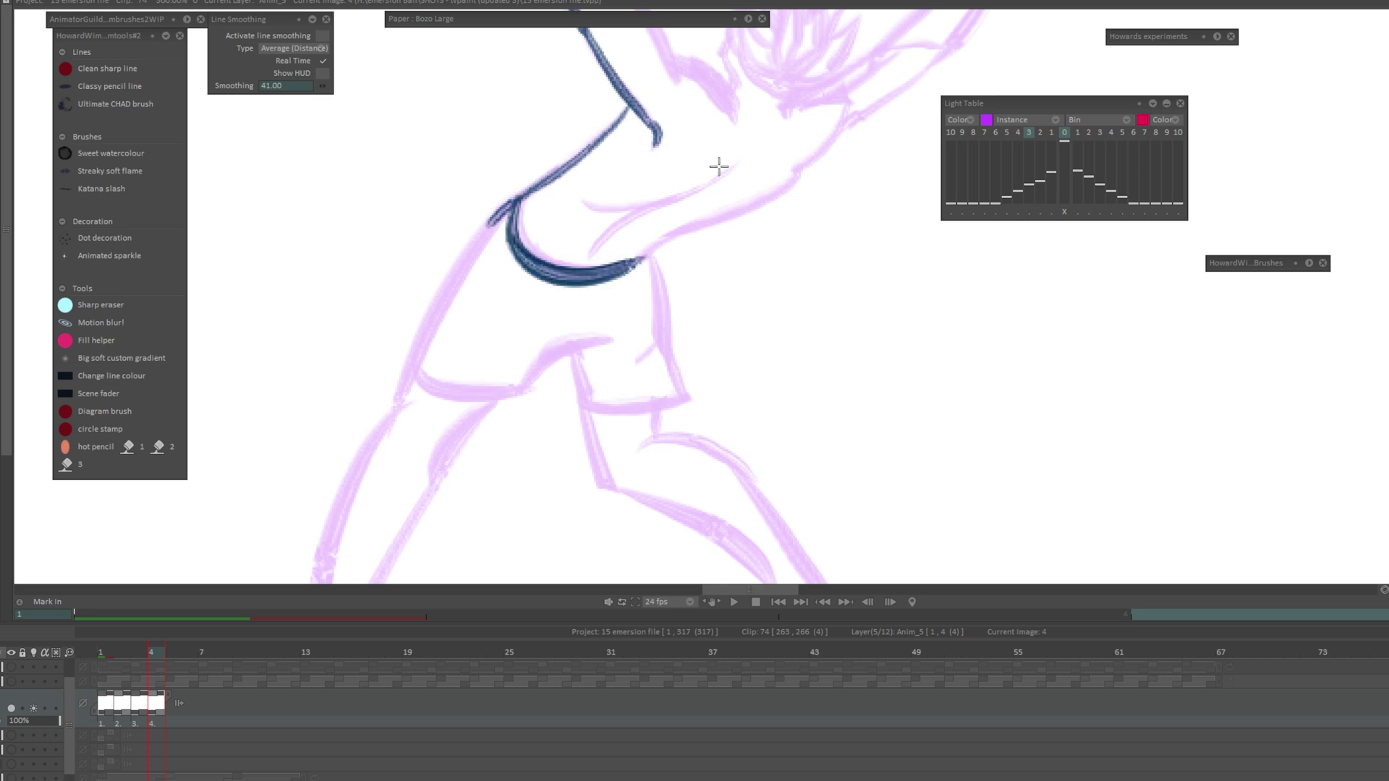
key(ctrl+z)
key(ctrl+z)
mouse_move(520, 200)
mouse_down()
mouse_move(616, 277)
mouse_move(649, 255)
mouse_move(510, 201)
mouse_move(537, 264)
mouse_move(653, 246)
mouse_up()
key(ctrl+z)
key(ctrl+z)
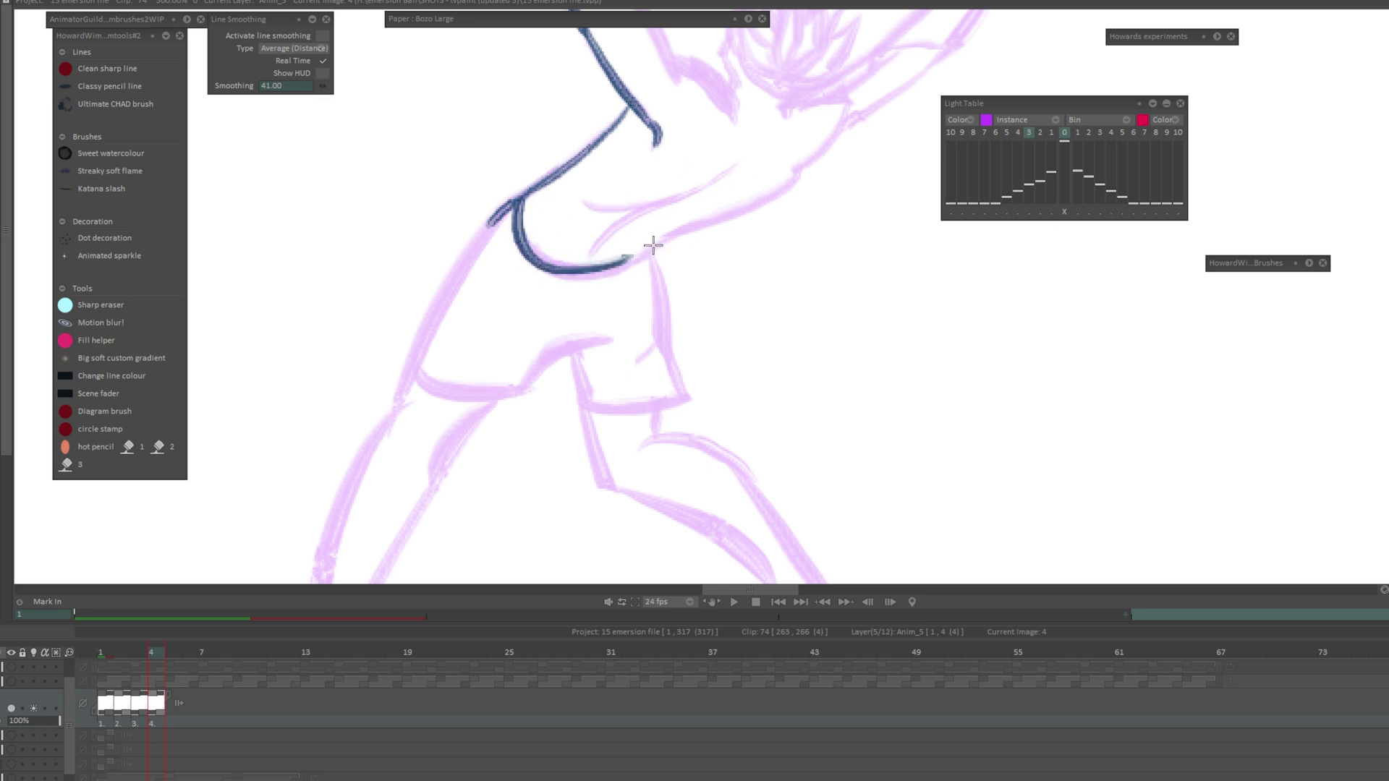
key(ctrl+z)
mouse_move(517, 200)
mouse_down()
mouse_move(520, 233)
mouse_move(420, 391)
mouse_up()
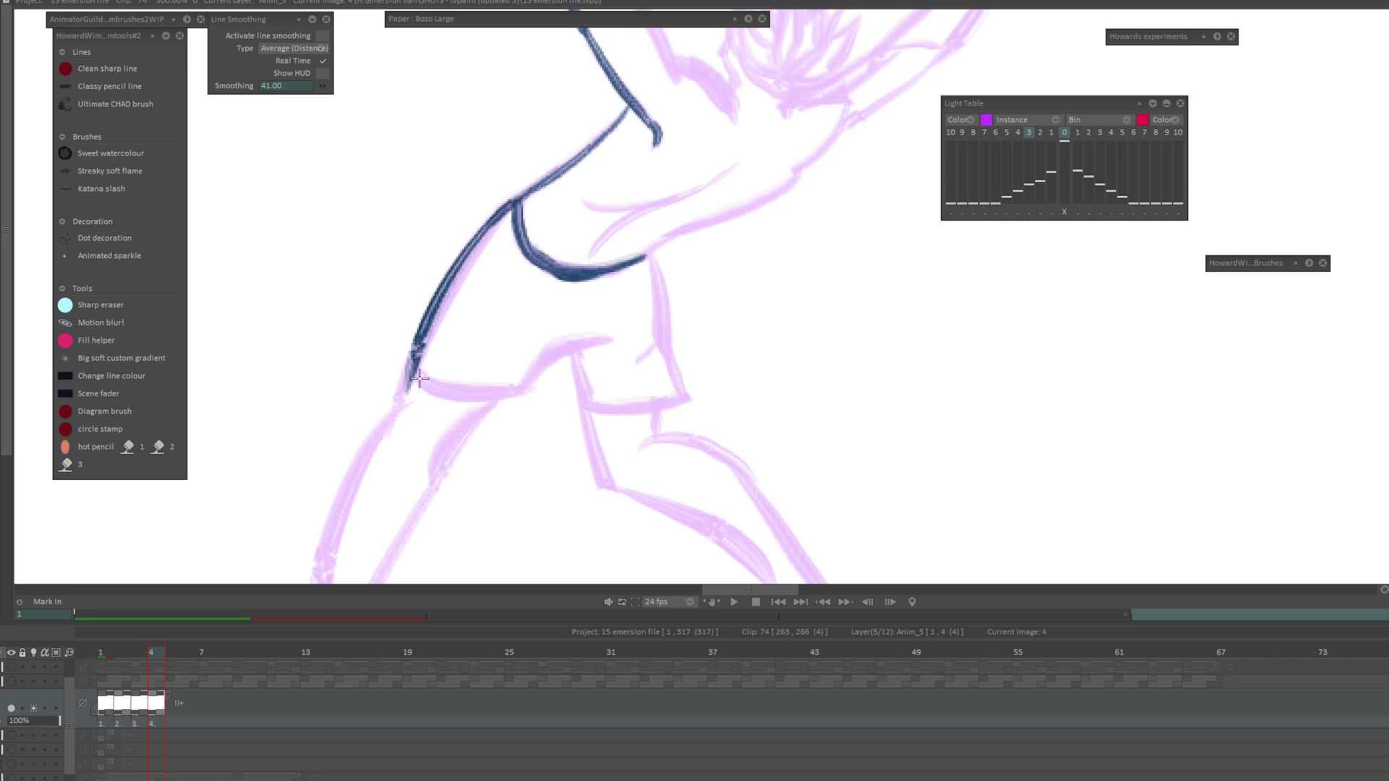
key(ctrl+z)
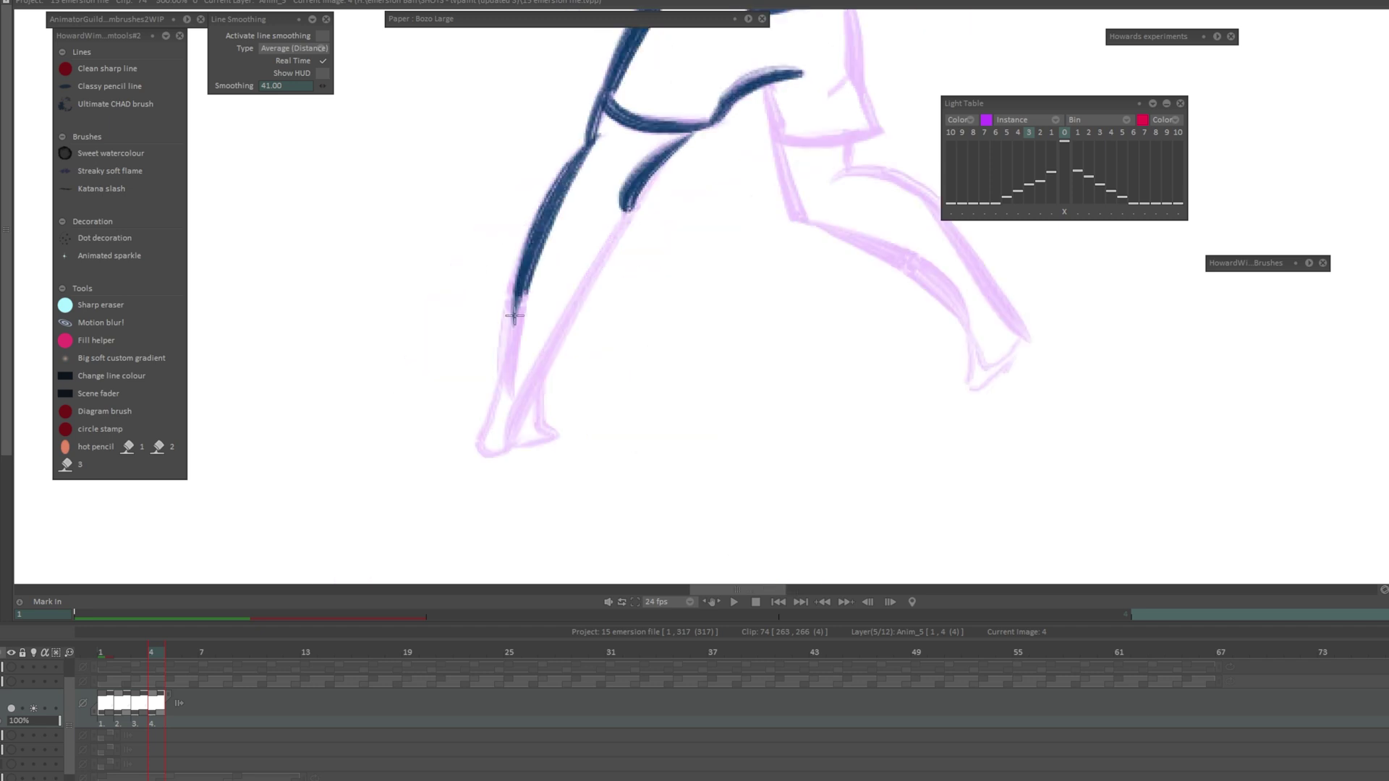
Trace the outer edge of the left leg down to the ankle on frame 4, then around the heel of the foot
drag(504, 372, 536, 255)
key(ctrl+z)
mouse_move(587, 148)
mouse_down()
mouse_move(526, 279)
mouse_move(505, 366)
mouse_up()
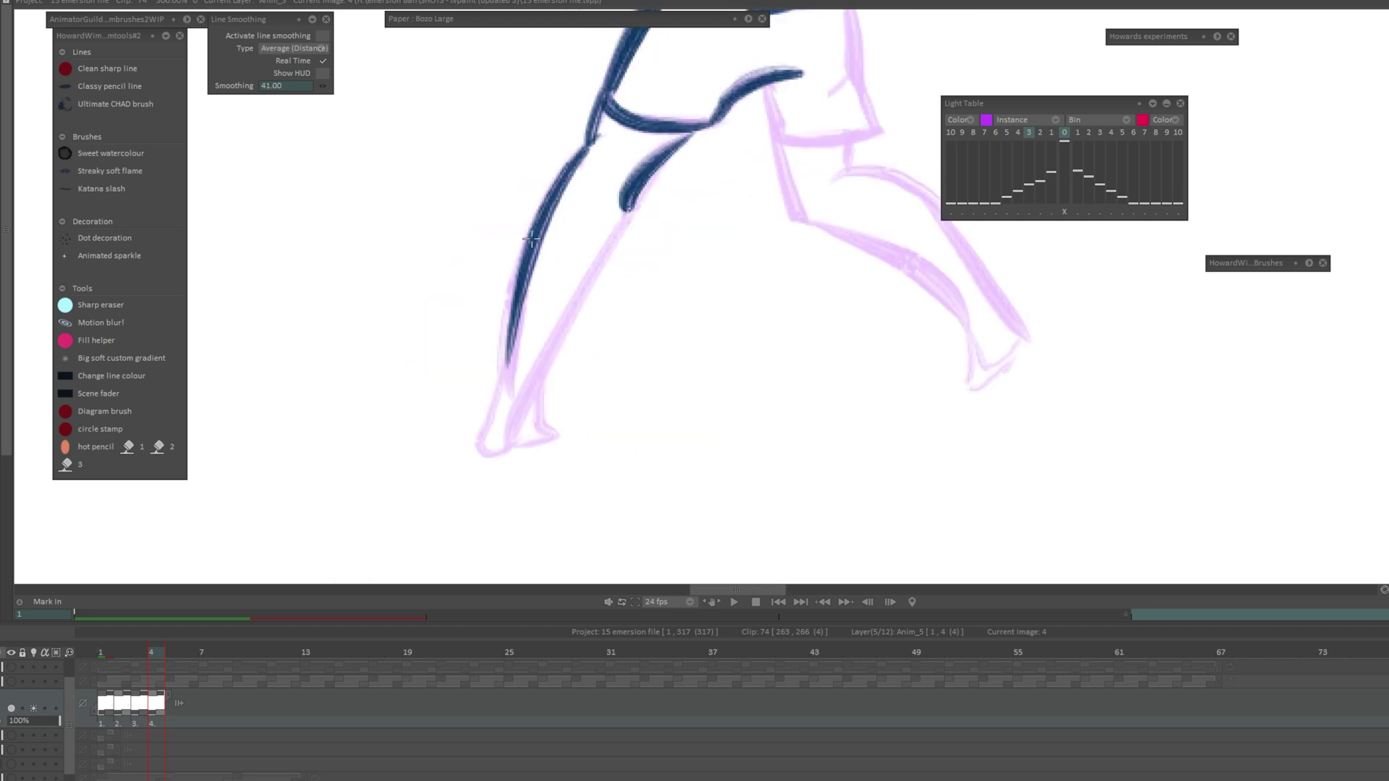
drag(531, 242, 511, 393)
key(ctrl+z)
drag(512, 346, 510, 395)
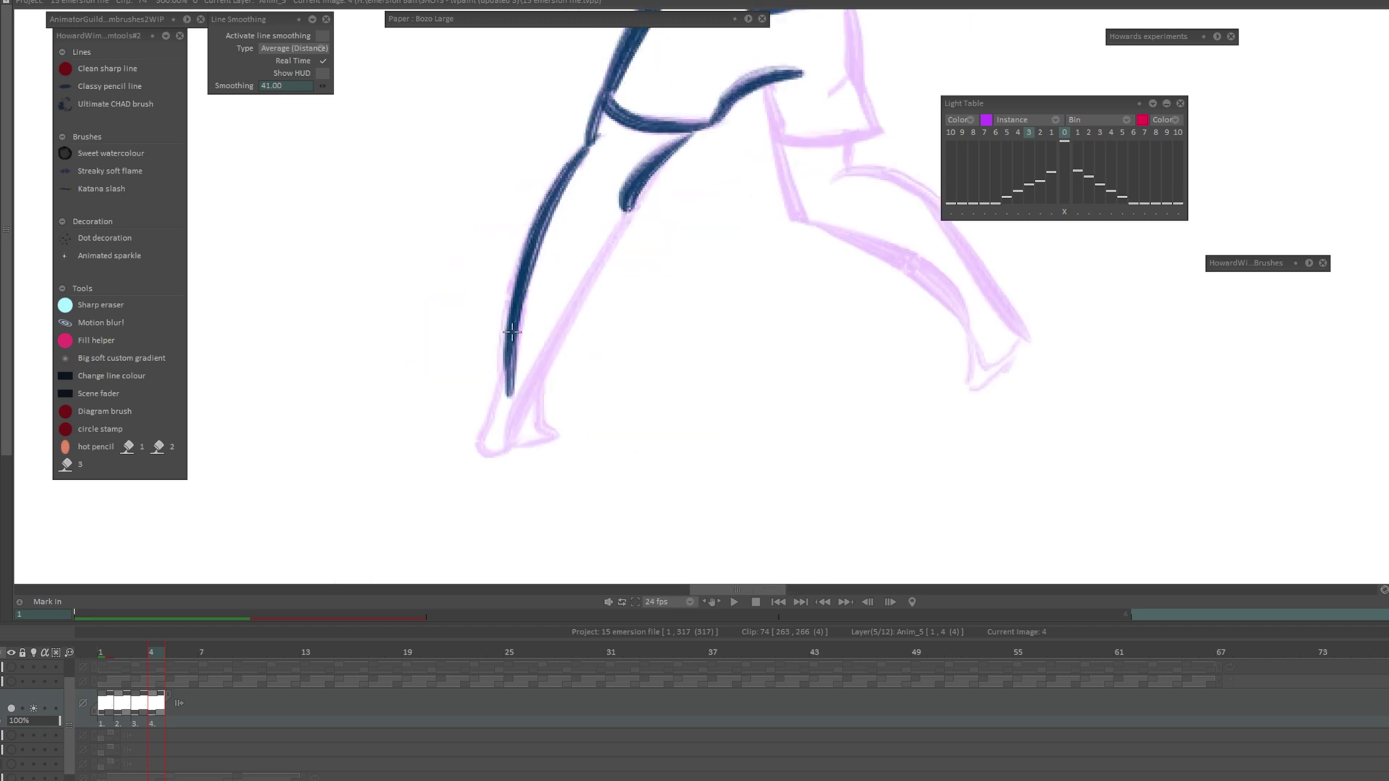
mouse_move(503, 344)
mouse_down()
mouse_move(483, 433)
mouse_move(510, 453)
mouse_move(523, 437)
mouse_up()
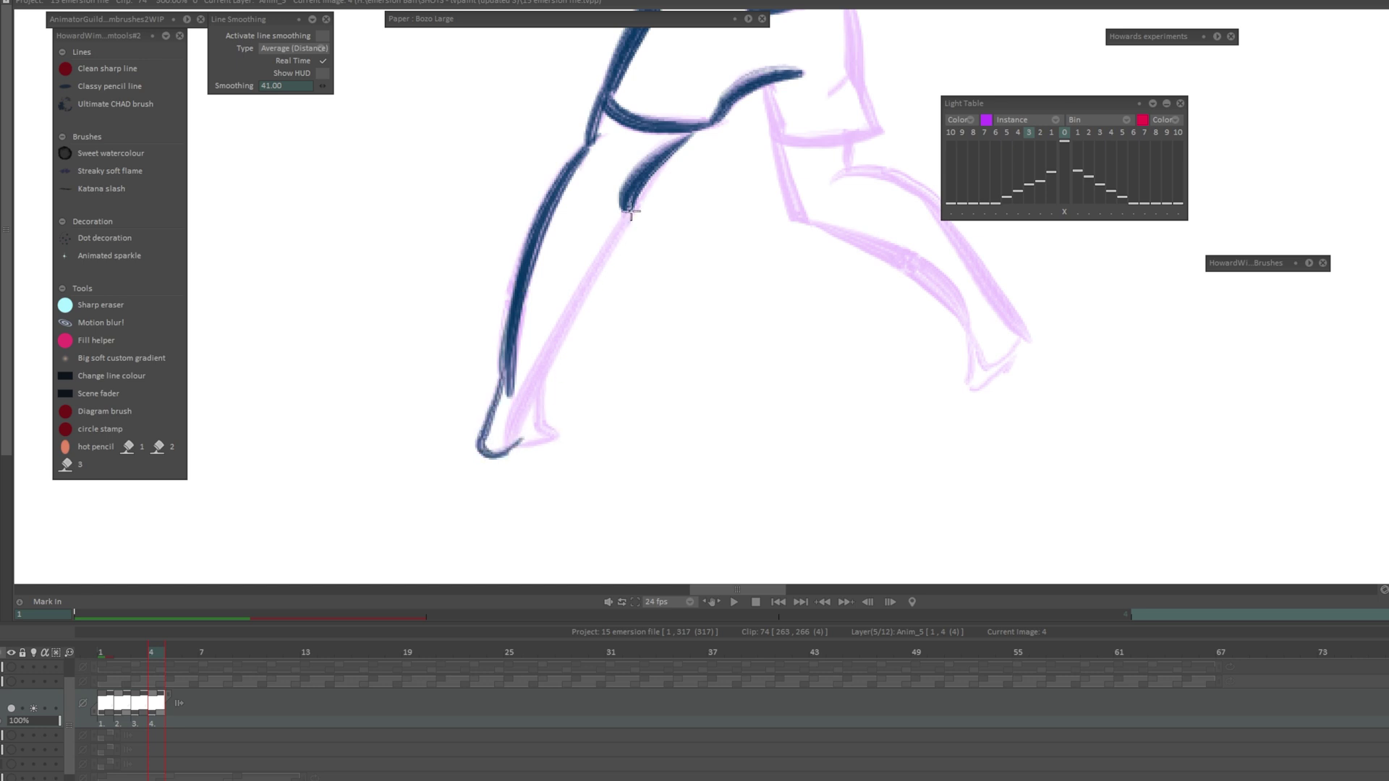
Trace the inner edge of the left lower leg on frame 4 and clean up the line's lower end
drag(631, 211, 500, 443)
drag(536, 385, 501, 445)
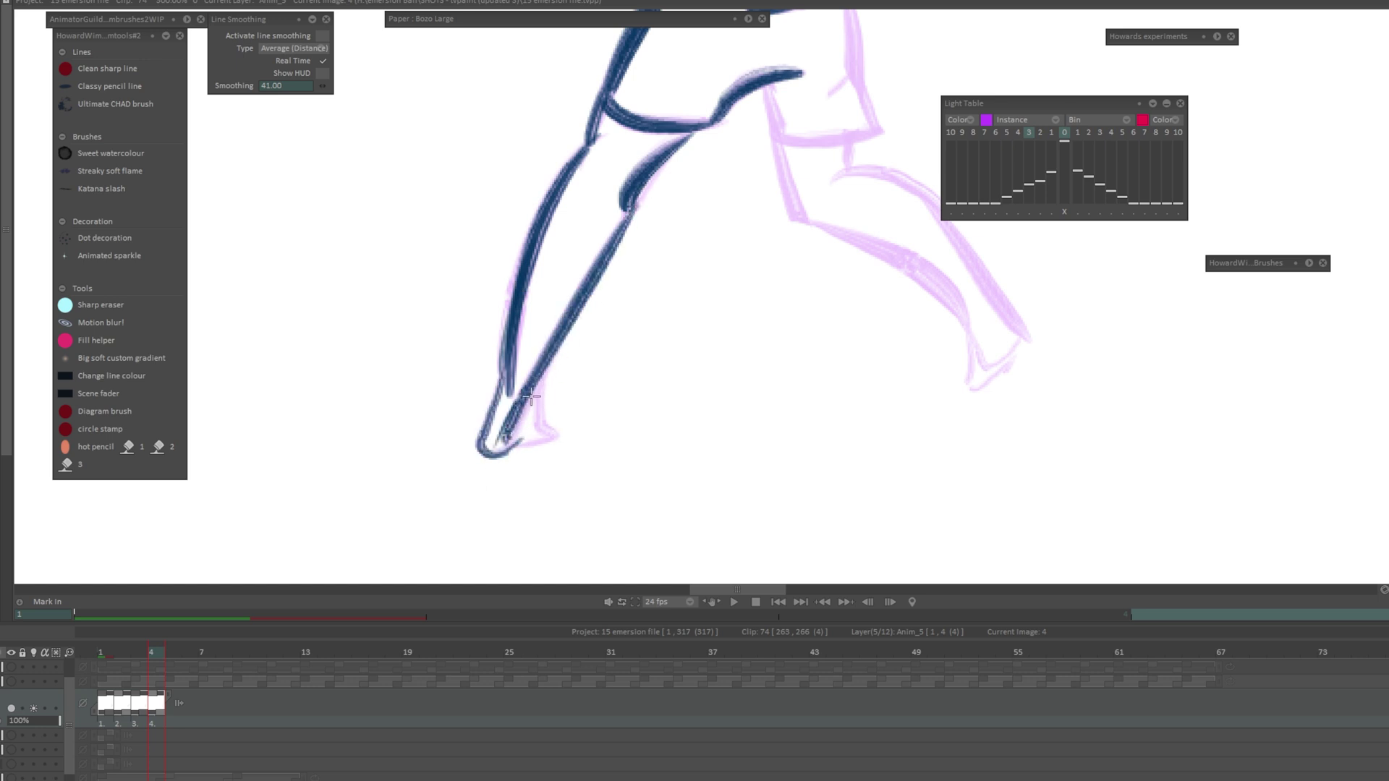
drag(537, 353, 498, 444)
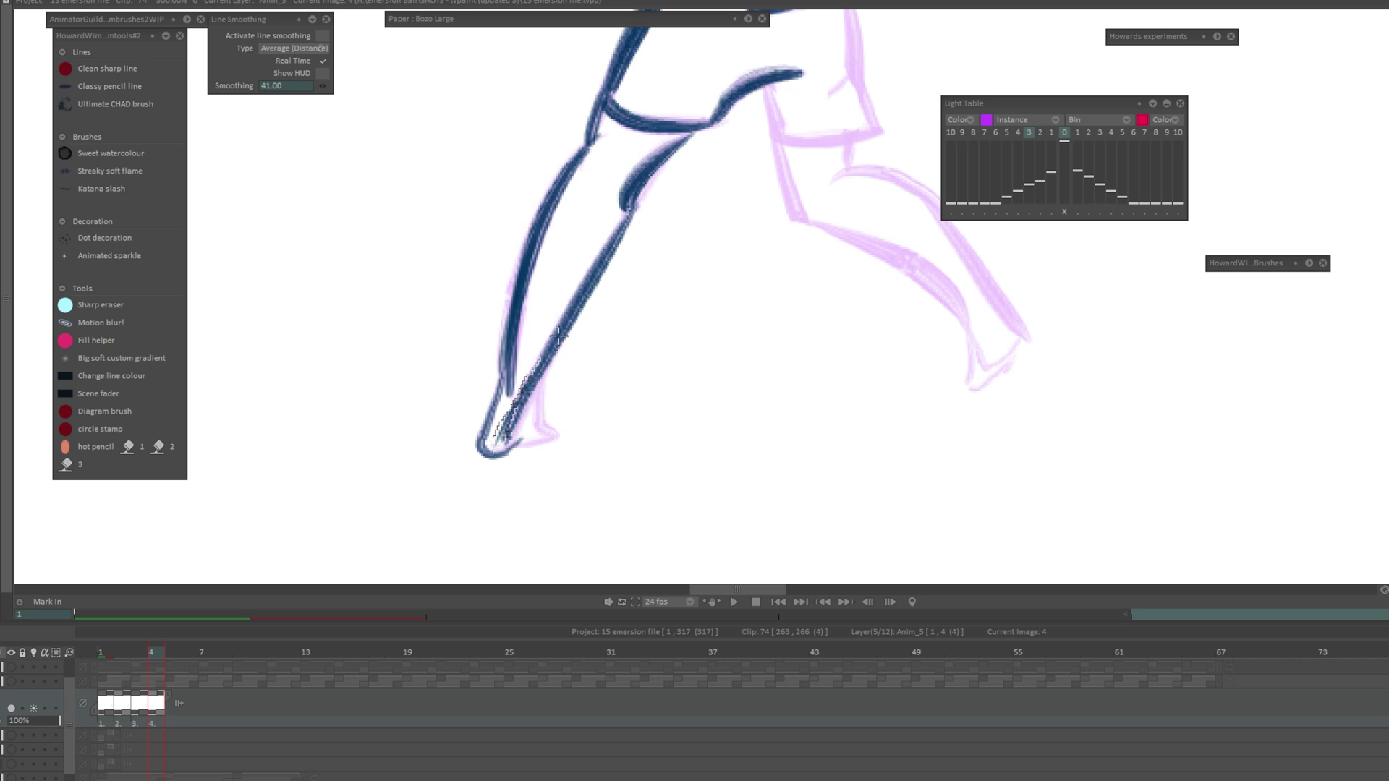
drag(527, 383, 506, 450)
key(ctrl+d)
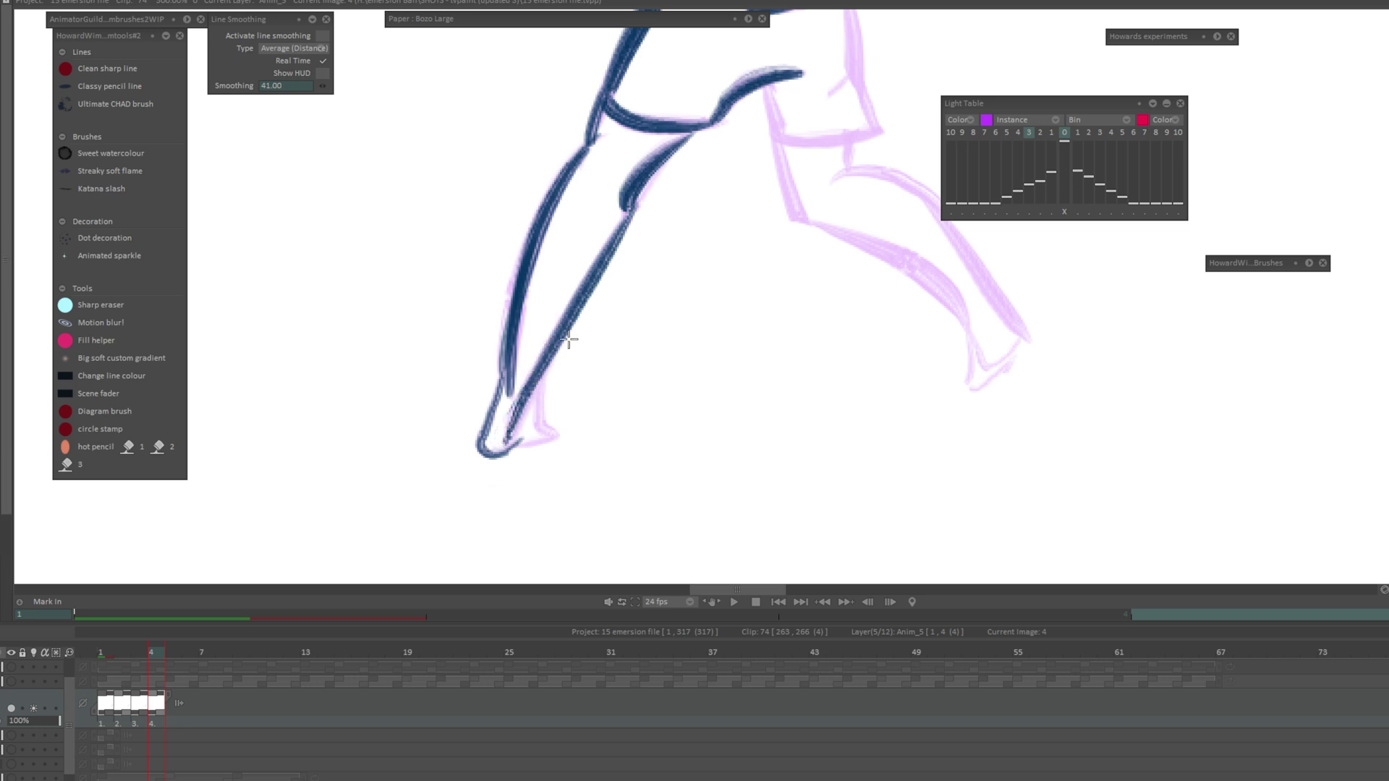
Trace the remaining edge of the left foot on frame 4, redoing the stroke to close its outline
key(b)
drag(544, 375, 541, 423)
key(ctrl+z)
mouse_move(543, 374)
mouse_down()
mouse_move(557, 434)
mouse_move(530, 442)
mouse_up()
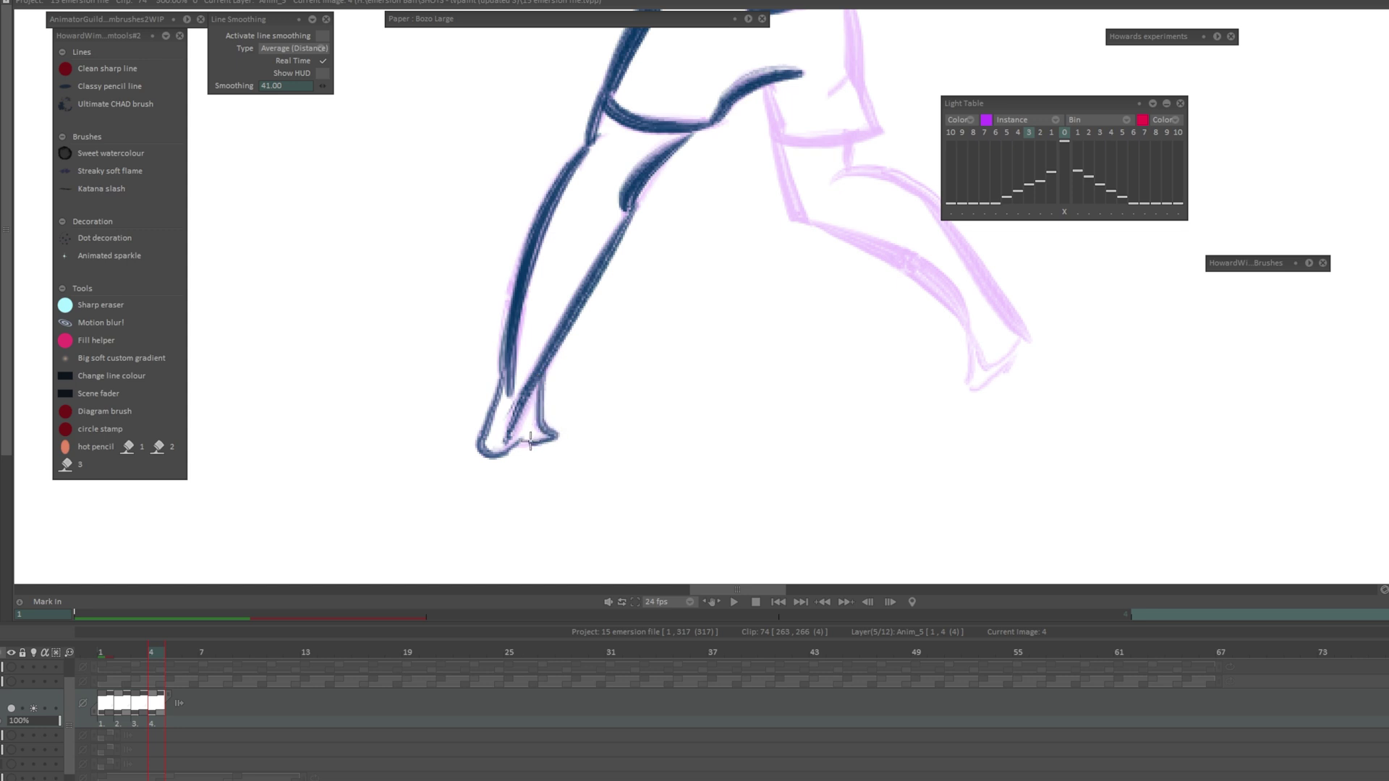
Trace the inner edge, outer edge and hem of the shorts' right leg on frame 4
drag(719, 308, 678, 347)
scroll(546, 410, up, 2)
scroll(825, 322, down, 5)
scroll(530, 269, up, 4)
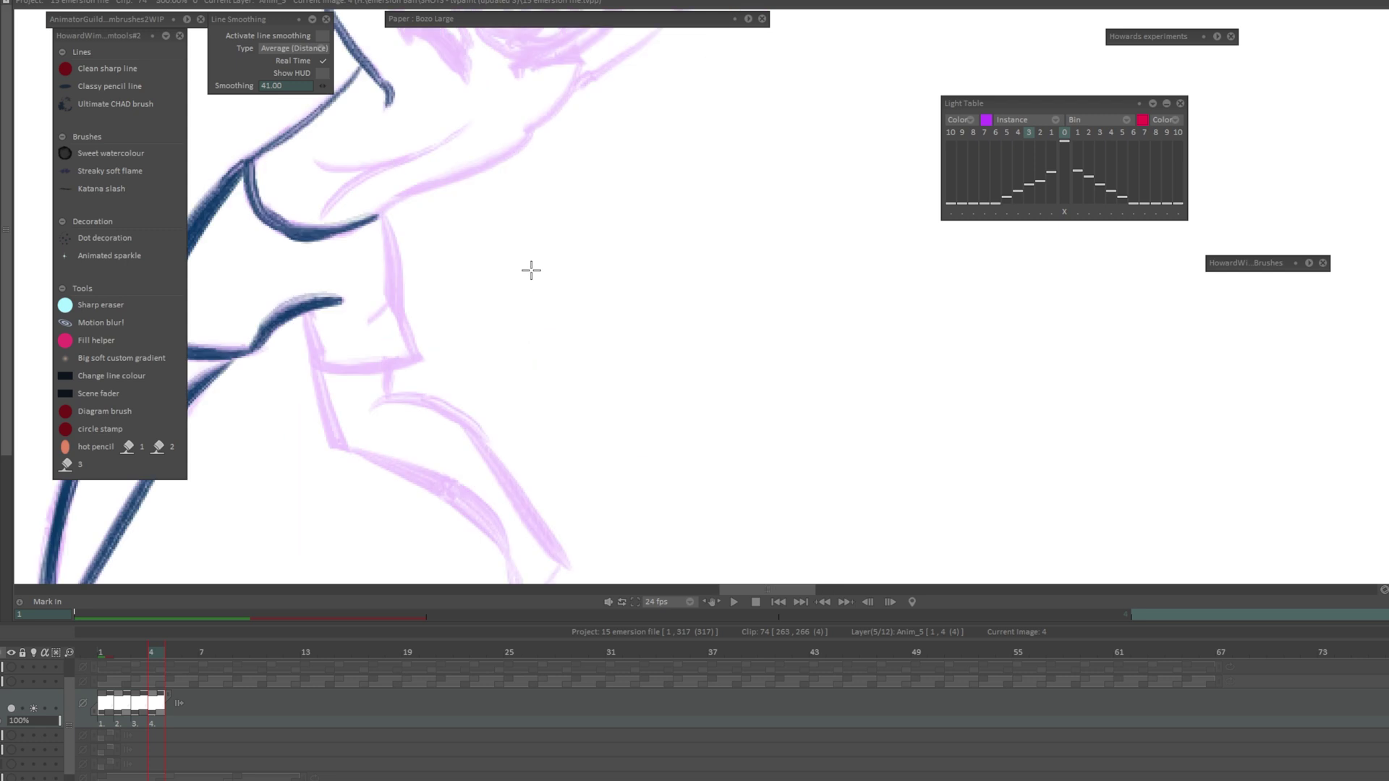
drag(343, 258, 353, 304)
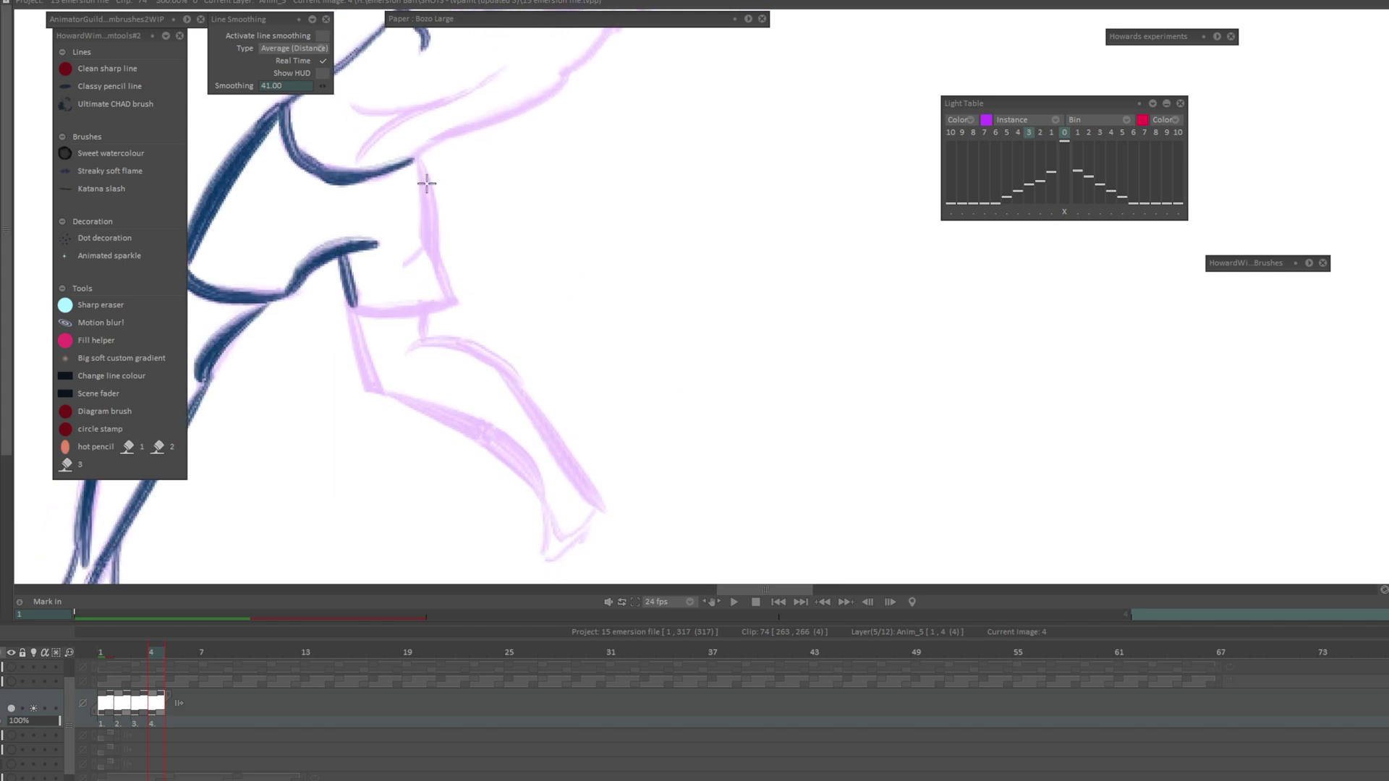
drag(417, 159, 450, 300)
key(ctrl+z)
drag(434, 252, 450, 295)
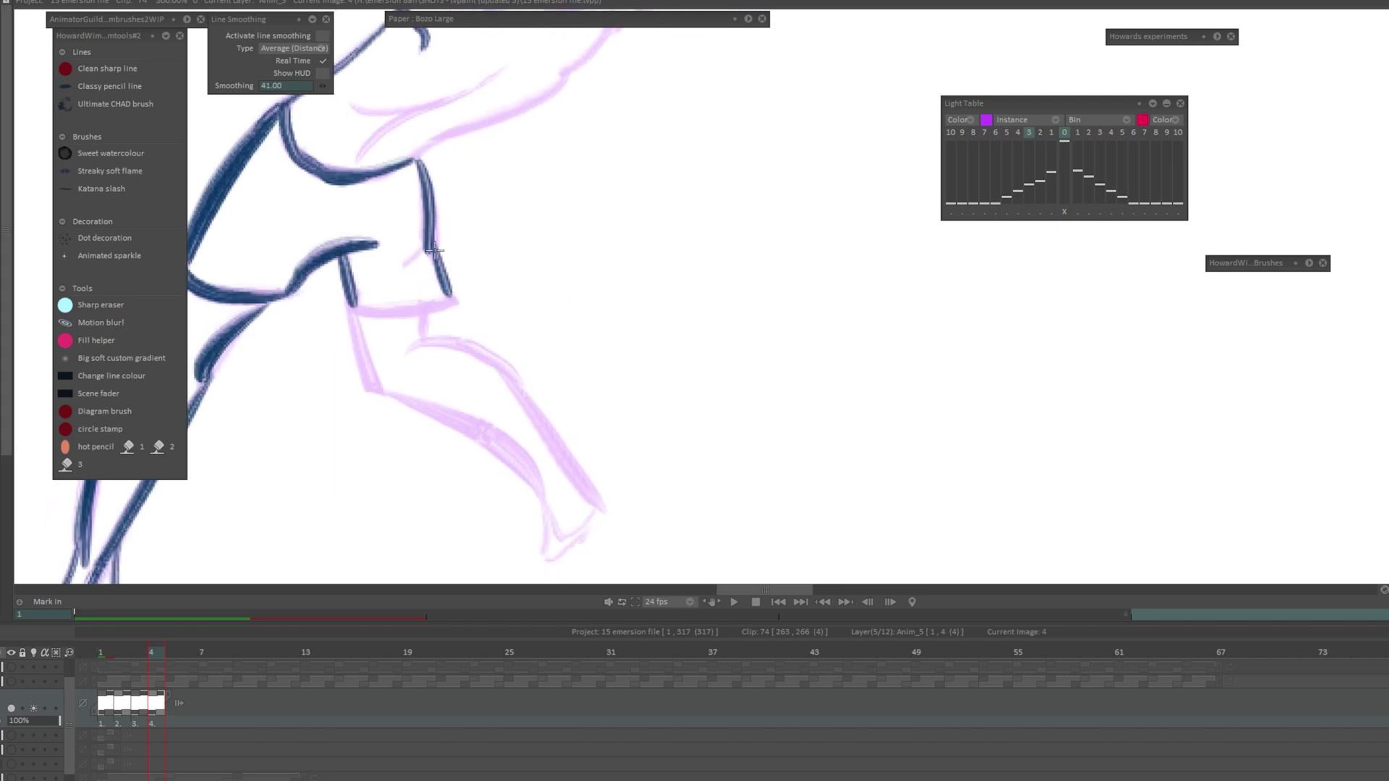
drag(352, 313, 451, 301)
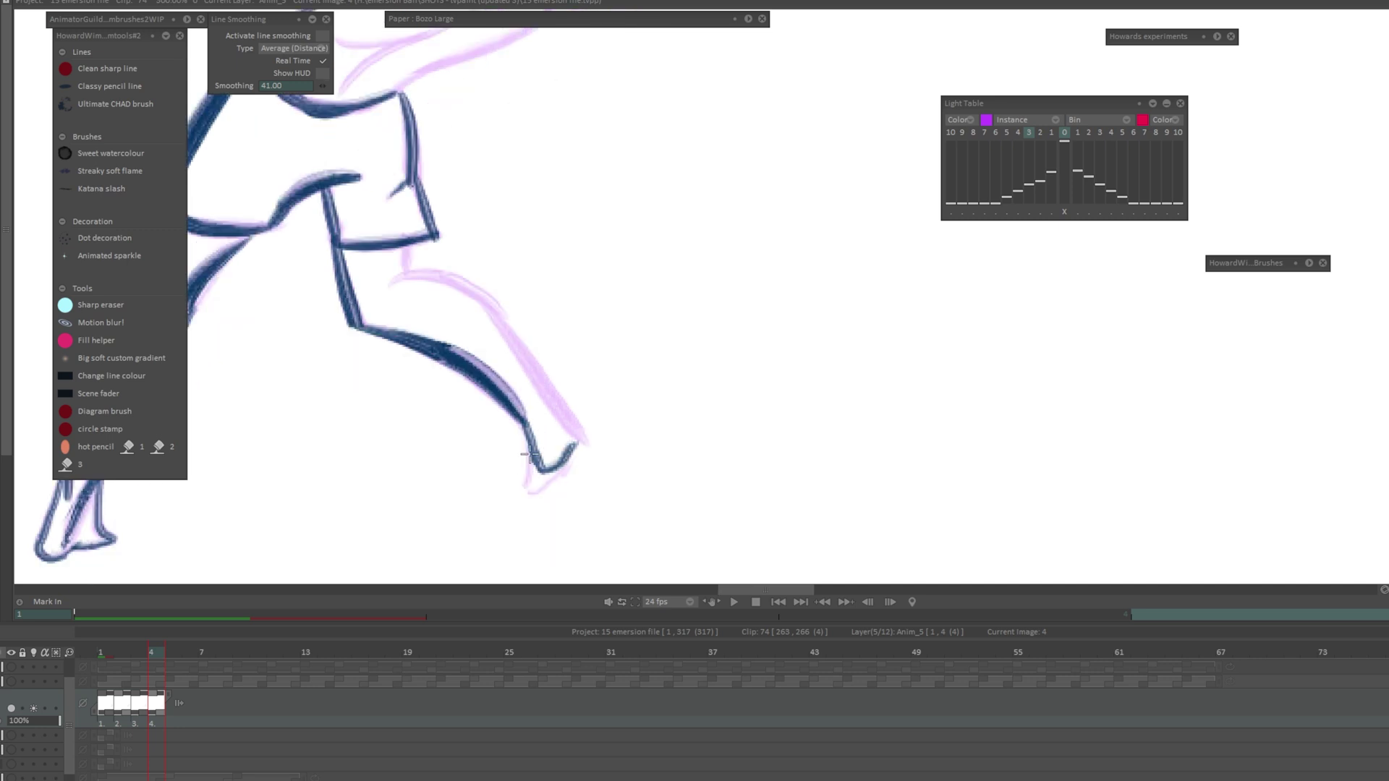
Trace the sole of the right foot and the upper edge of the right leg from knee to ankle on frame 4
mouse_move(528, 434)
mouse_down()
mouse_move(526, 494)
mouse_move(582, 445)
mouse_up()
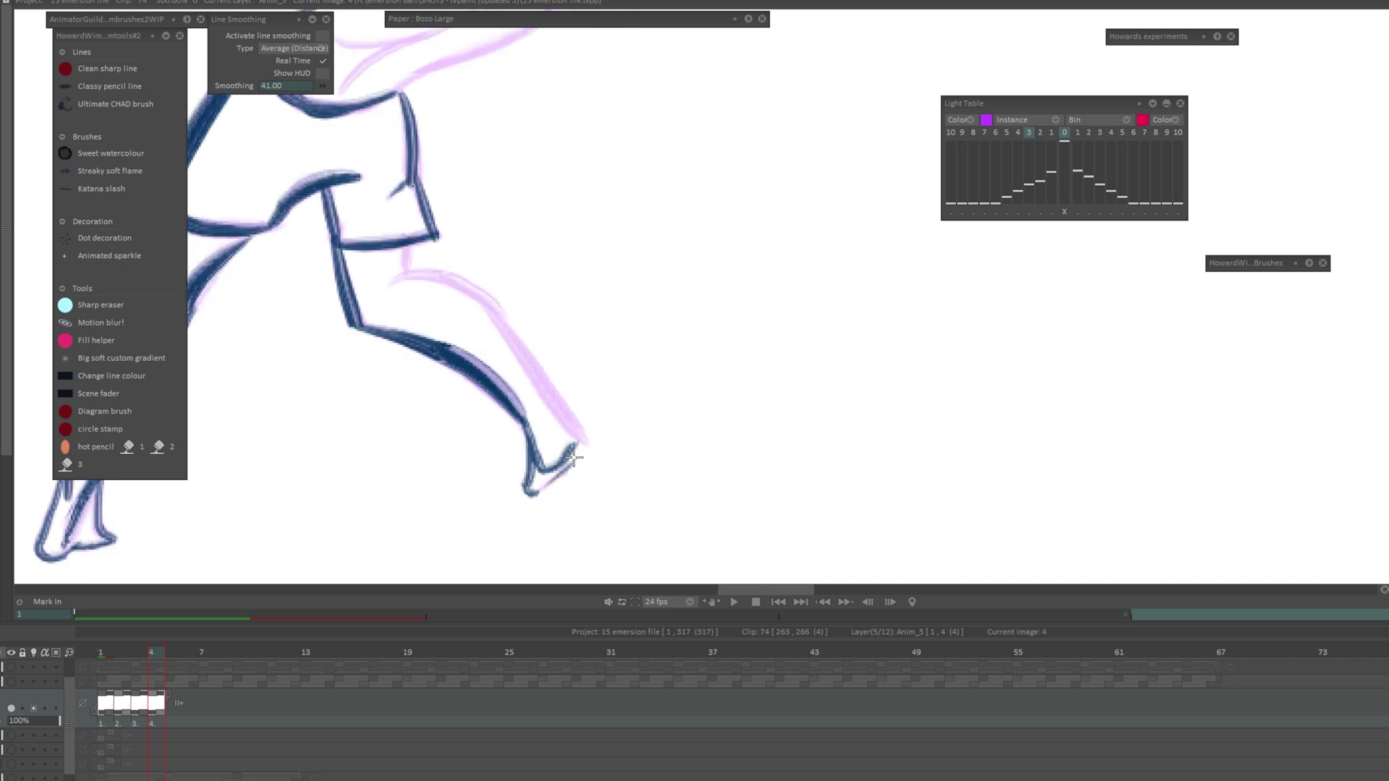
mouse_move(406, 273)
mouse_down()
mouse_move(406, 235)
mouse_move(469, 292)
mouse_move(547, 402)
mouse_up()
key(ctrl+z)
key(ctrl+z)
key(ctrl+z)
key(ctrl+z)
key(ctrl+z)
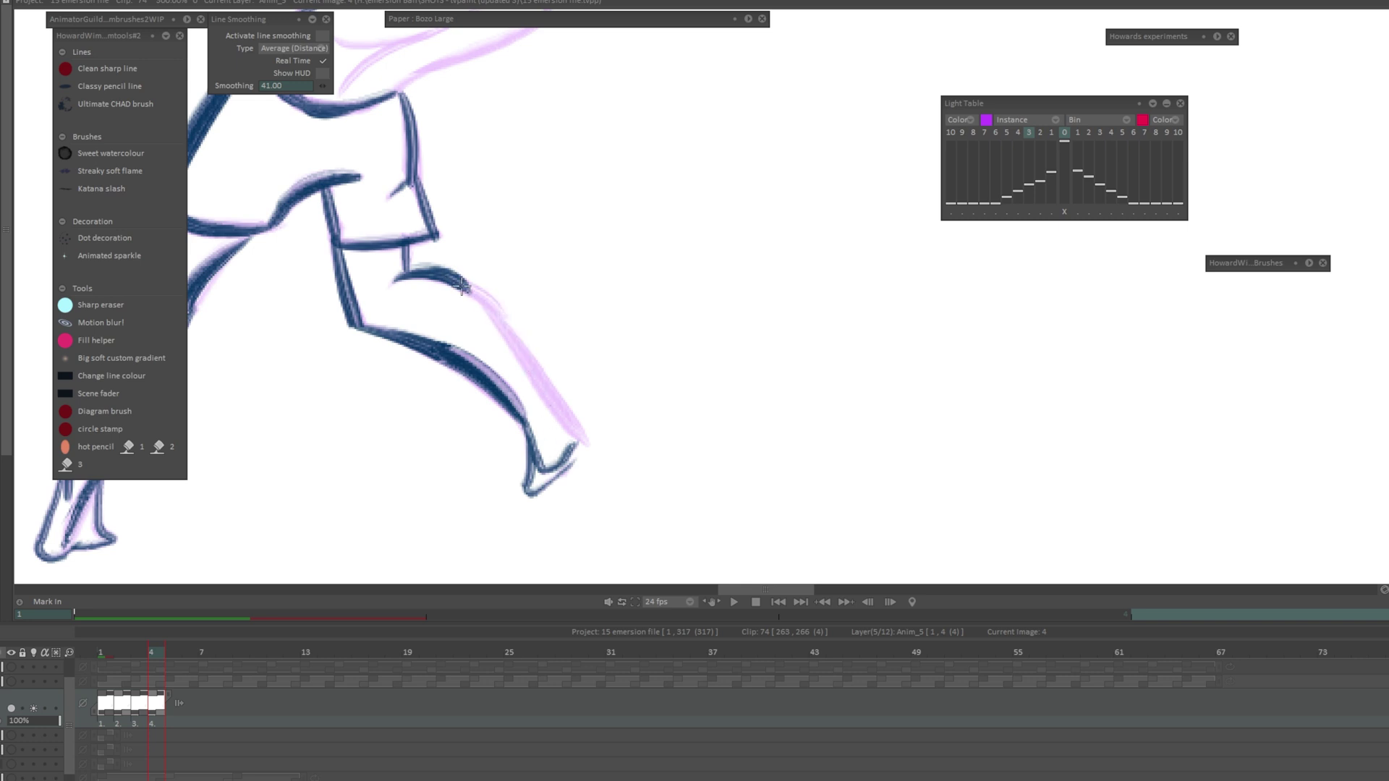
drag(463, 286, 578, 434)
drag(539, 377, 583, 438)
key(ctrl+z)
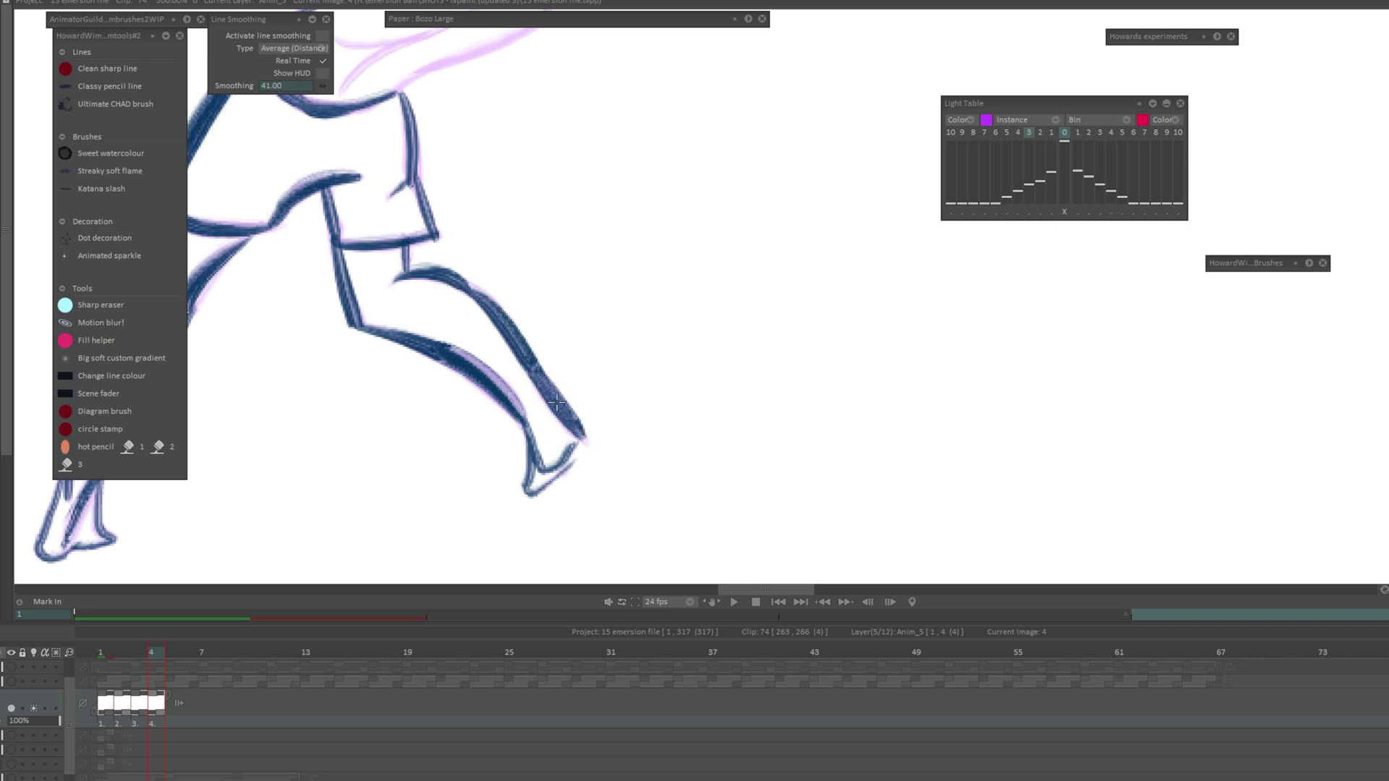
Trace the crease lines across the back and the lower right side of the torso on frame 4
drag(453, 158, 608, 405)
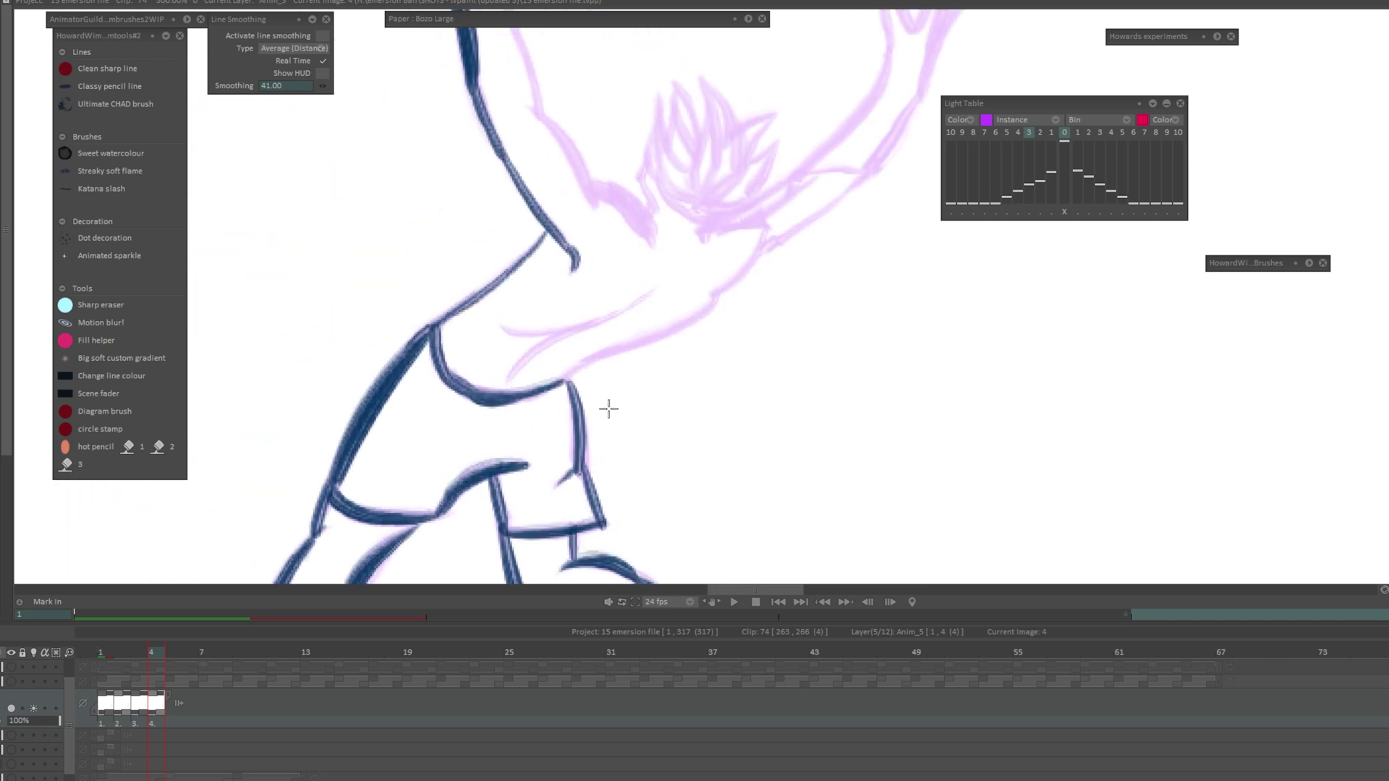
key(ctrl+z)
mouse_move(506, 384)
mouse_down()
mouse_move(628, 308)
mouse_move(510, 338)
mouse_up()
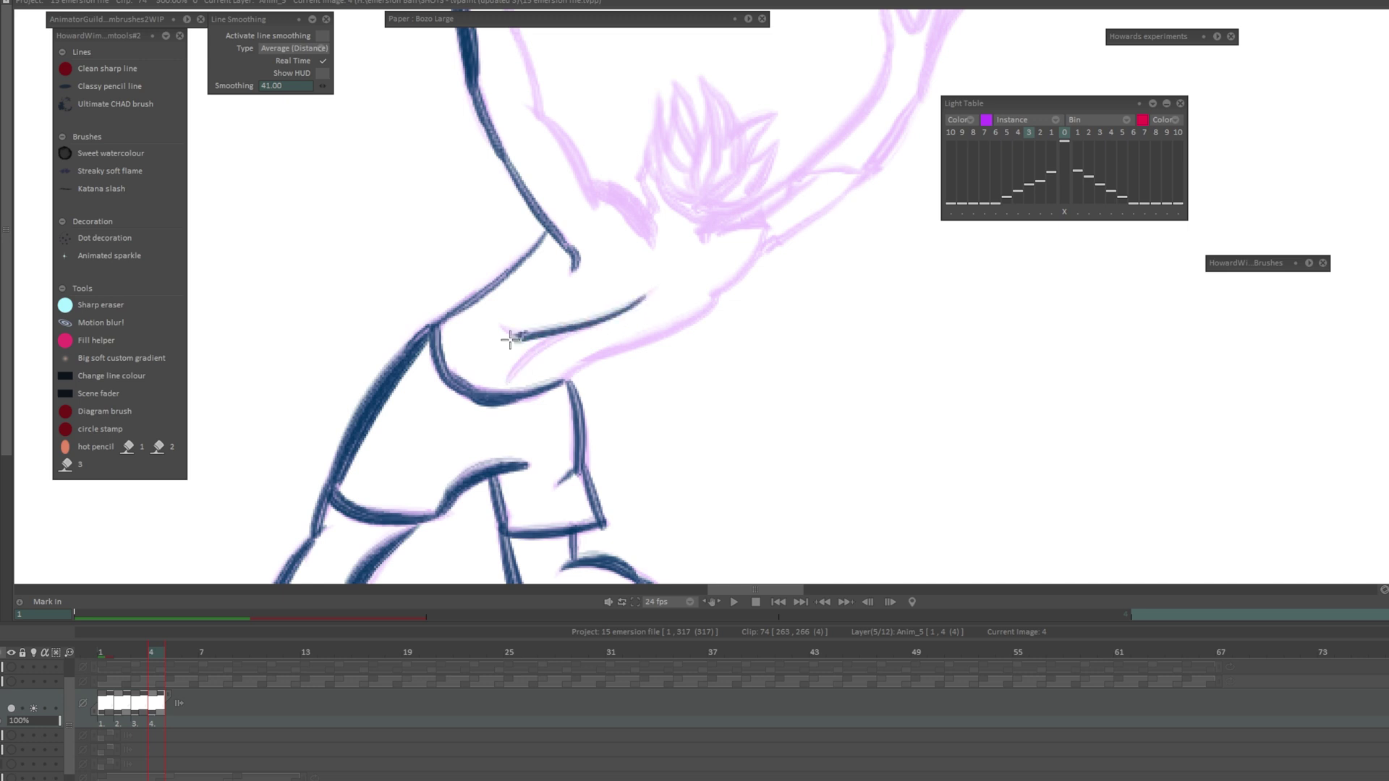
key(ctrl+z)
mouse_move(646, 293)
mouse_down()
mouse_move(530, 332)
mouse_move(637, 300)
mouse_move(509, 380)
mouse_up()
key(ctrl+z)
key(ctrl+z)
mouse_move(597, 356)
mouse_down()
mouse_move(383, 471)
mouse_move(571, 358)
mouse_move(539, 377)
mouse_up()
Trace the underside of the right upper arm, the elbow crease and the inner forearm on frame 4
drag(455, 224, 463, 316)
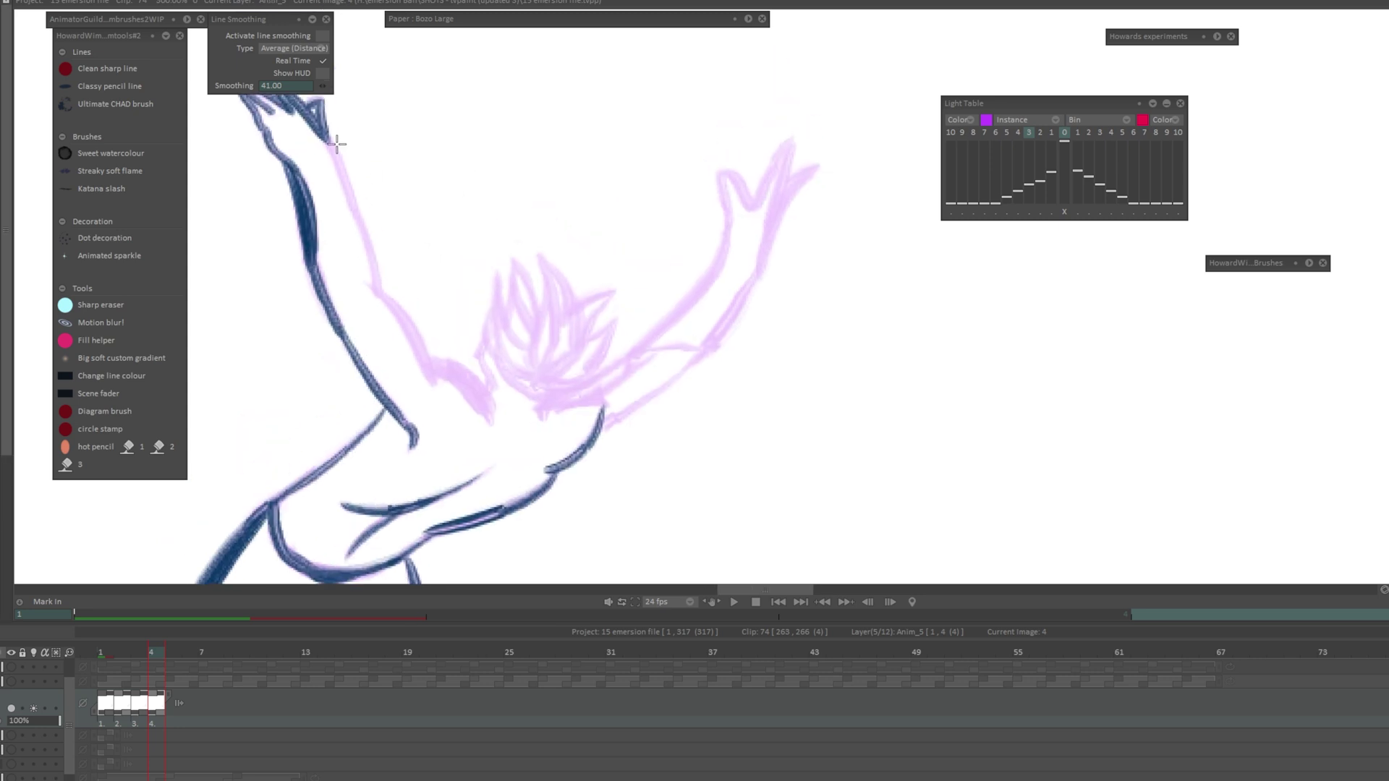
drag(330, 149, 366, 288)
key(ctrl+z)
mouse_move(662, 345)
mouse_down()
mouse_move(556, 384)
mouse_move(573, 413)
mouse_move(483, 465)
mouse_up()
key(ctrl+z)
drag(607, 382, 499, 460)
key(ctrl+z)
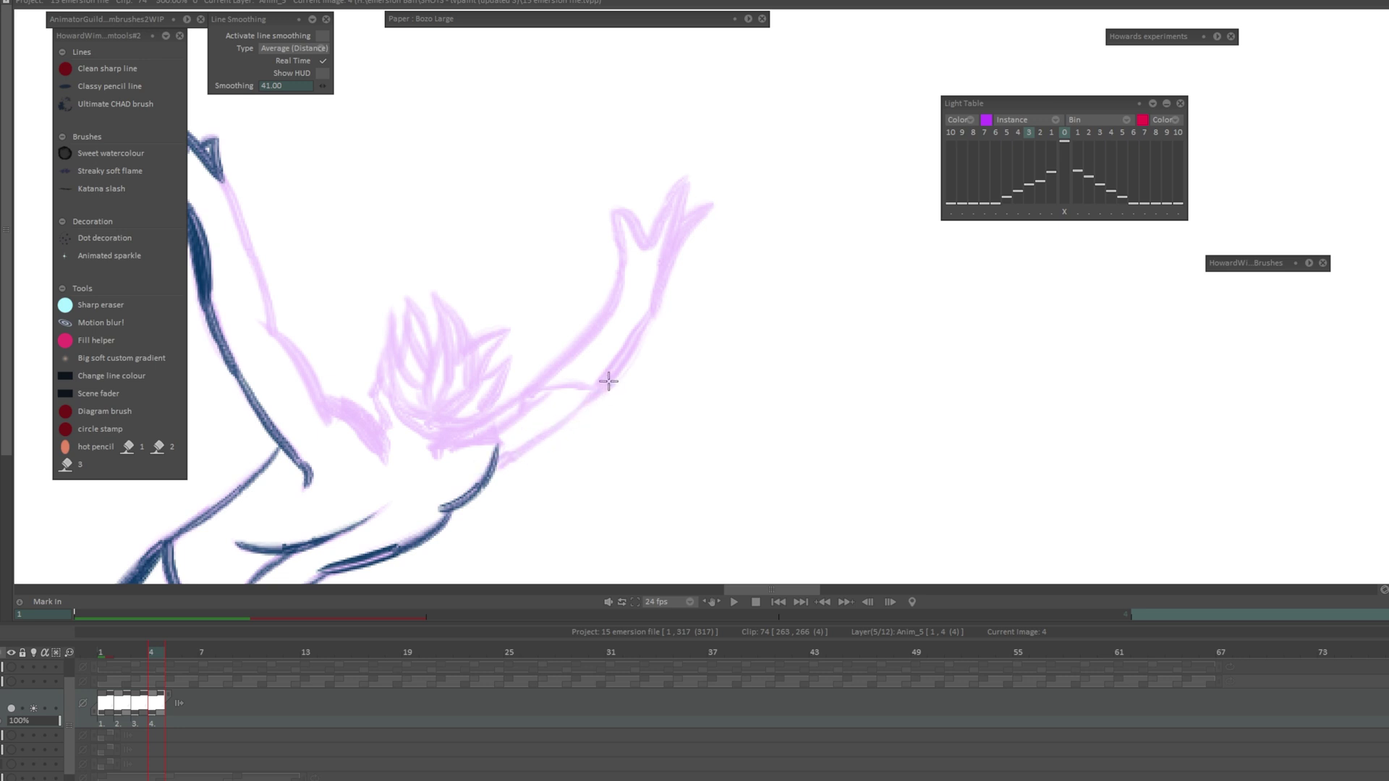
mouse_move(607, 381)
mouse_down()
mouse_move(499, 460)
mouse_move(525, 394)
mouse_up()
drag(615, 288, 527, 394)
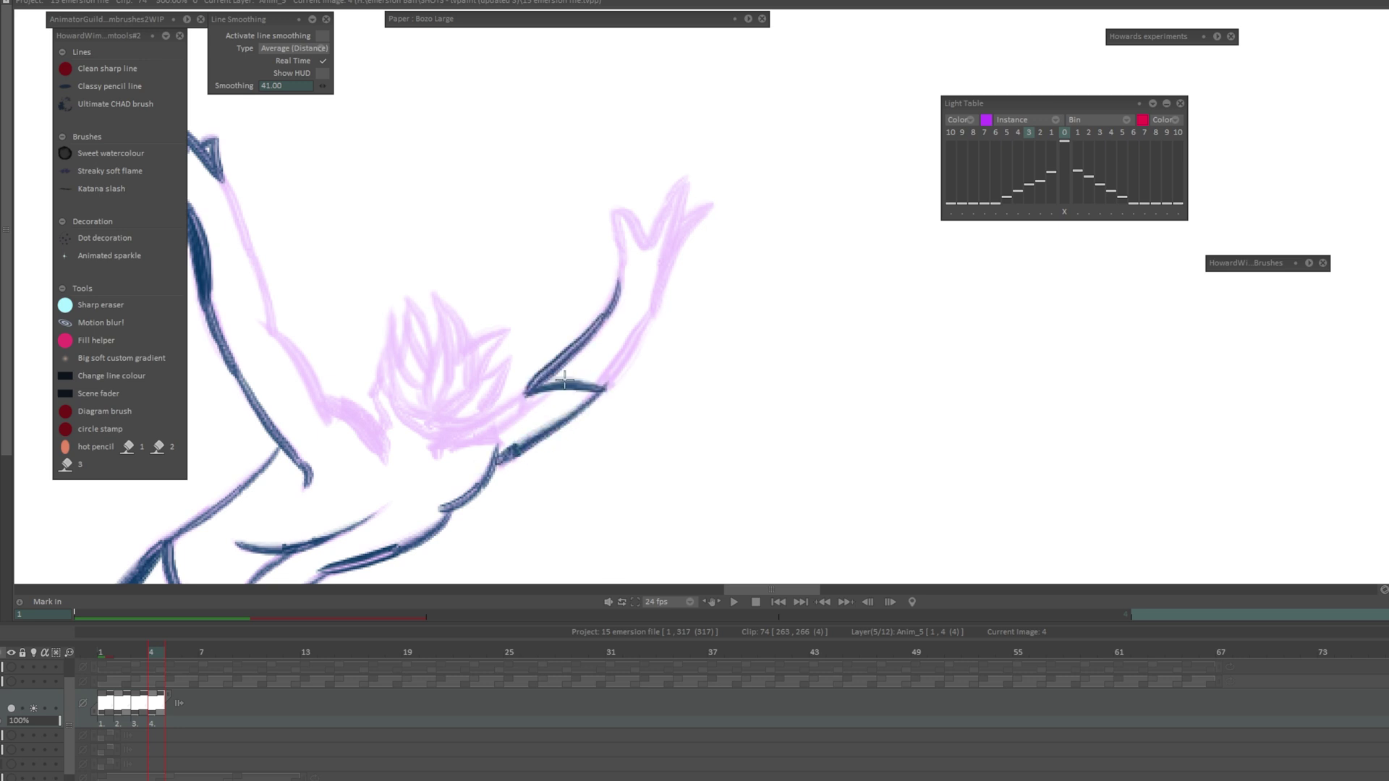
Trace the outer edge of the right forearm and the fingers of the right raised hand on frame 4
drag(649, 309, 604, 396)
key(ctrl+z)
drag(651, 310, 601, 396)
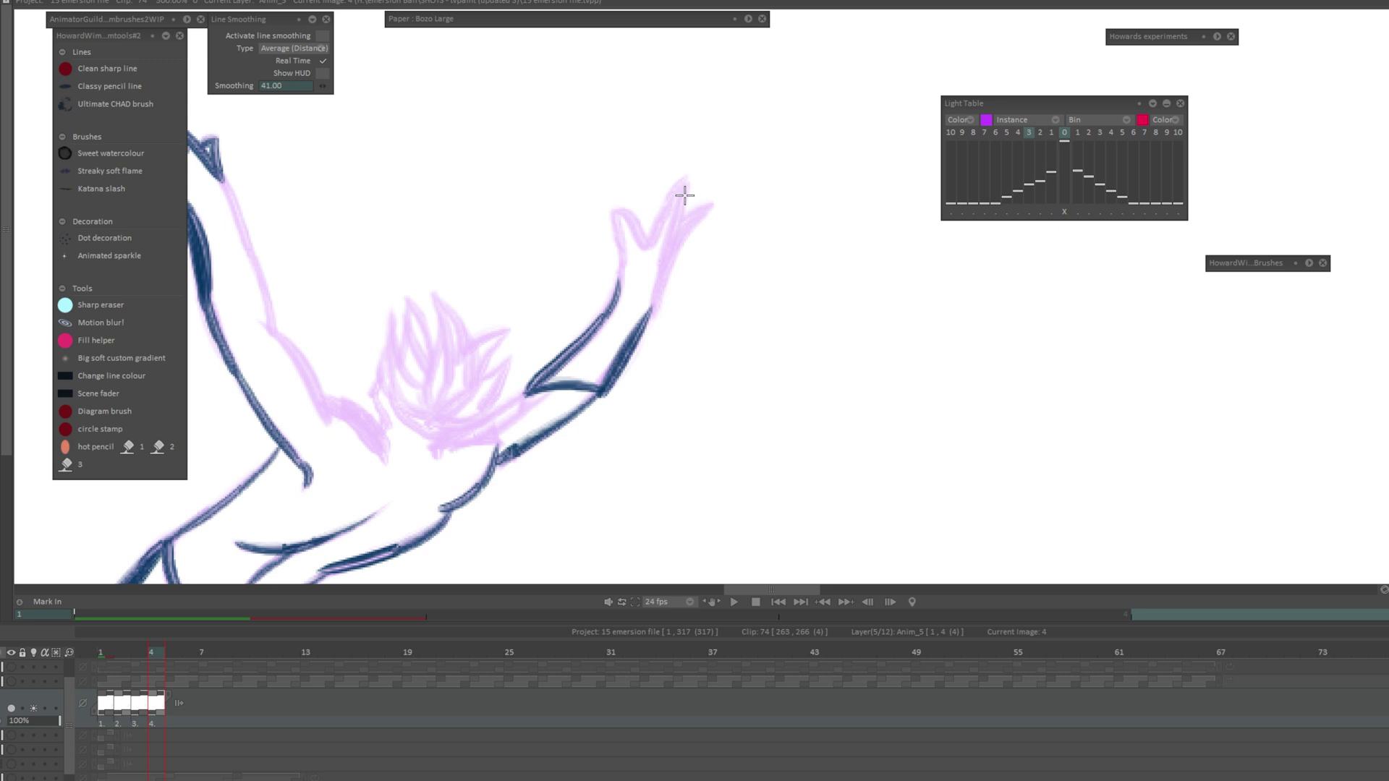
drag(685, 181, 661, 290)
key(ctrl+z)
drag(685, 177, 649, 315)
drag(712, 204, 672, 254)
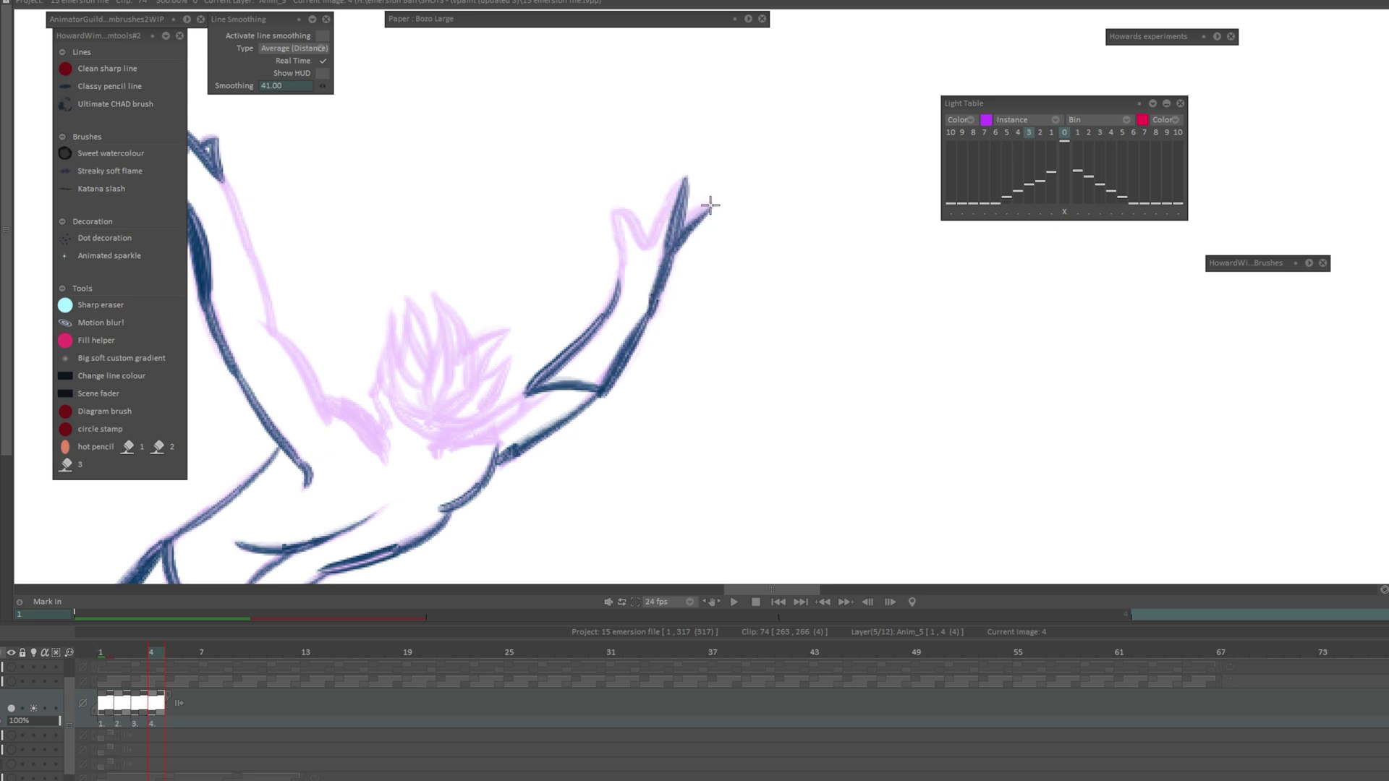
drag(710, 205, 681, 228)
mouse_move(685, 179)
mouse_down()
mouse_move(661, 230)
mouse_move(619, 211)
mouse_move(621, 253)
mouse_up()
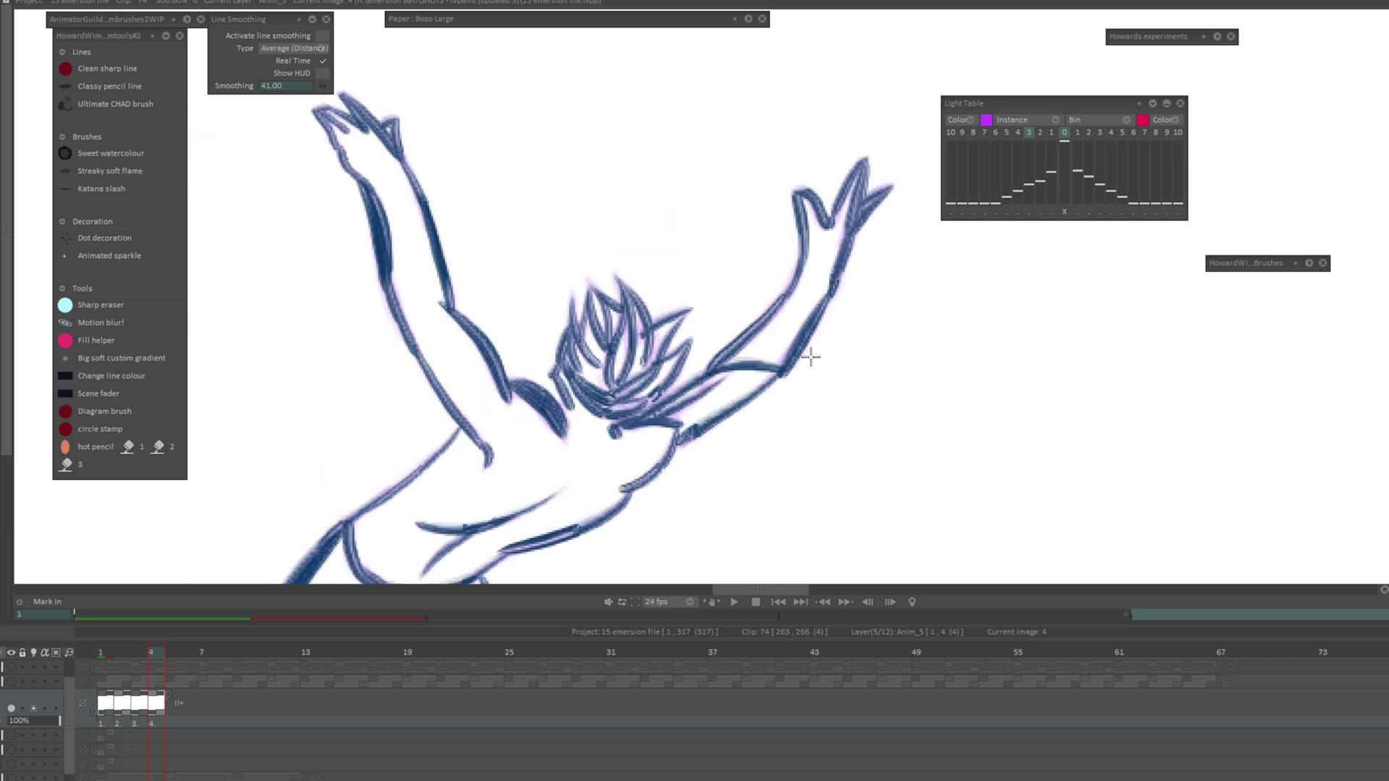
Play back the four traced drawings from the first frame to review the movement of the held pose
scroll(756, 388, down, 2)
drag(778, 413, 673, 368)
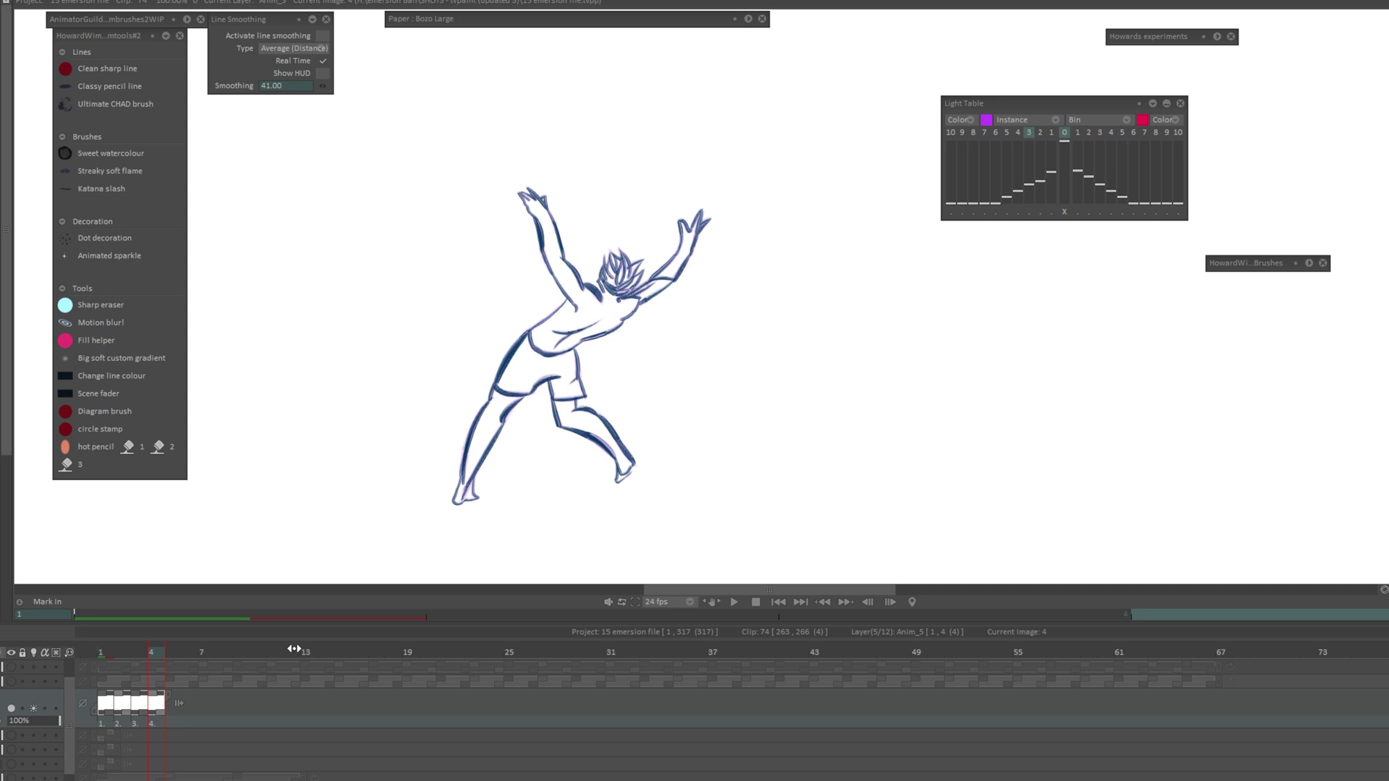
key(Return)
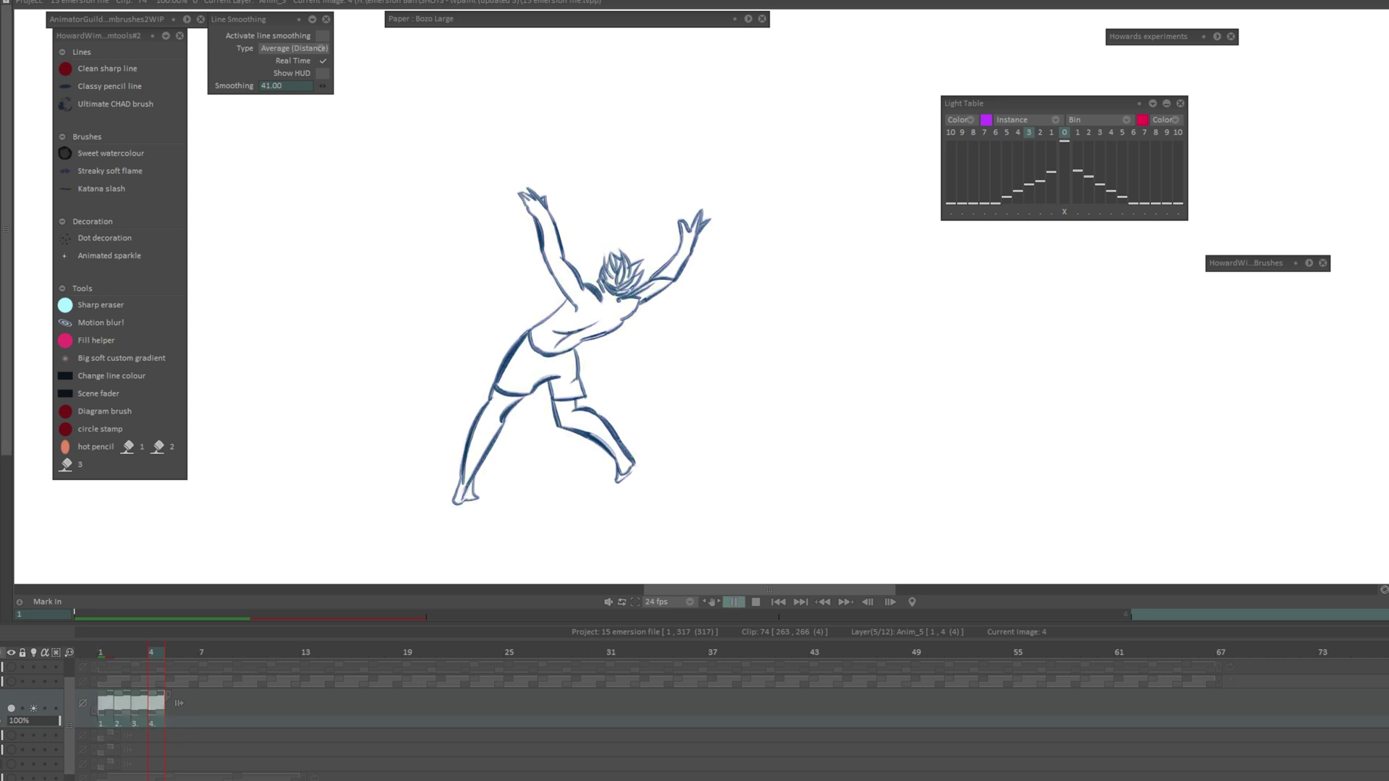
click(163, 649)
click(174, 650)
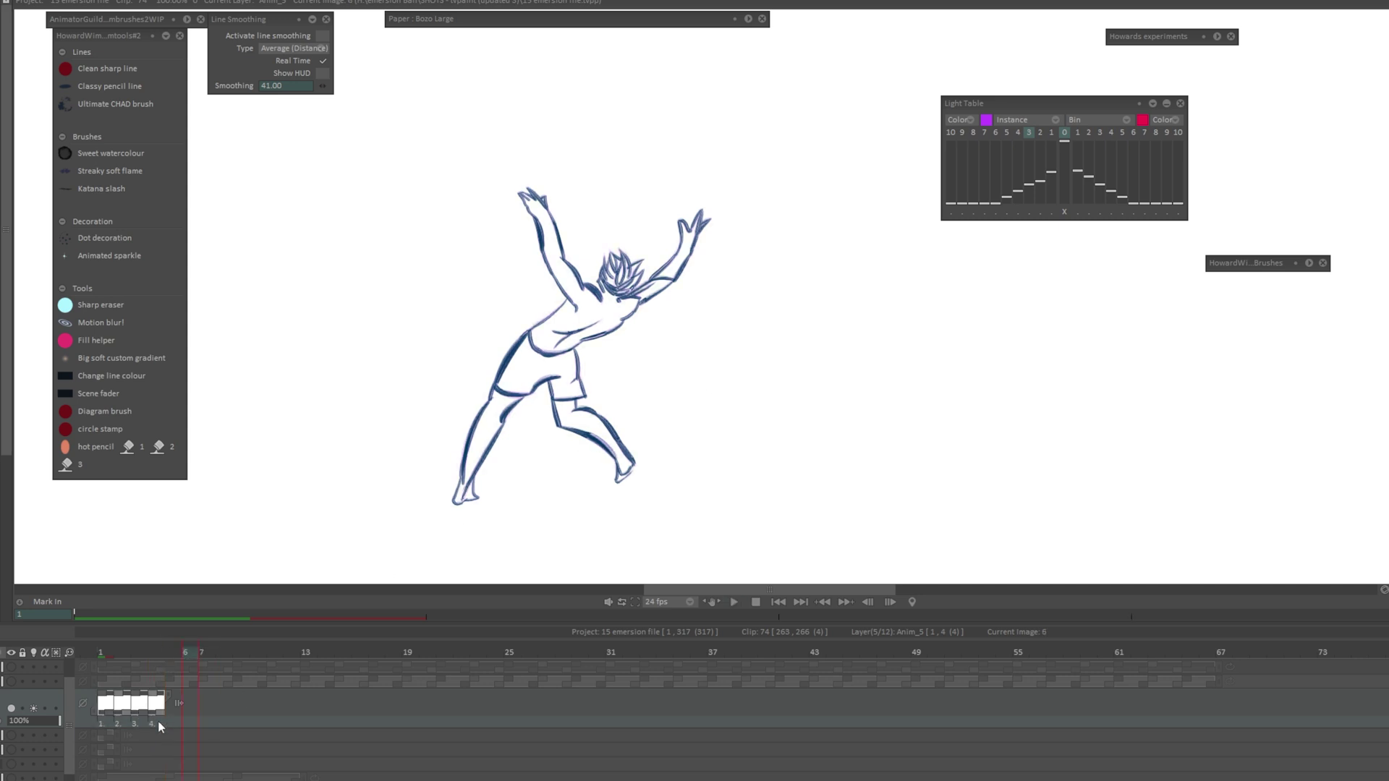
key(Home)
key(Return)
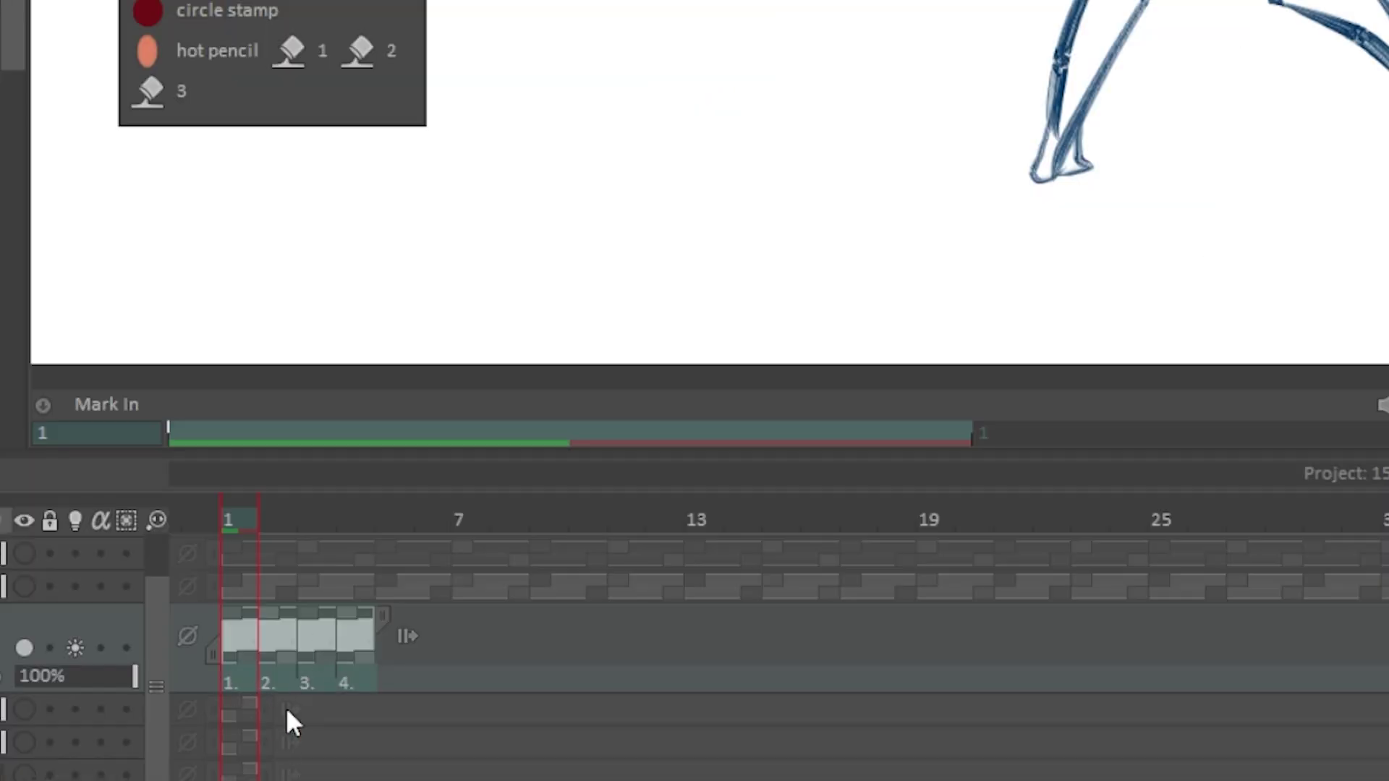
Select all four images of the Anim_5 layer and set their exposure to 2 frames each
click(232, 615)
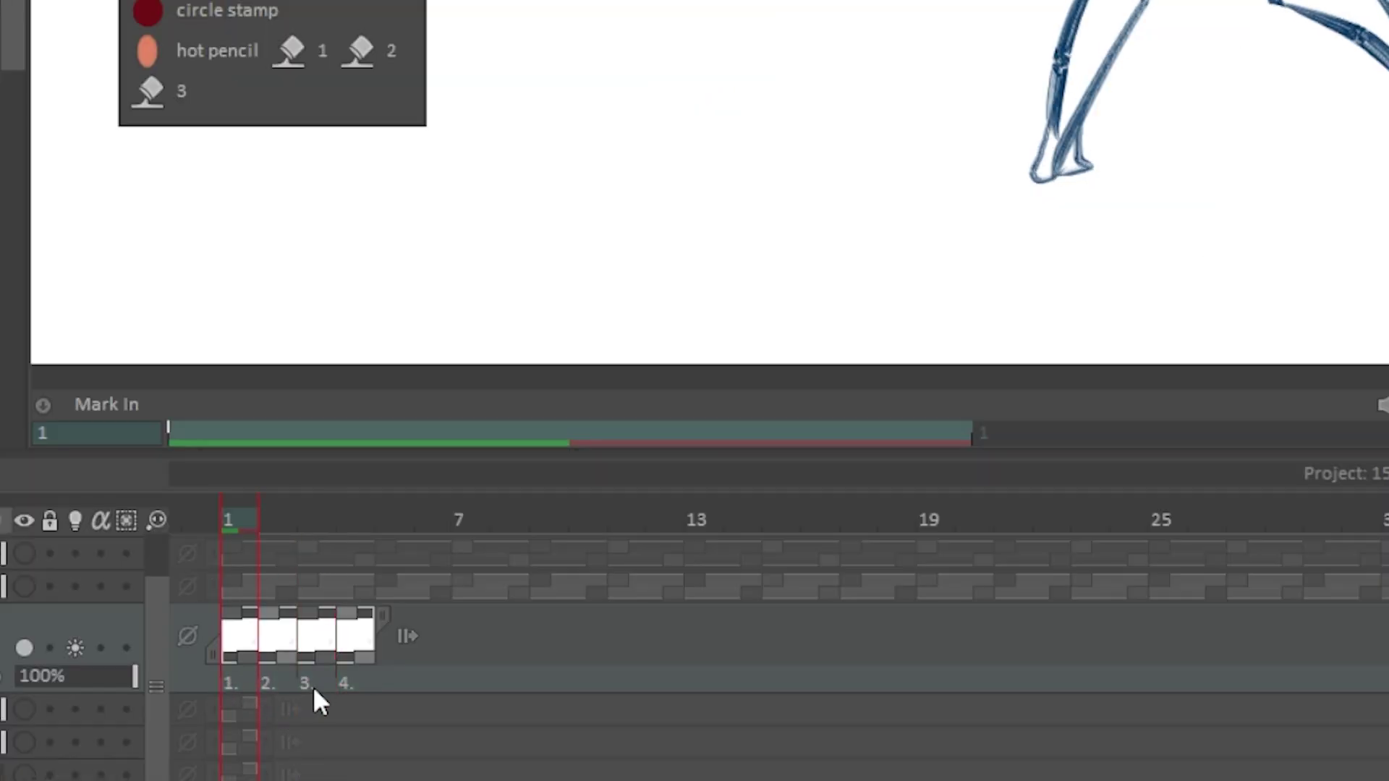
drag(240, 671, 354, 680)
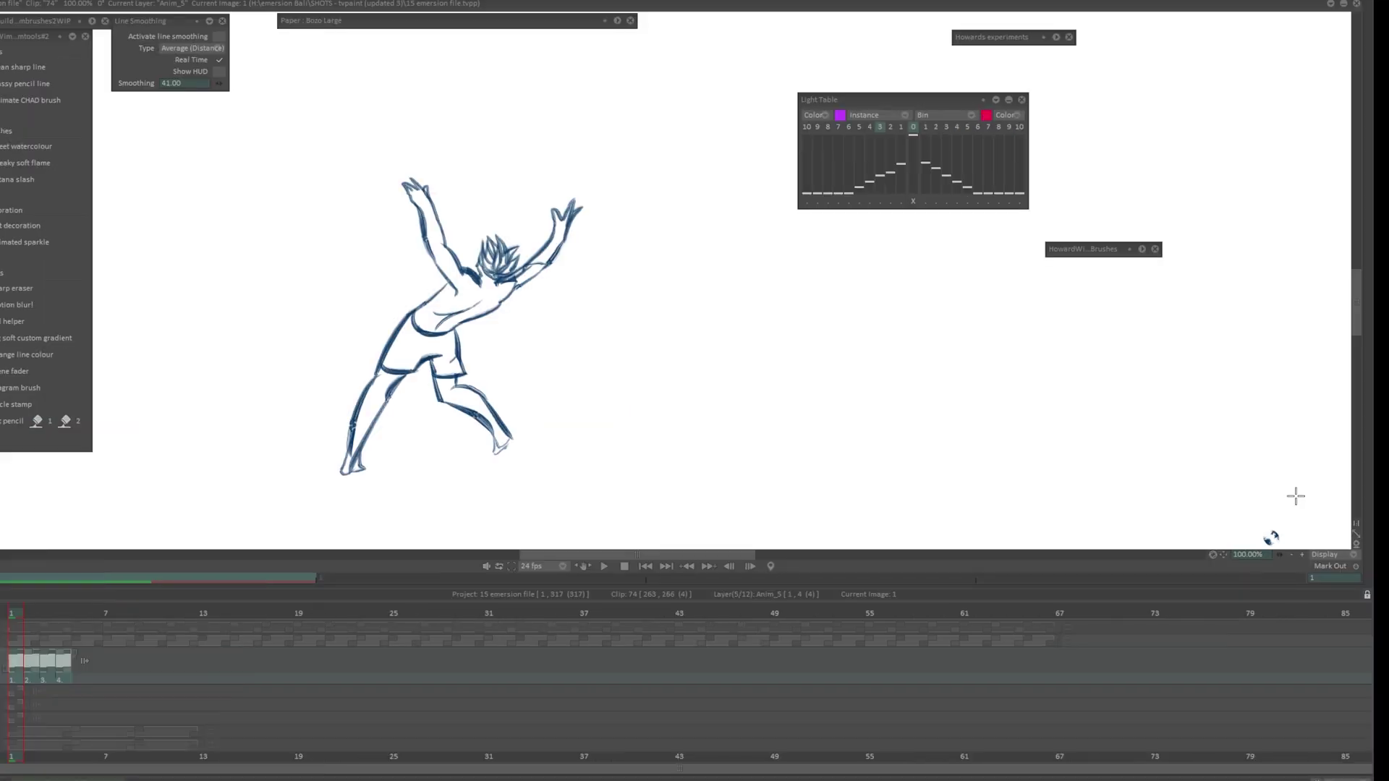
mouse_move(1359, 133)
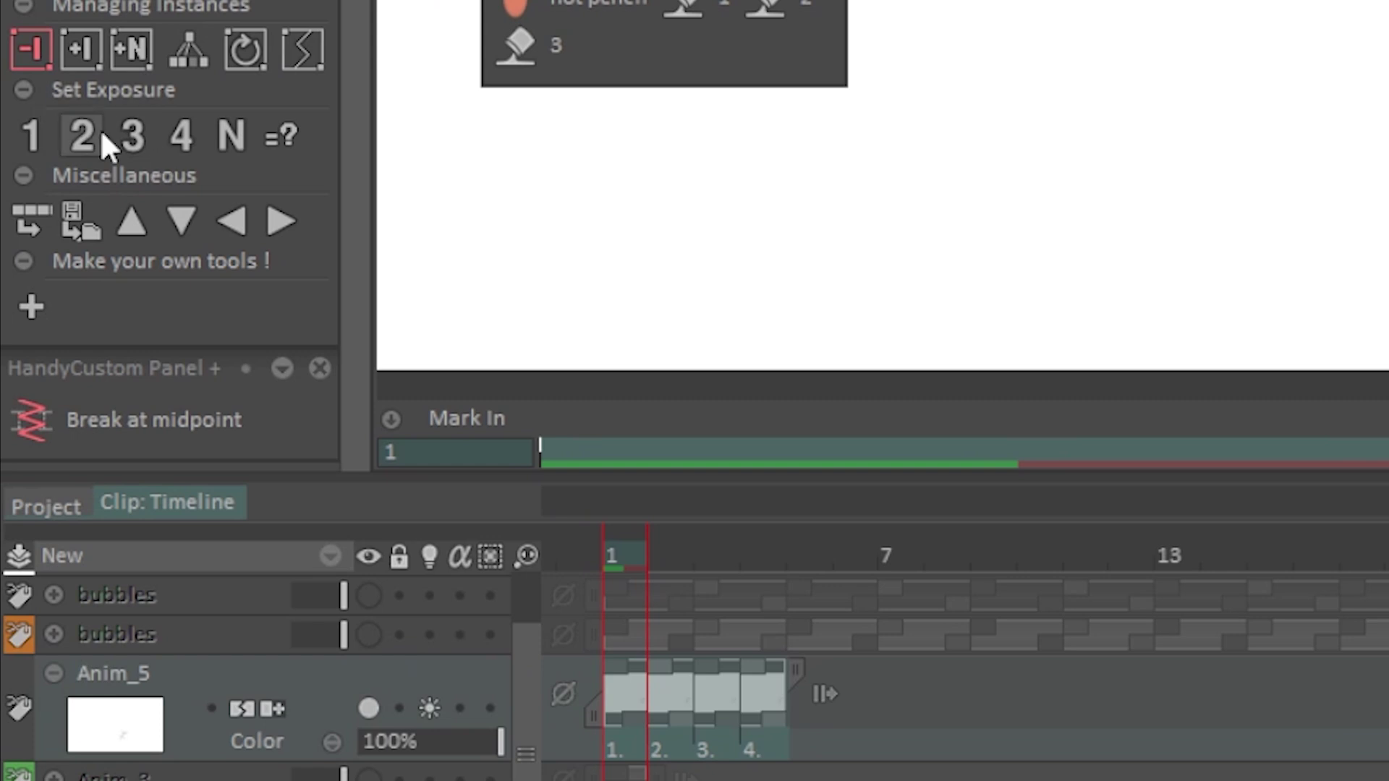
click(83, 135)
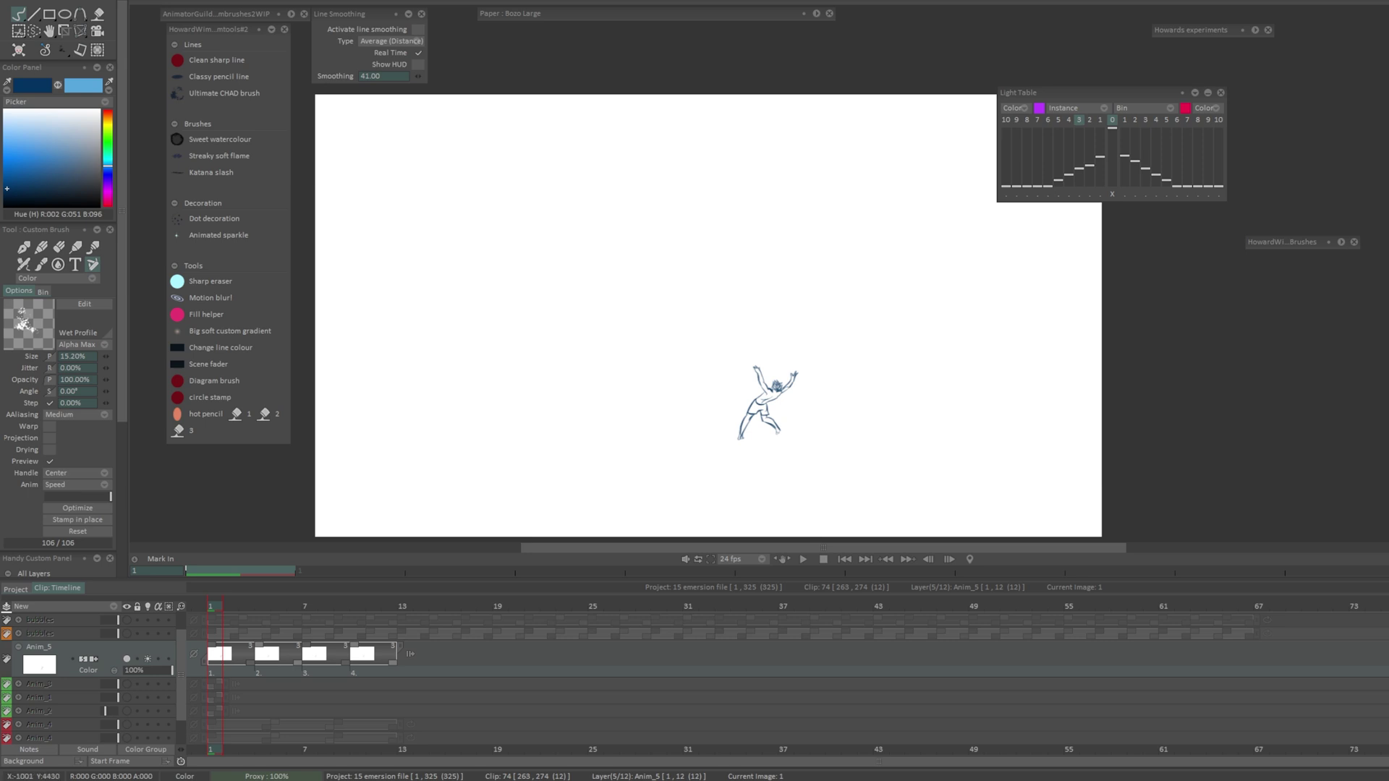
Duplicate the Anim_5 line art layer and collapse the lower copy in the timeline
key(ctrl+d)
click(18, 683)
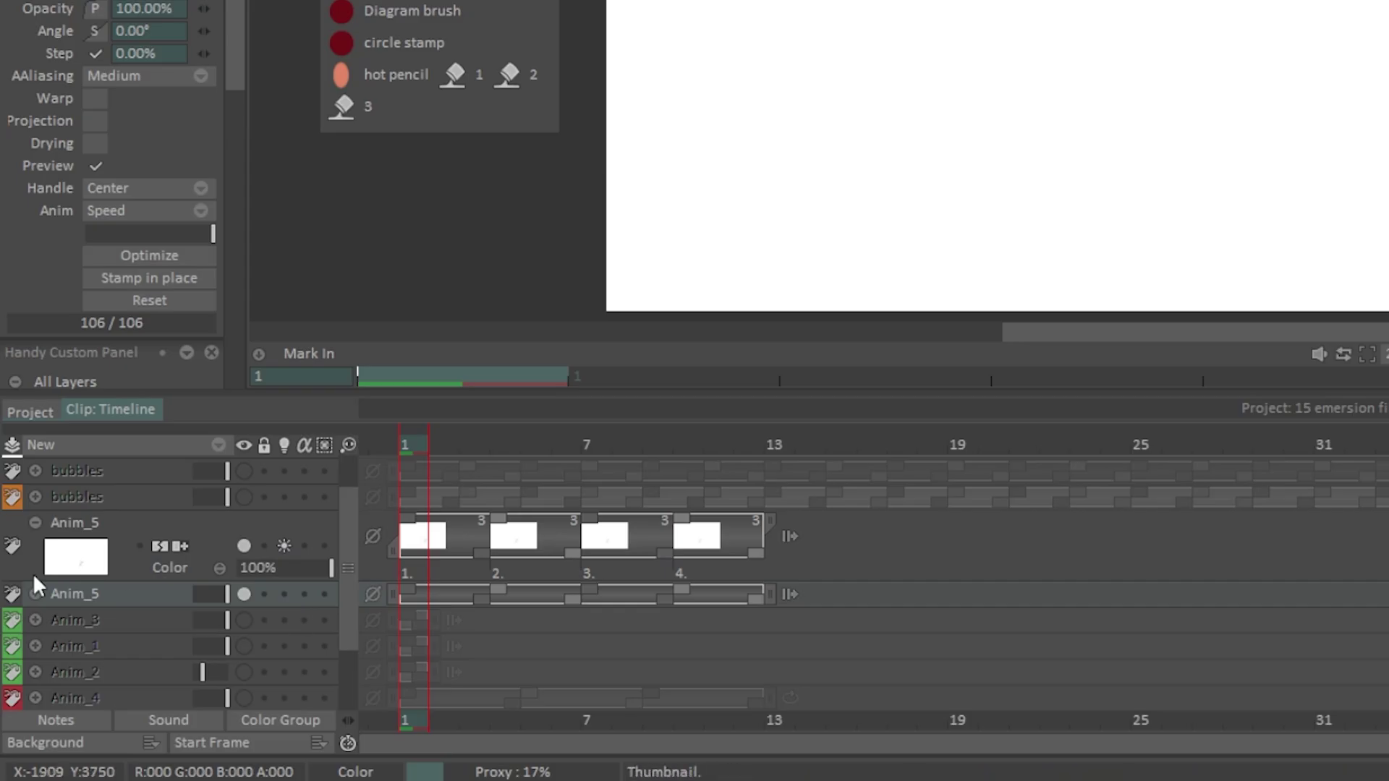
Assign the lower Anim_5 copy to the Red colour group
click(8, 592)
click(177, 233)
click(20, 593)
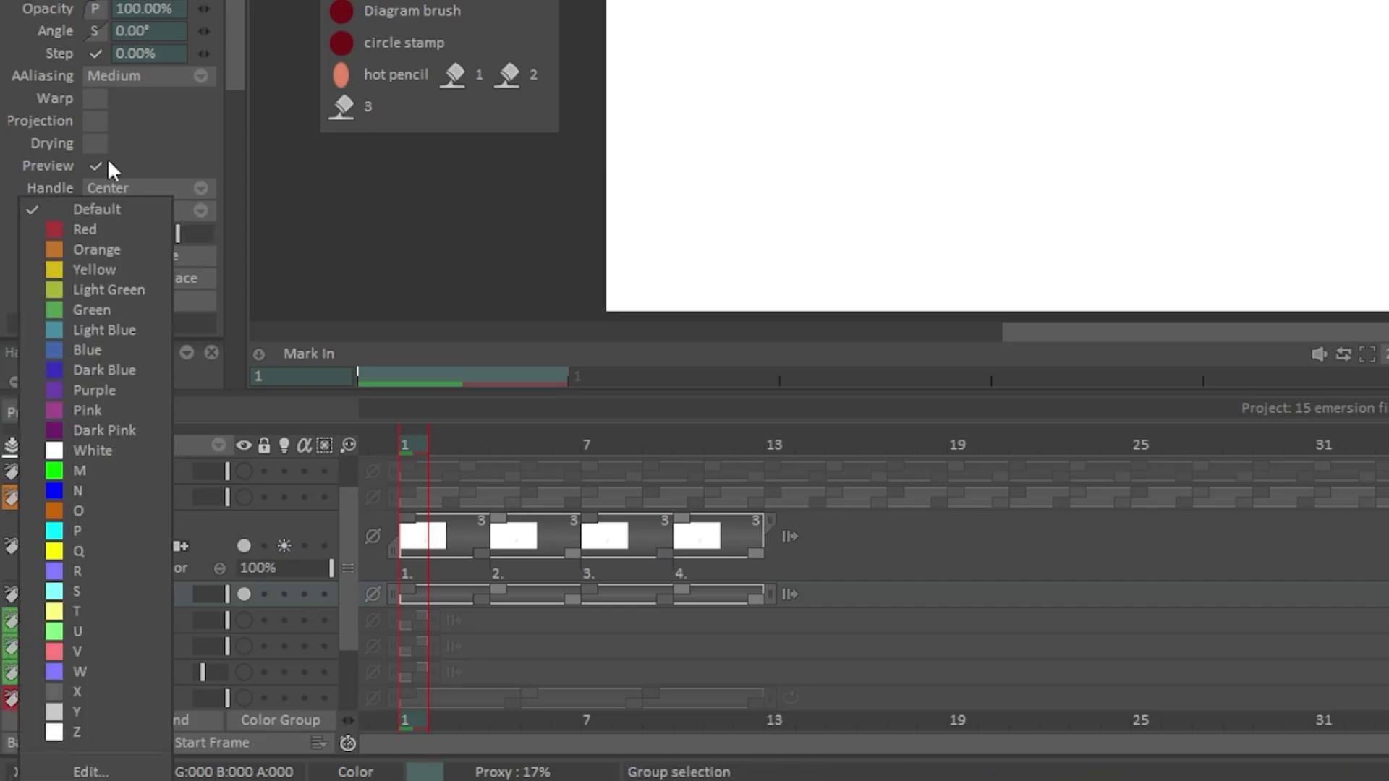
click(85, 229)
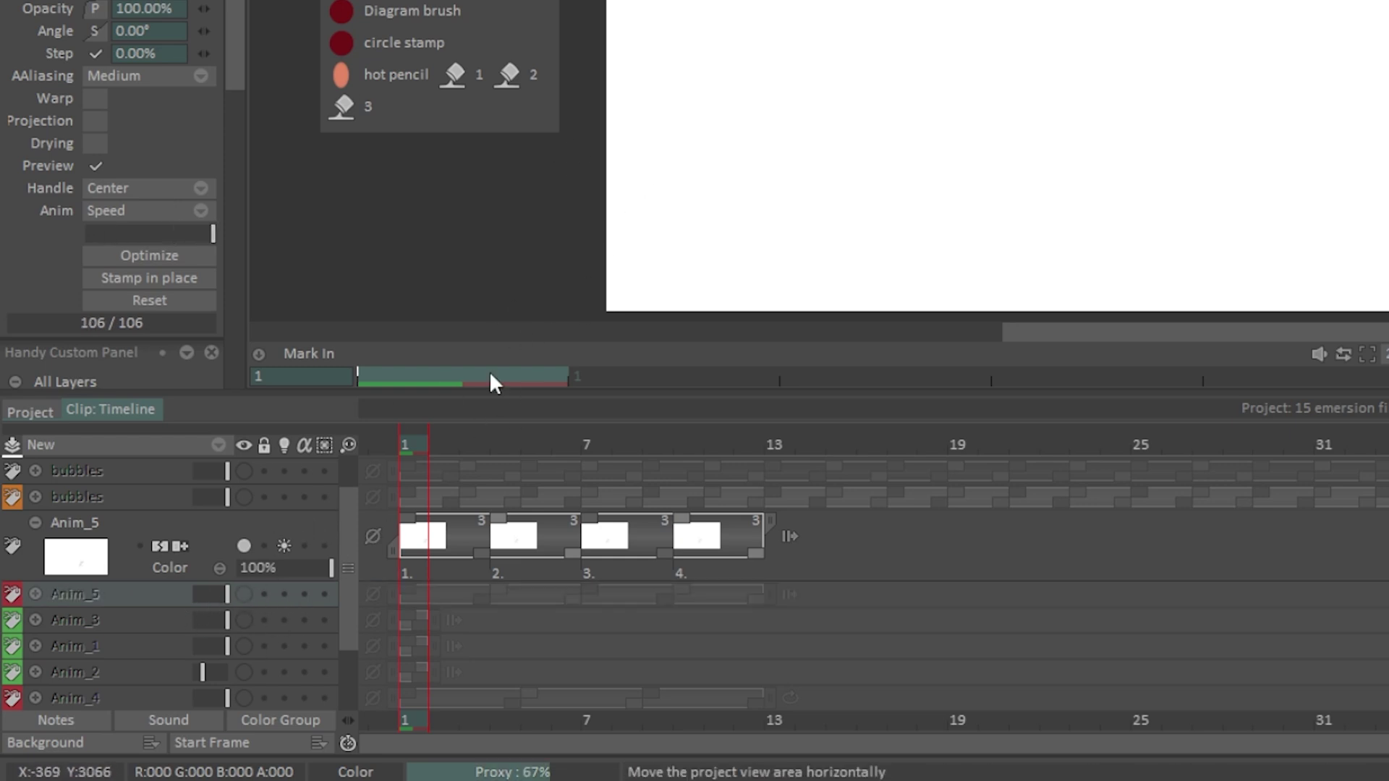
Extend the upper Anim_5 layer to 66 frames by repeating its four drawings as a loop
drag(349, 446, 338, 448)
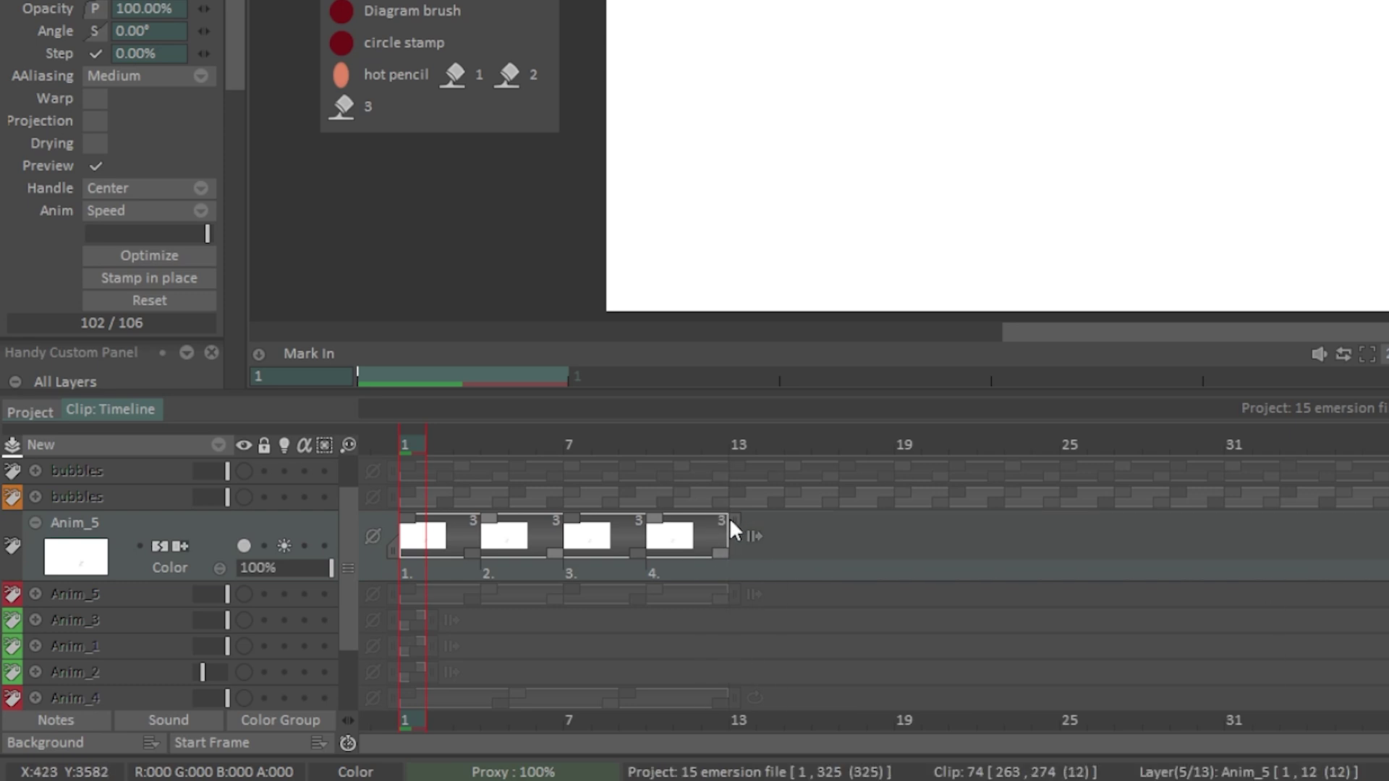
drag(865, 522, 1388, 523)
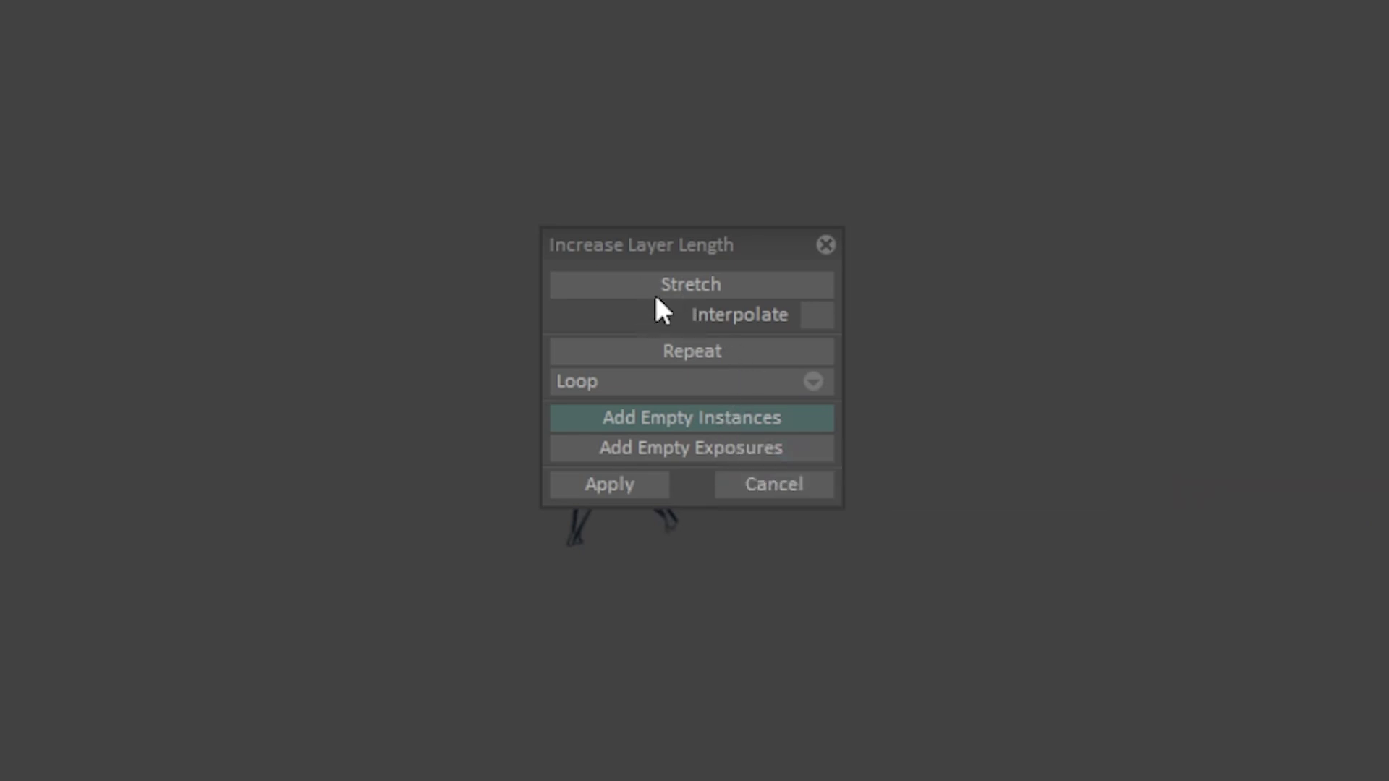
click(711, 351)
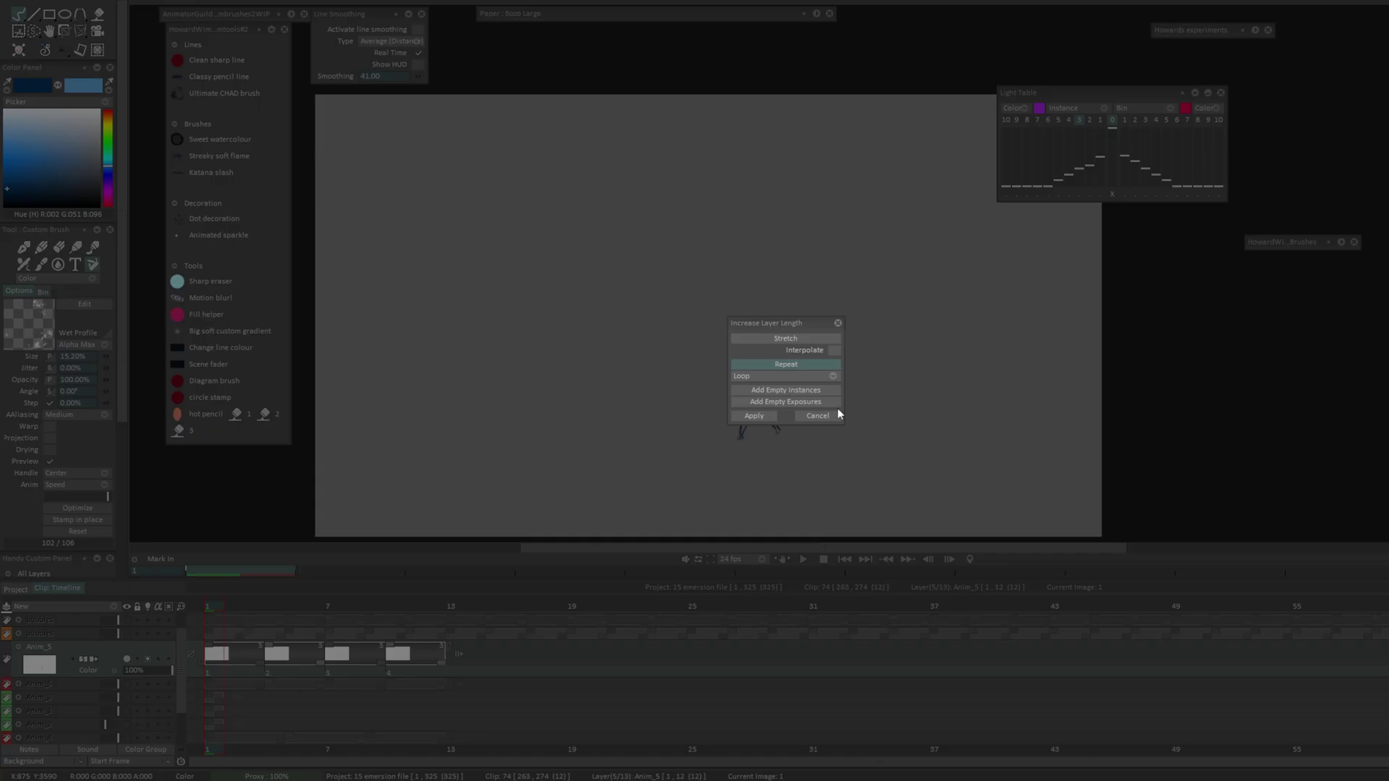
click(754, 416)
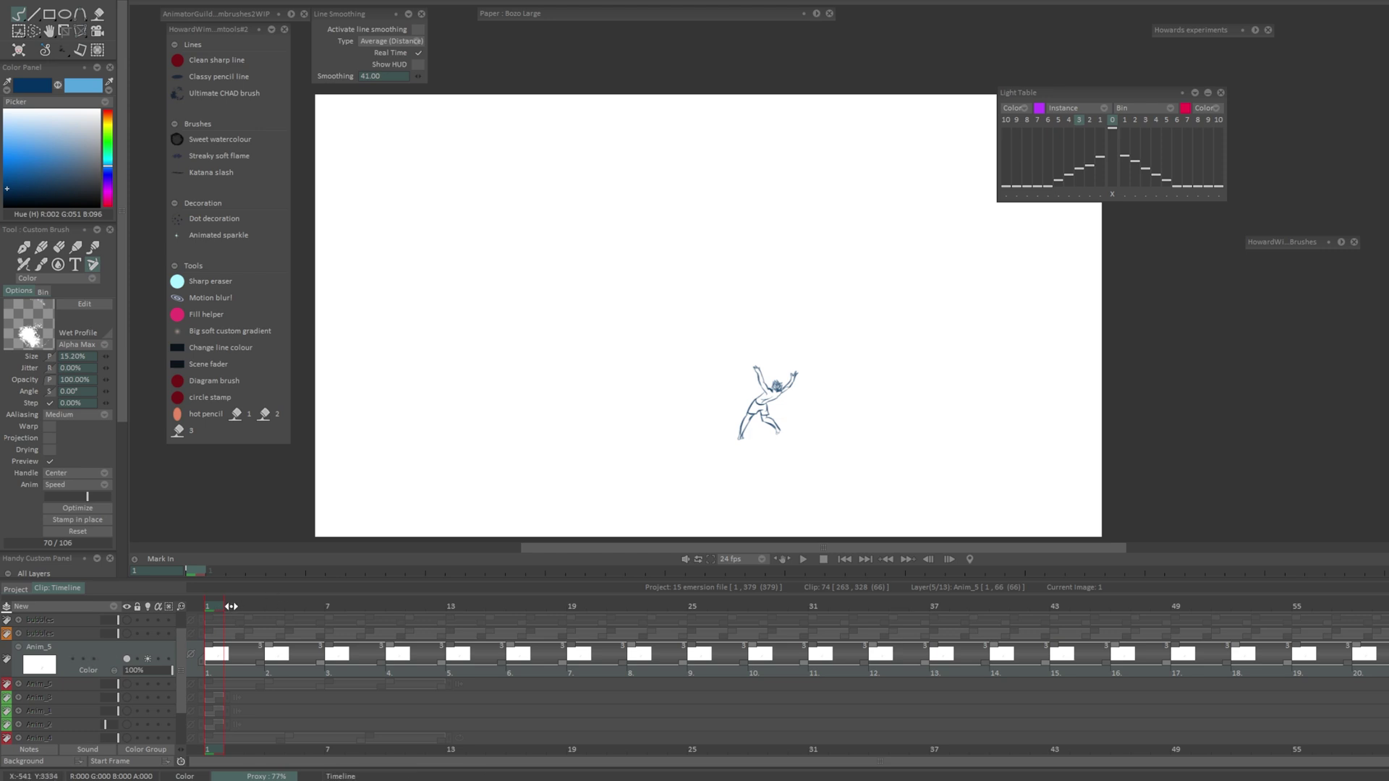
Play back the extended Anim_5 loop with the figure enlarged, and return to the first frame
drag(225, 606, 191, 636)
key(h)
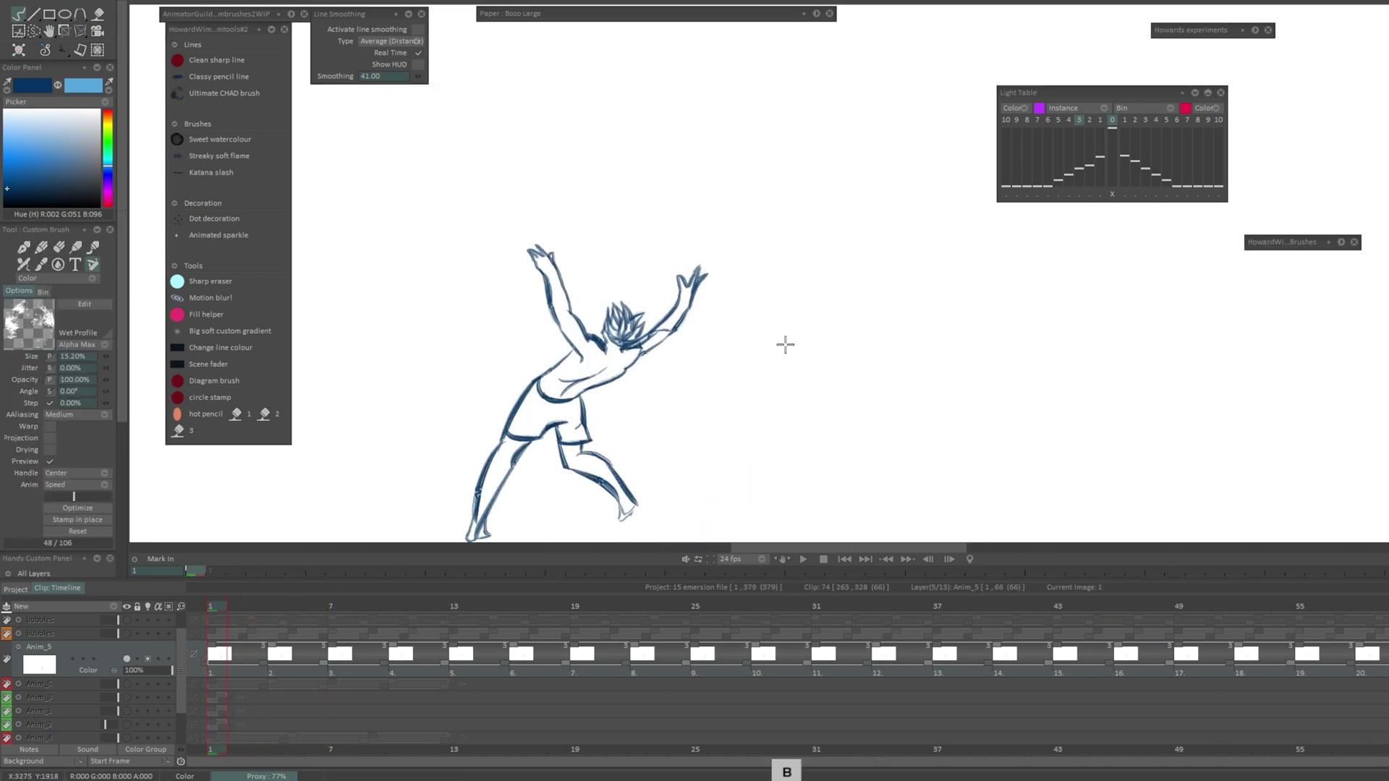
key(space)
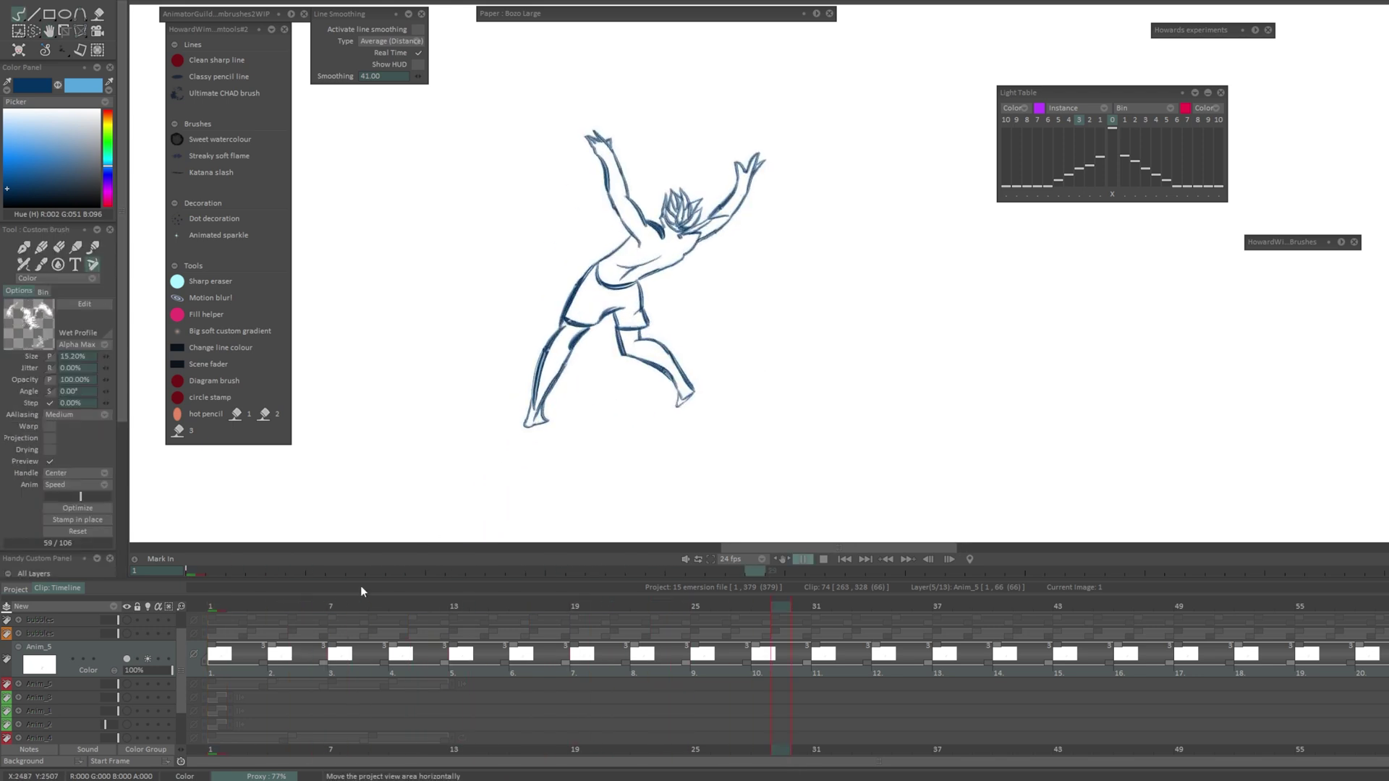
key(space)
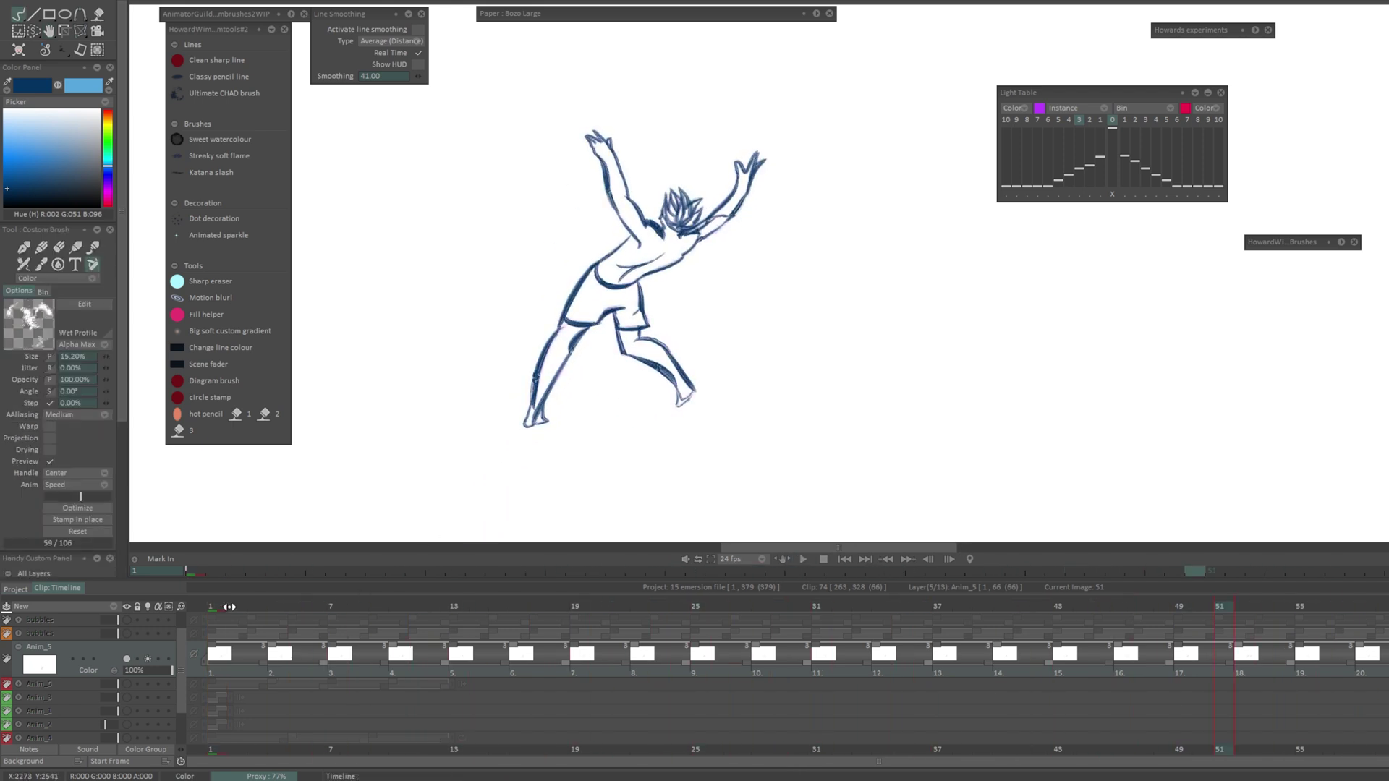
click(219, 607)
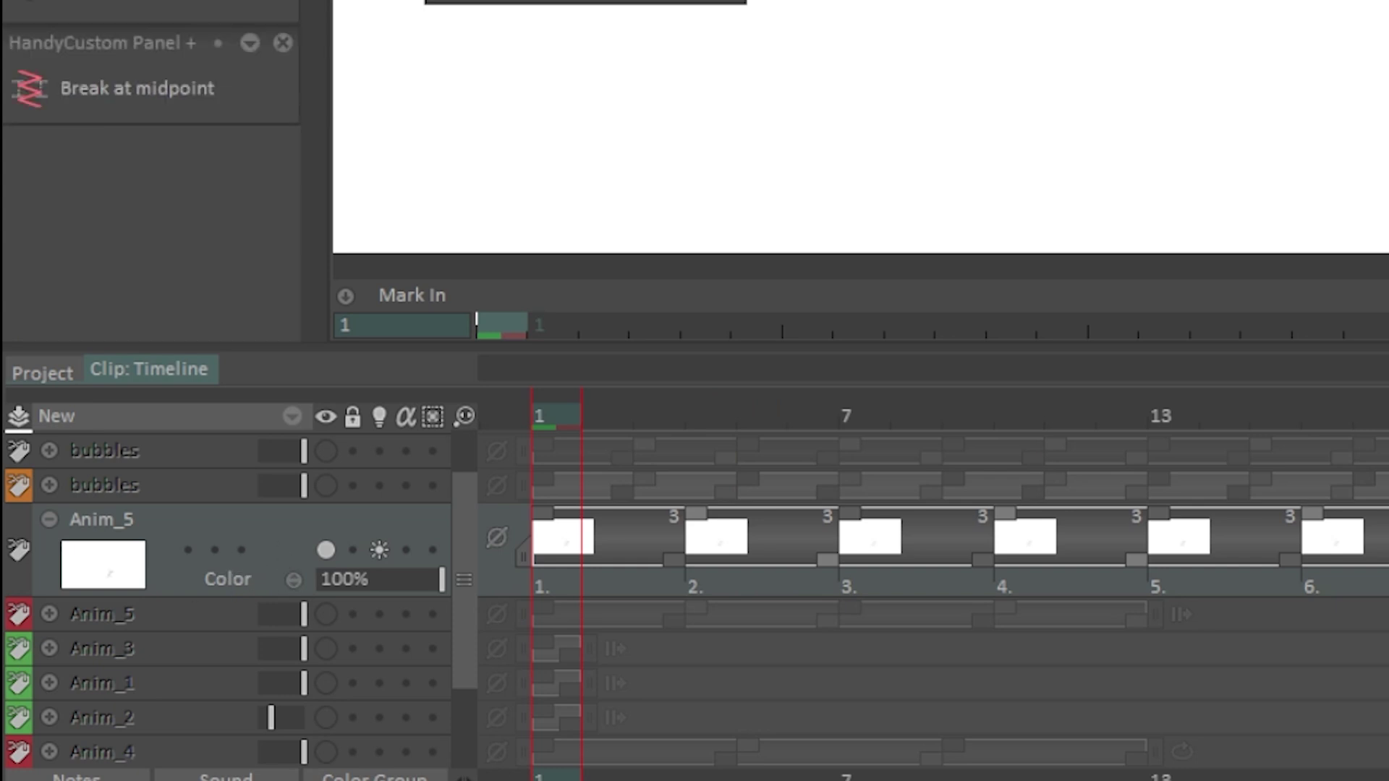
Scrub through the first frames of the Anim_5 loop to compare the alternating drawings
drag(555, 412, 652, 425)
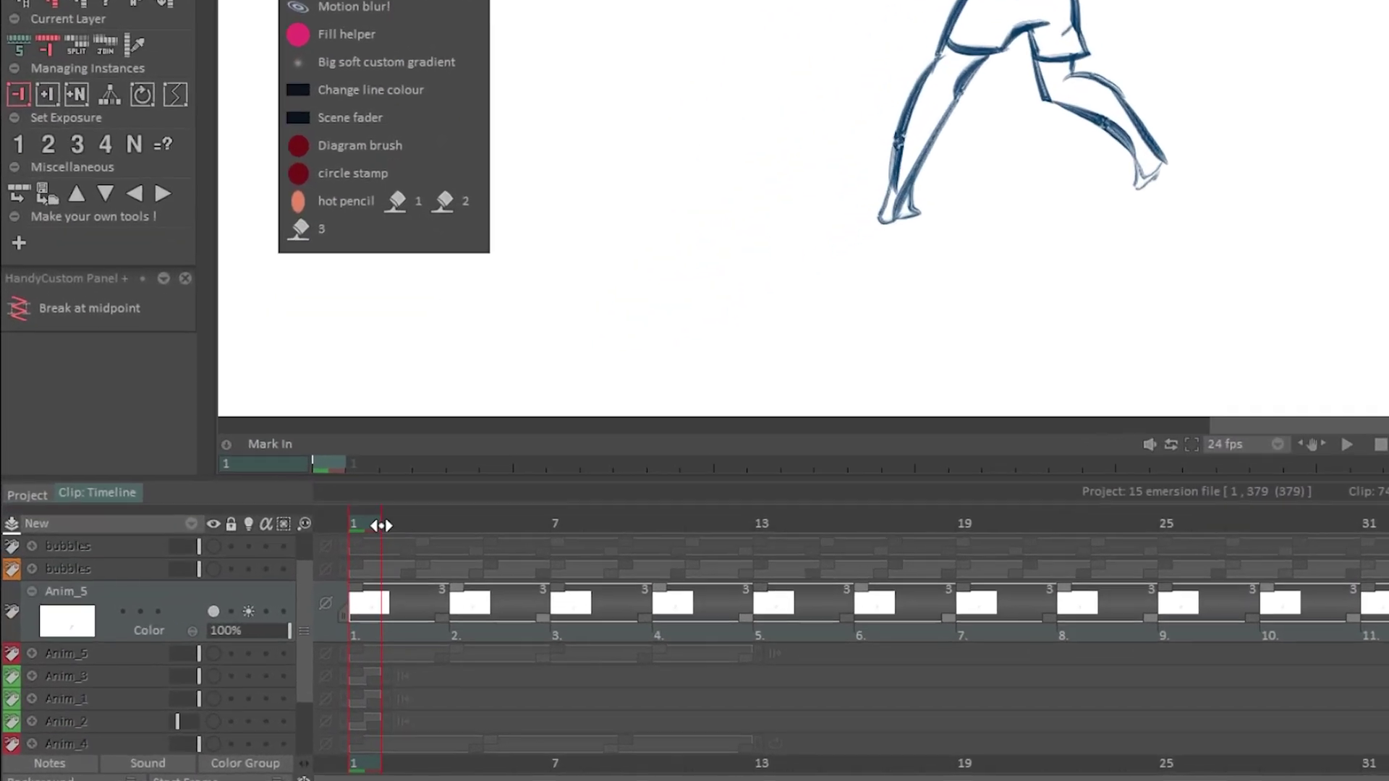
drag(223, 608, 244, 611)
drag(477, 499, 445, 608)
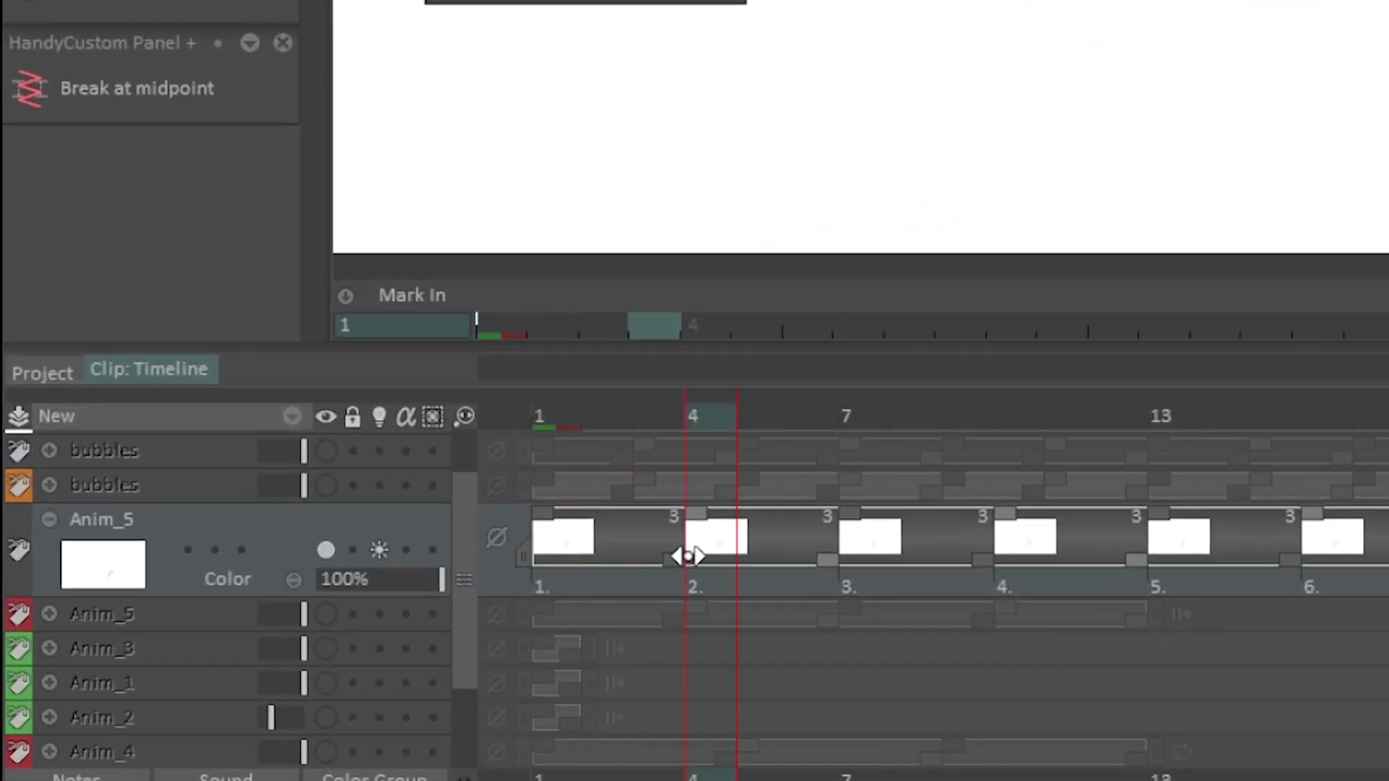
drag(583, 571, 666, 589)
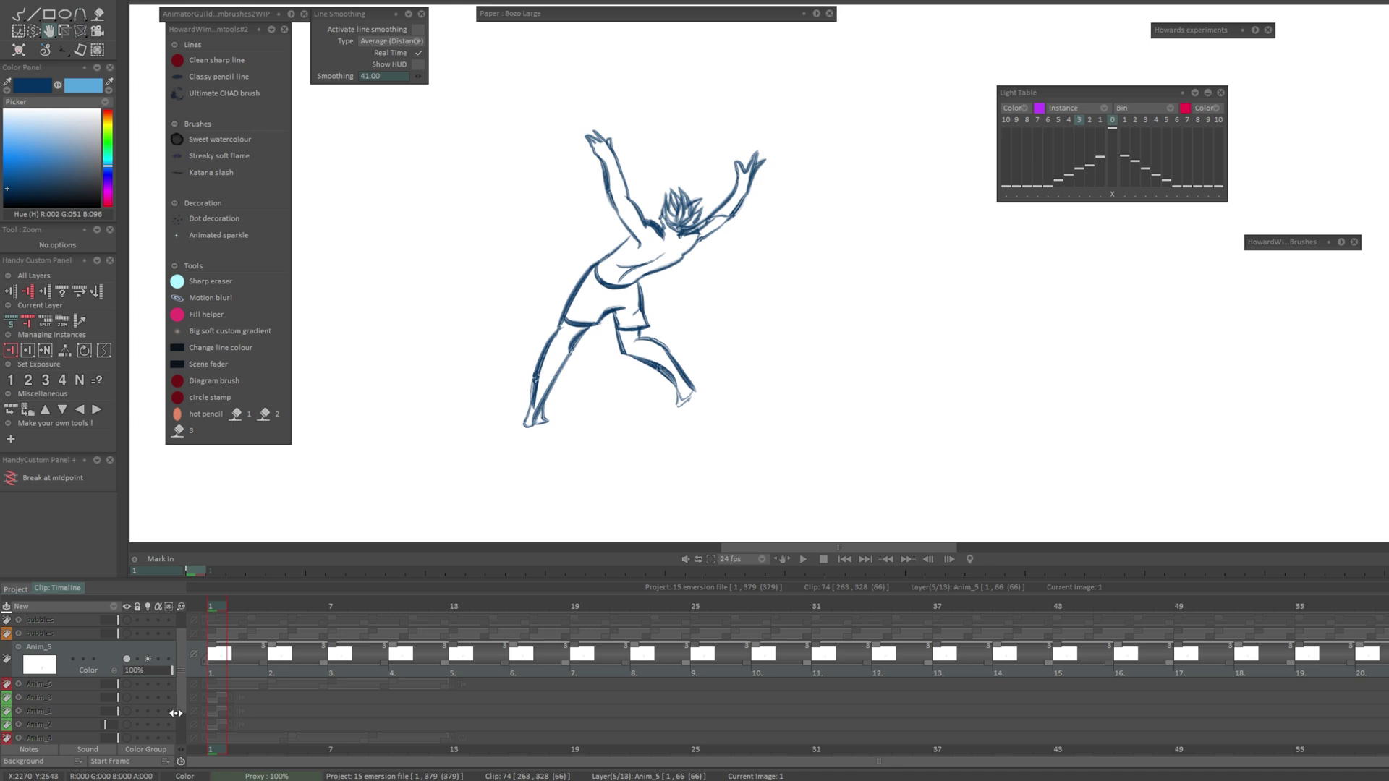
Open the FX Stack and delete its existing Optical Flow and KeyFramer effects
scroll(746, 368, down, 5)
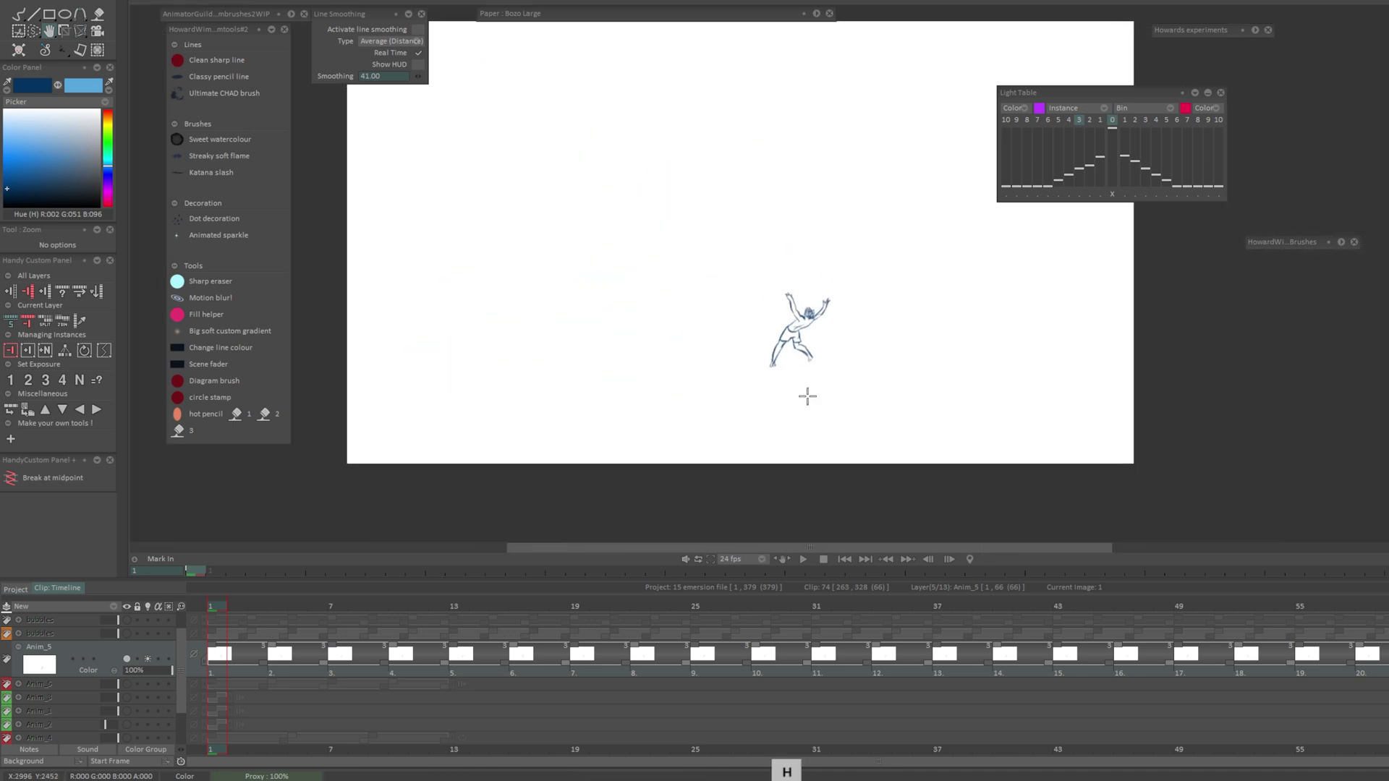
key(b)
drag(812, 365, 803, 391)
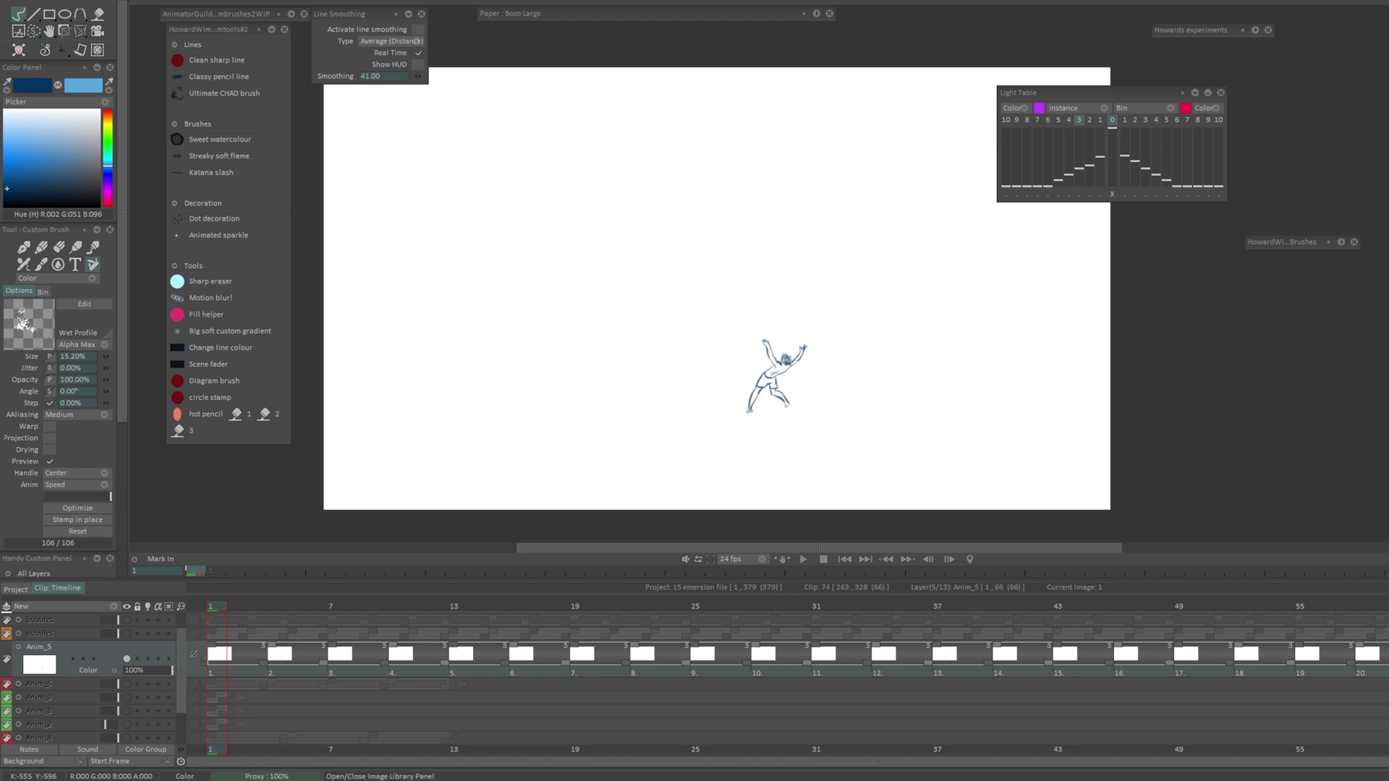
click(97, 49)
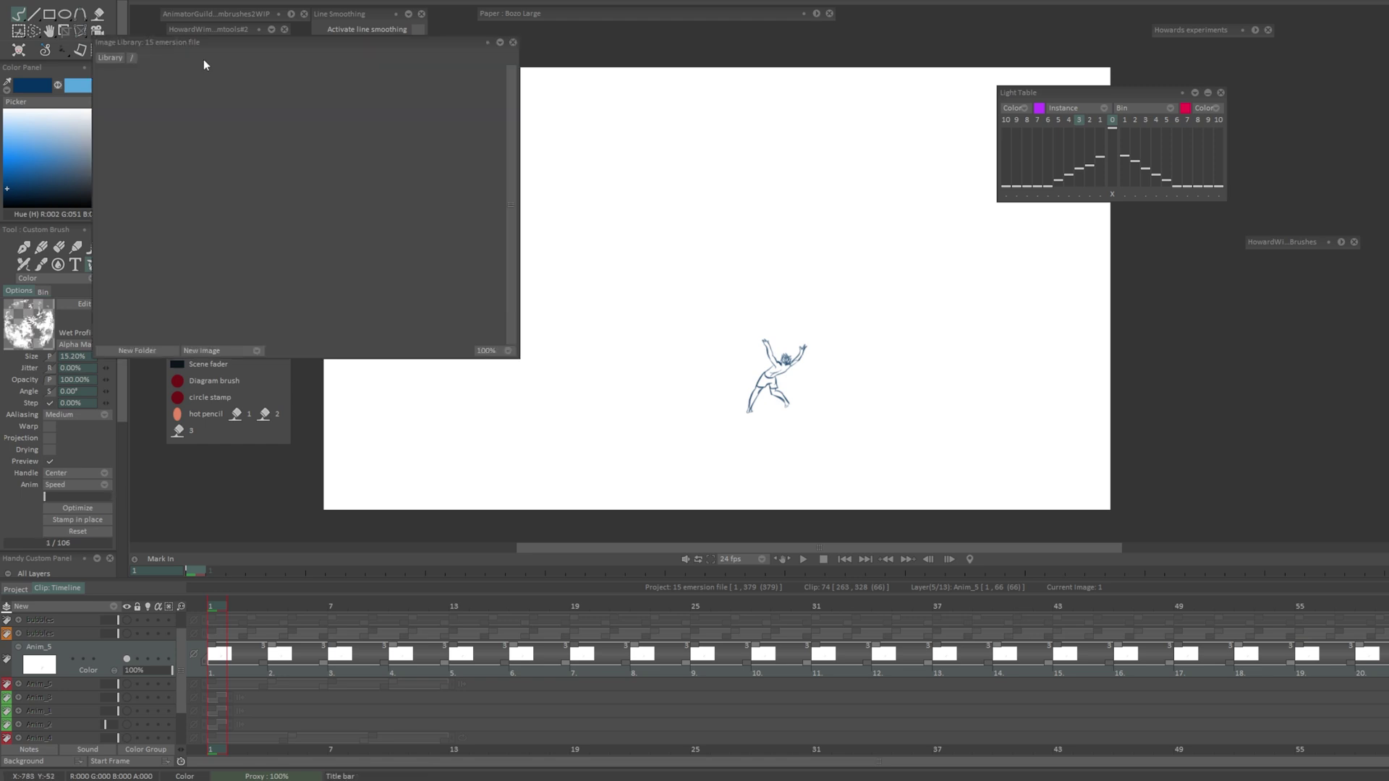
click(97, 49)
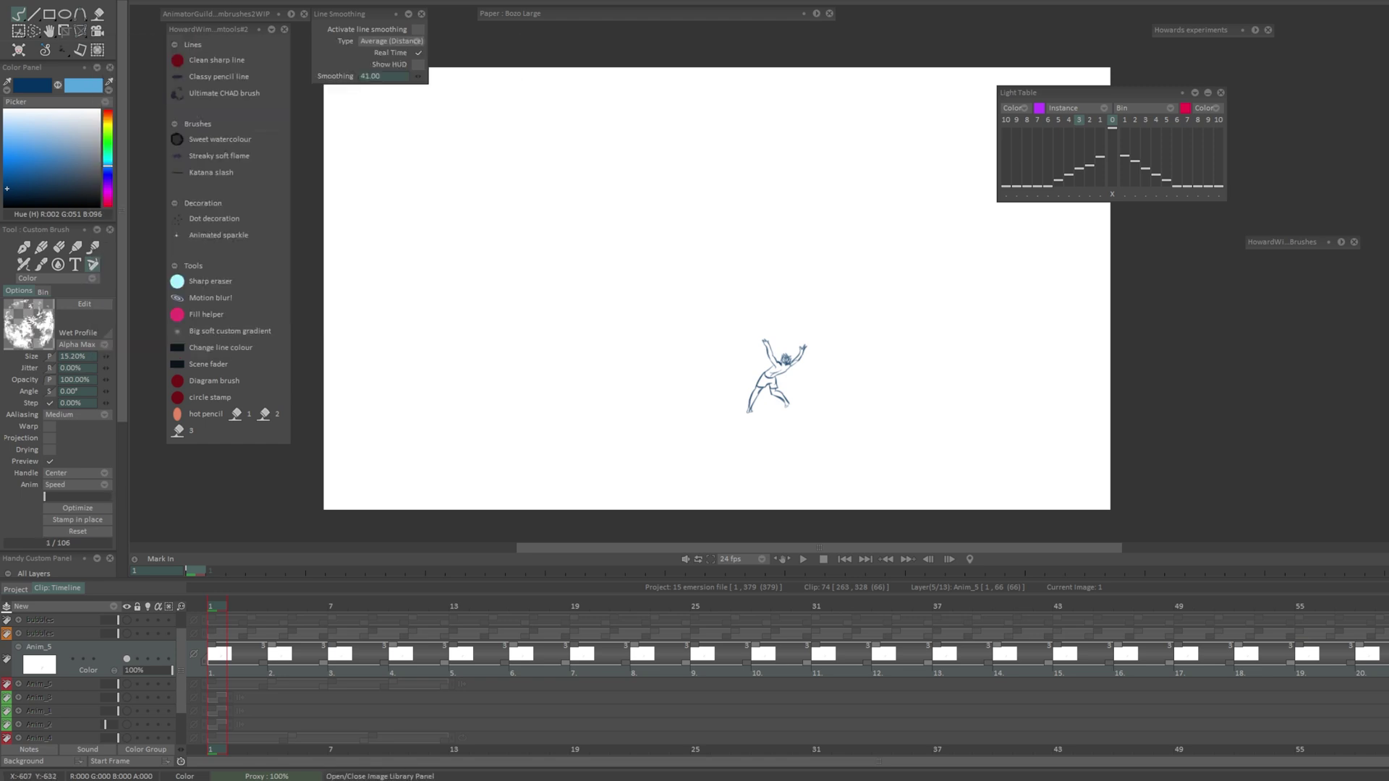
click(96, 49)
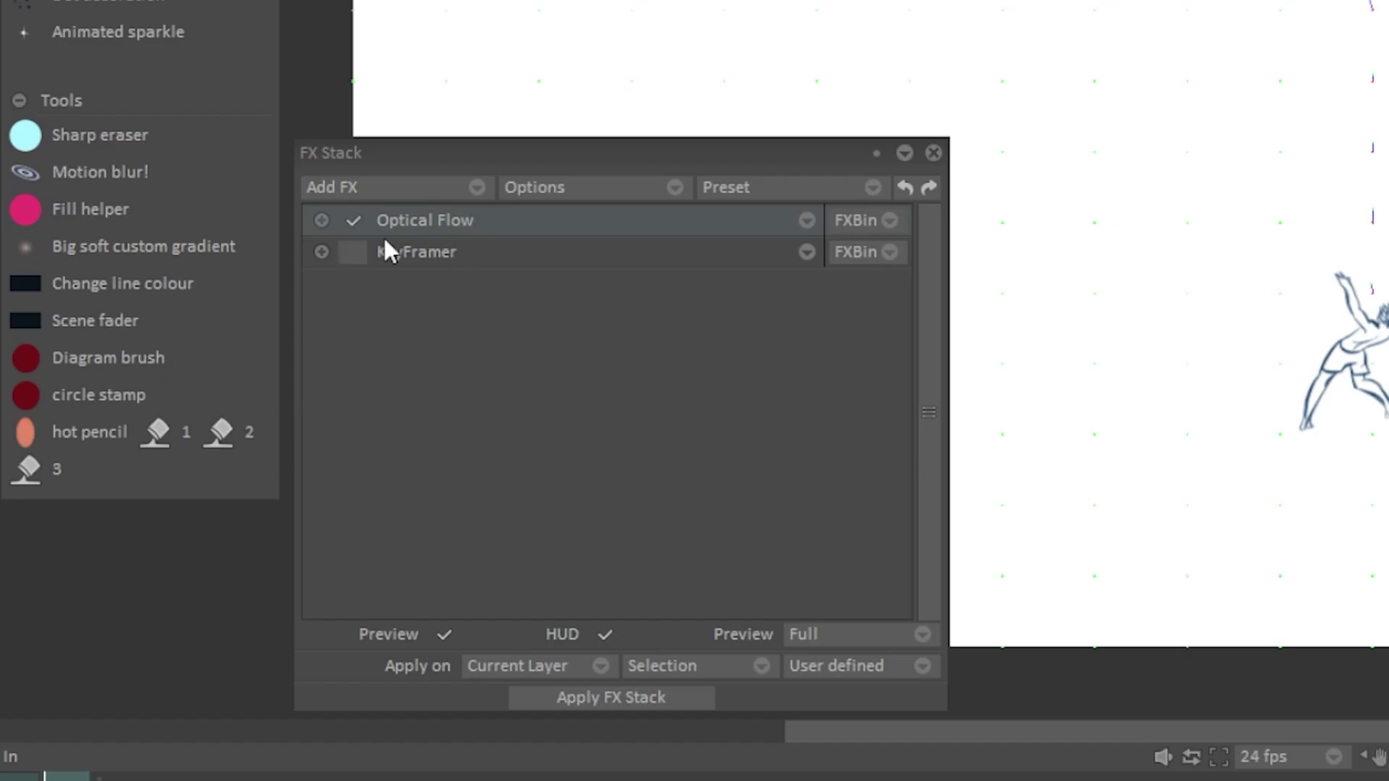
click(353, 220)
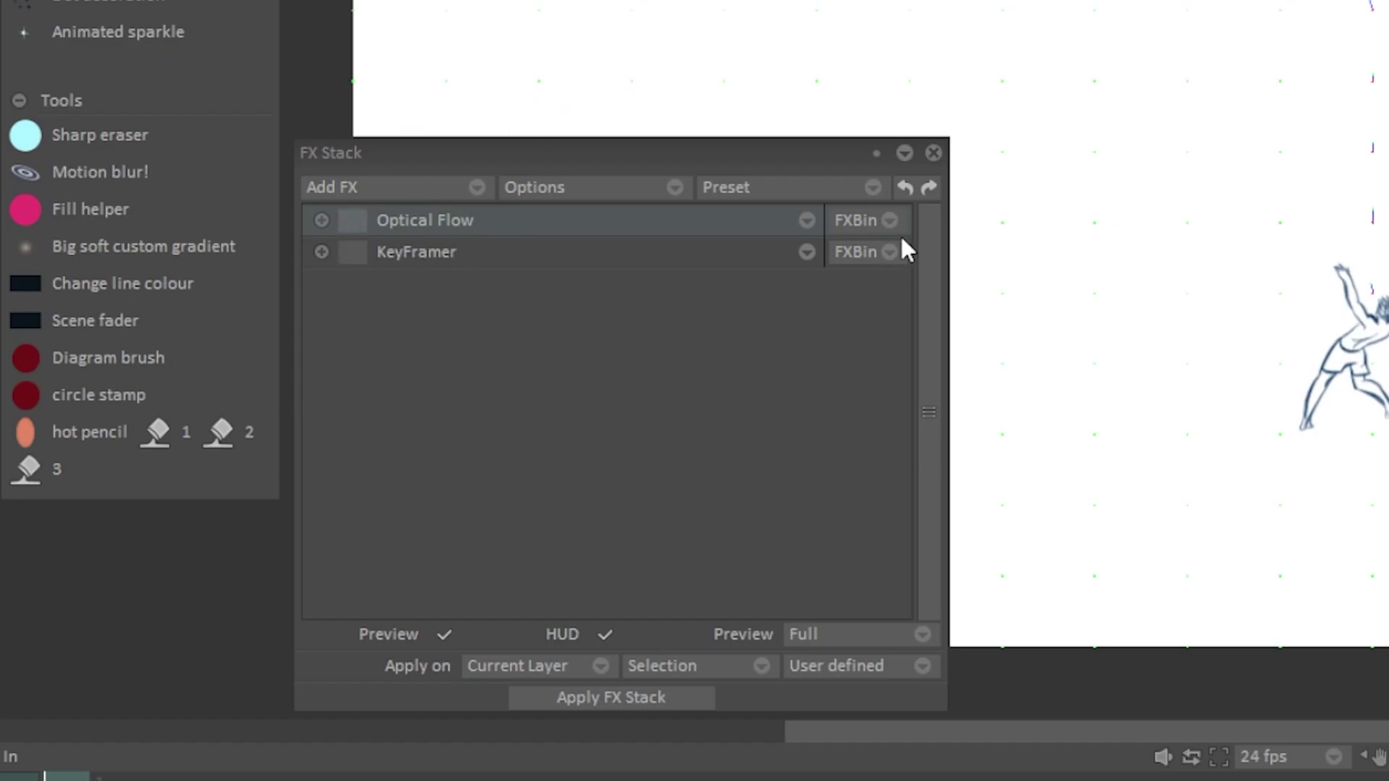
click(855, 220)
click(902, 411)
click(856, 220)
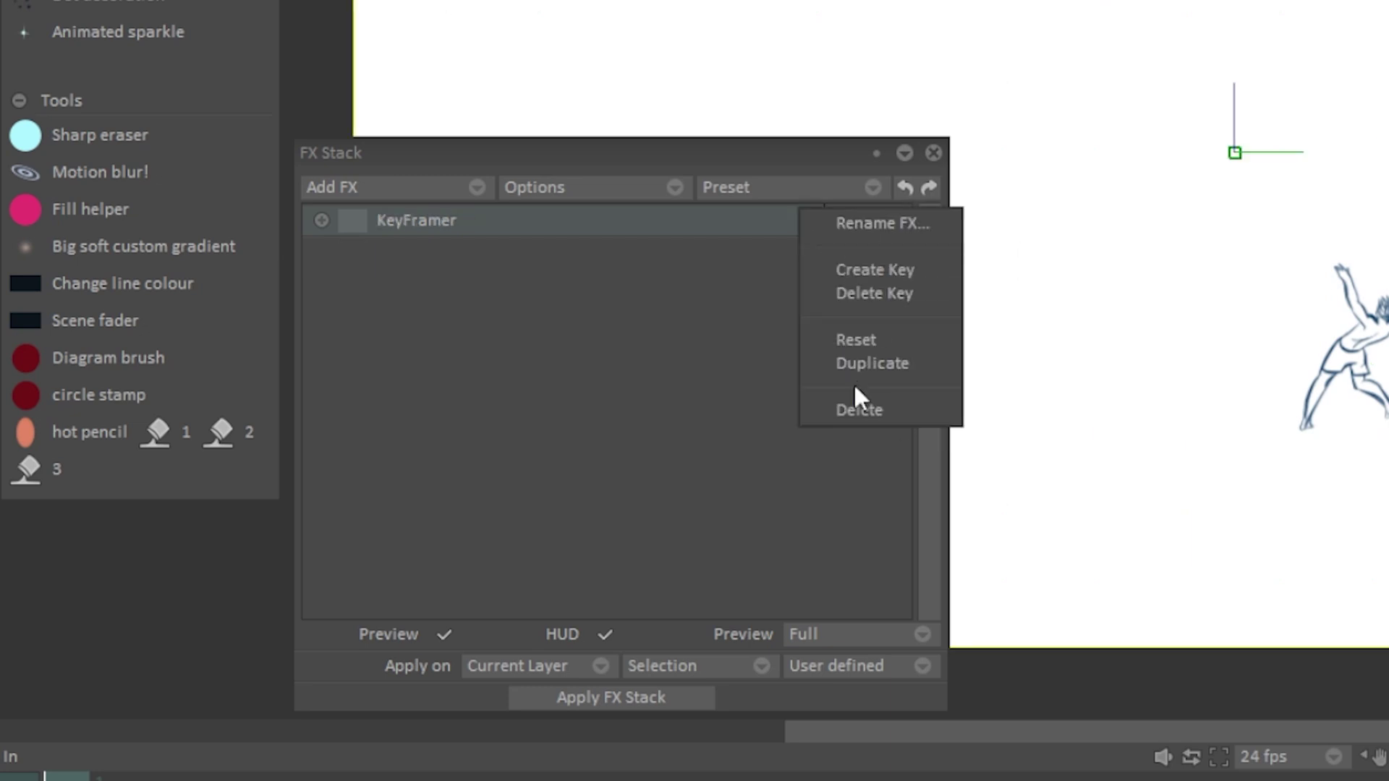
click(861, 408)
Add the Optical Flow distortion effect to the empty FX Stack, with the panel placed beside the figure
drag(796, 153, 1061, 99)
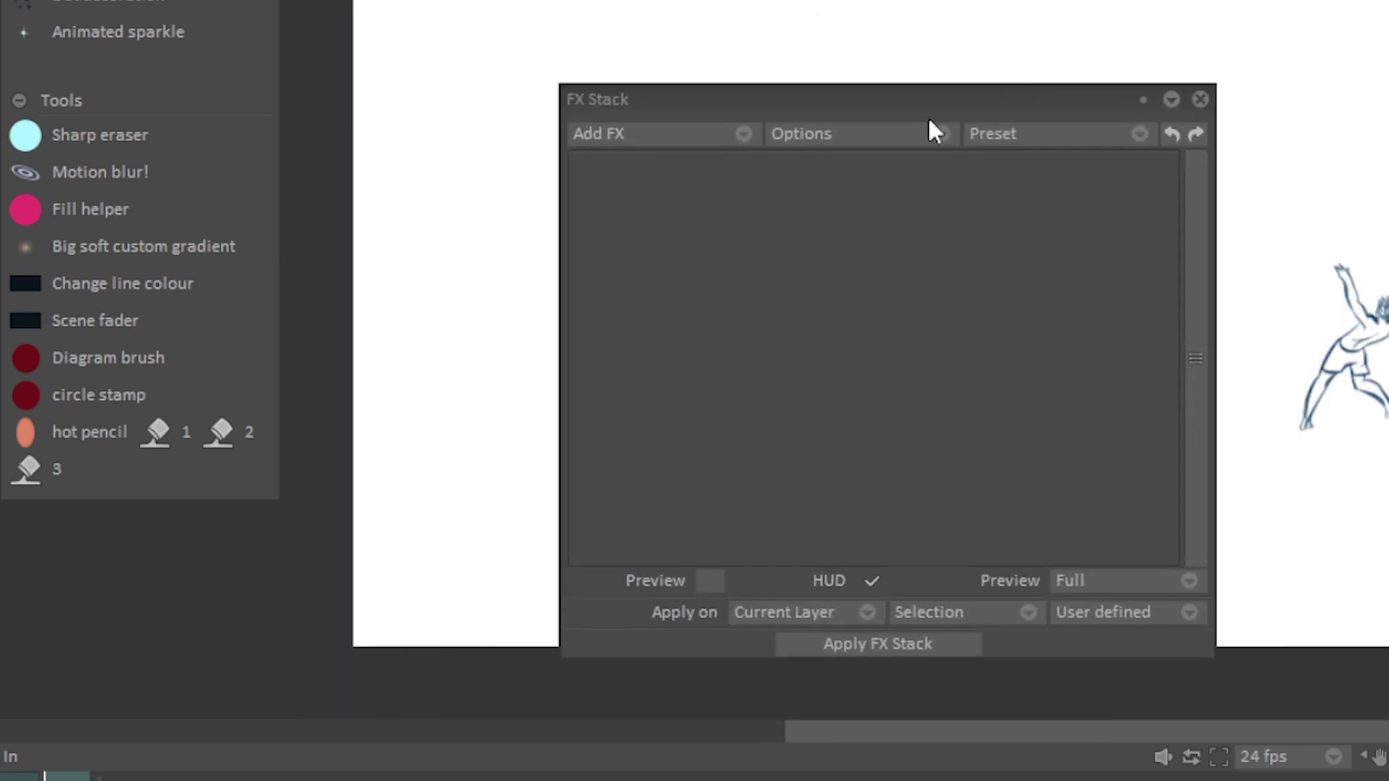
drag(930, 120, 1388, 116)
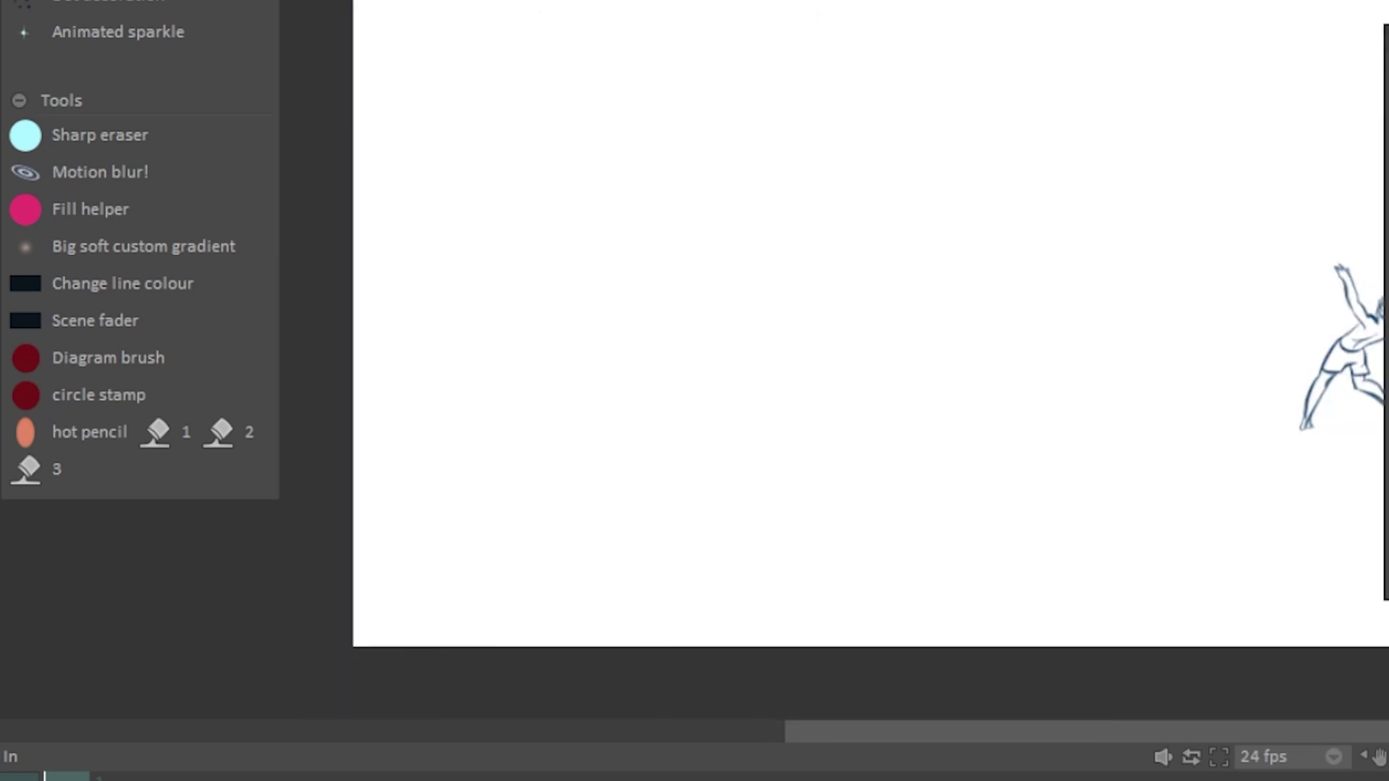
drag(1385, 45, 692, 54)
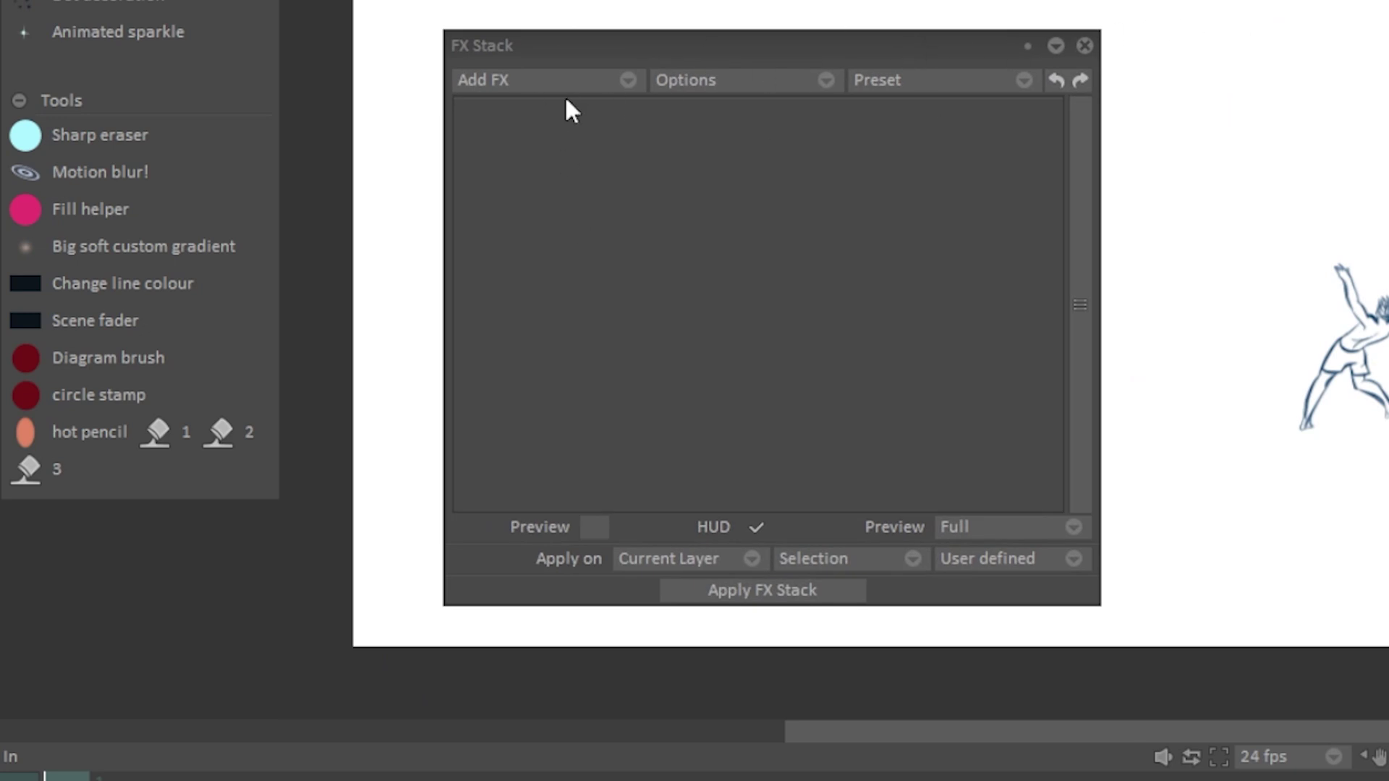
click(592, 81)
mouse_move(659, 94)
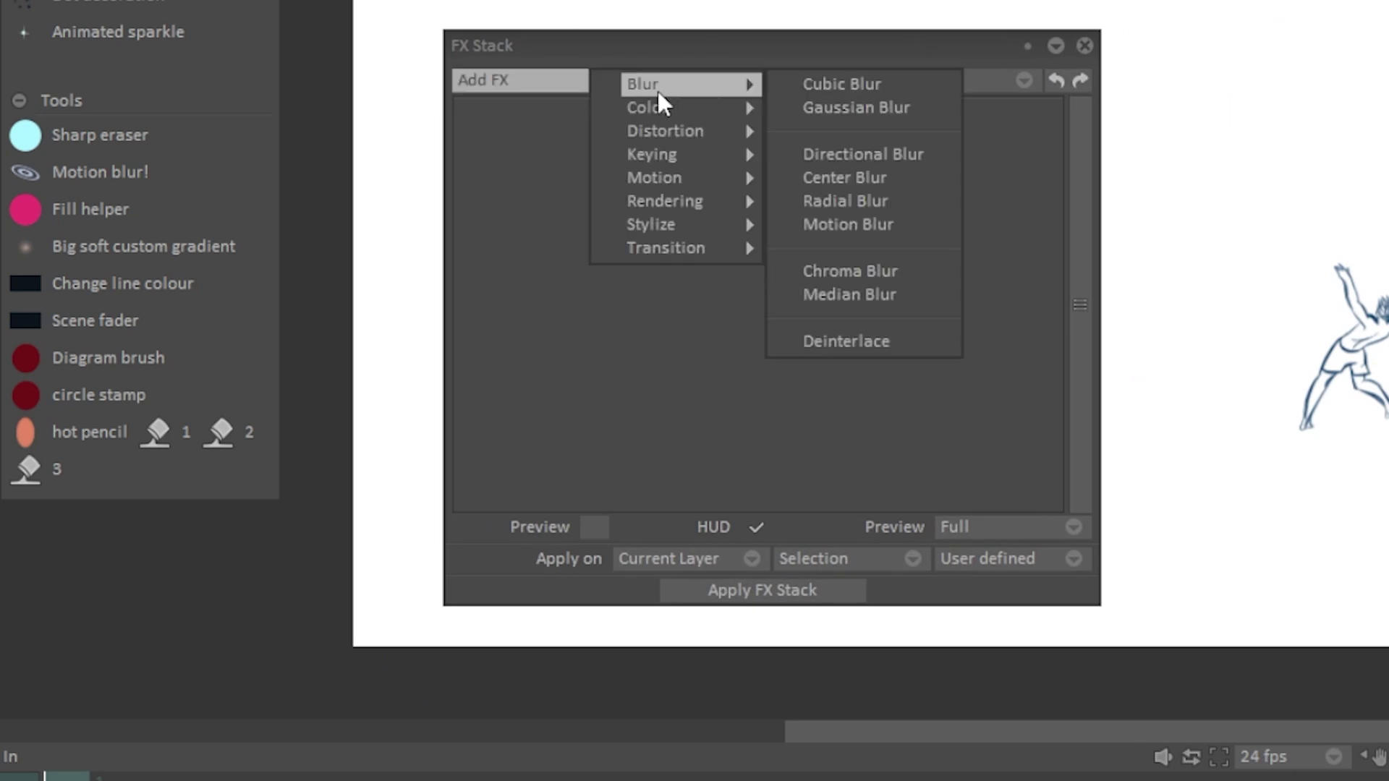
mouse_move(682, 186)
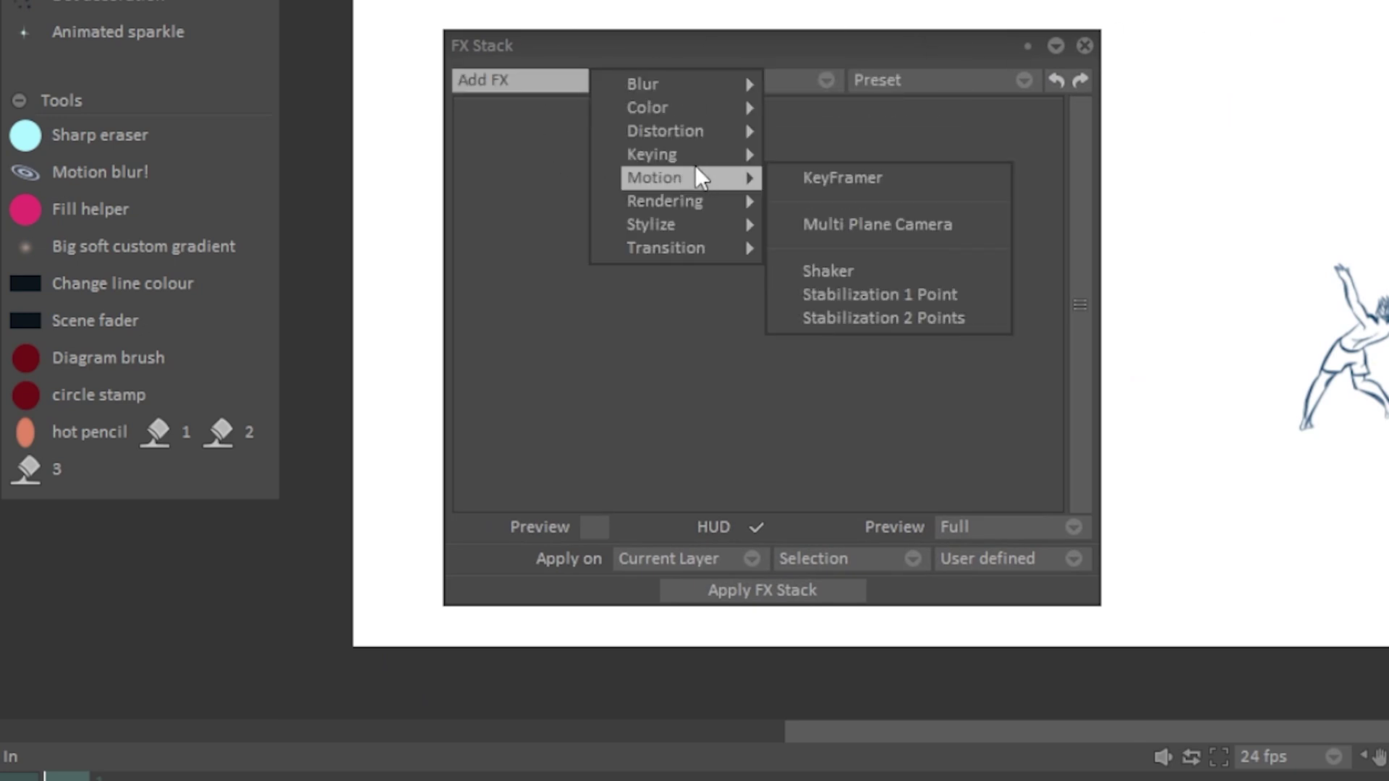
mouse_move(709, 138)
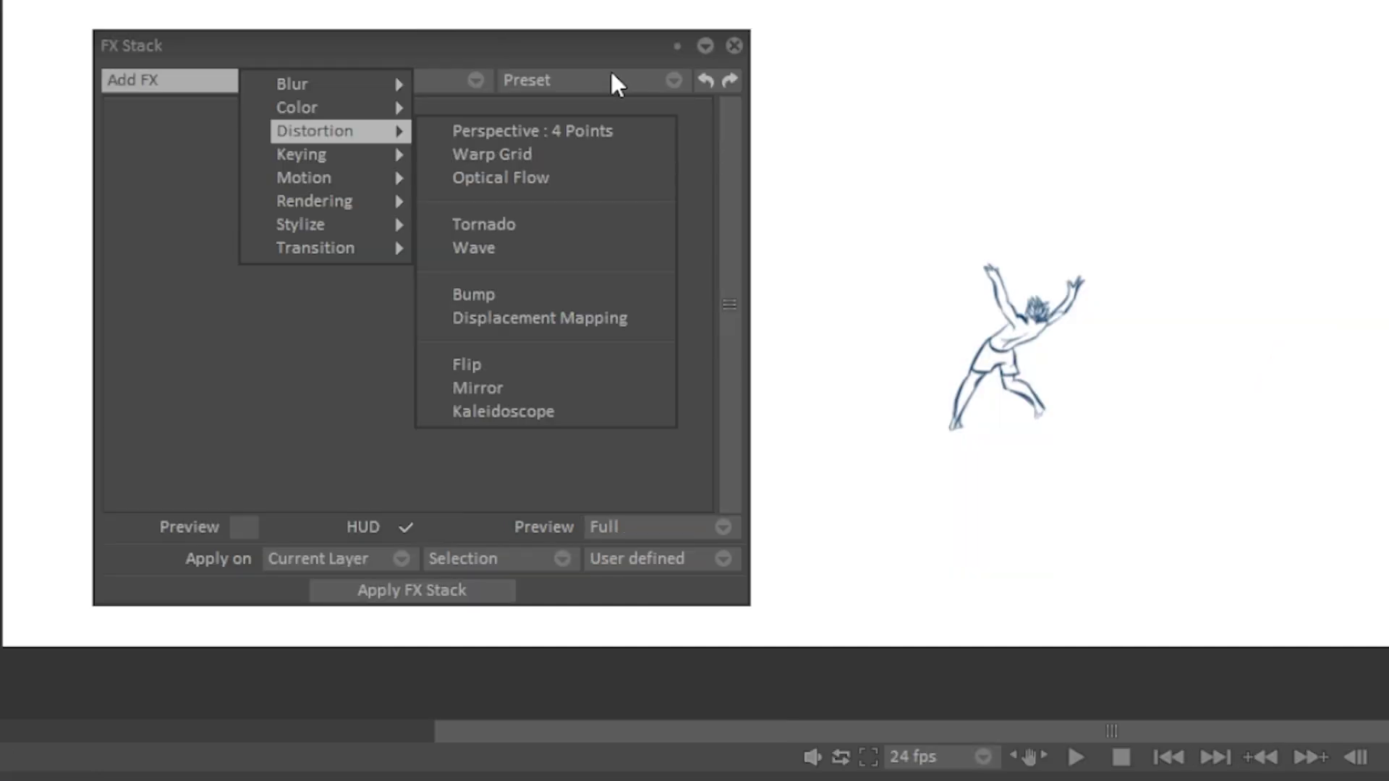
click(544, 52)
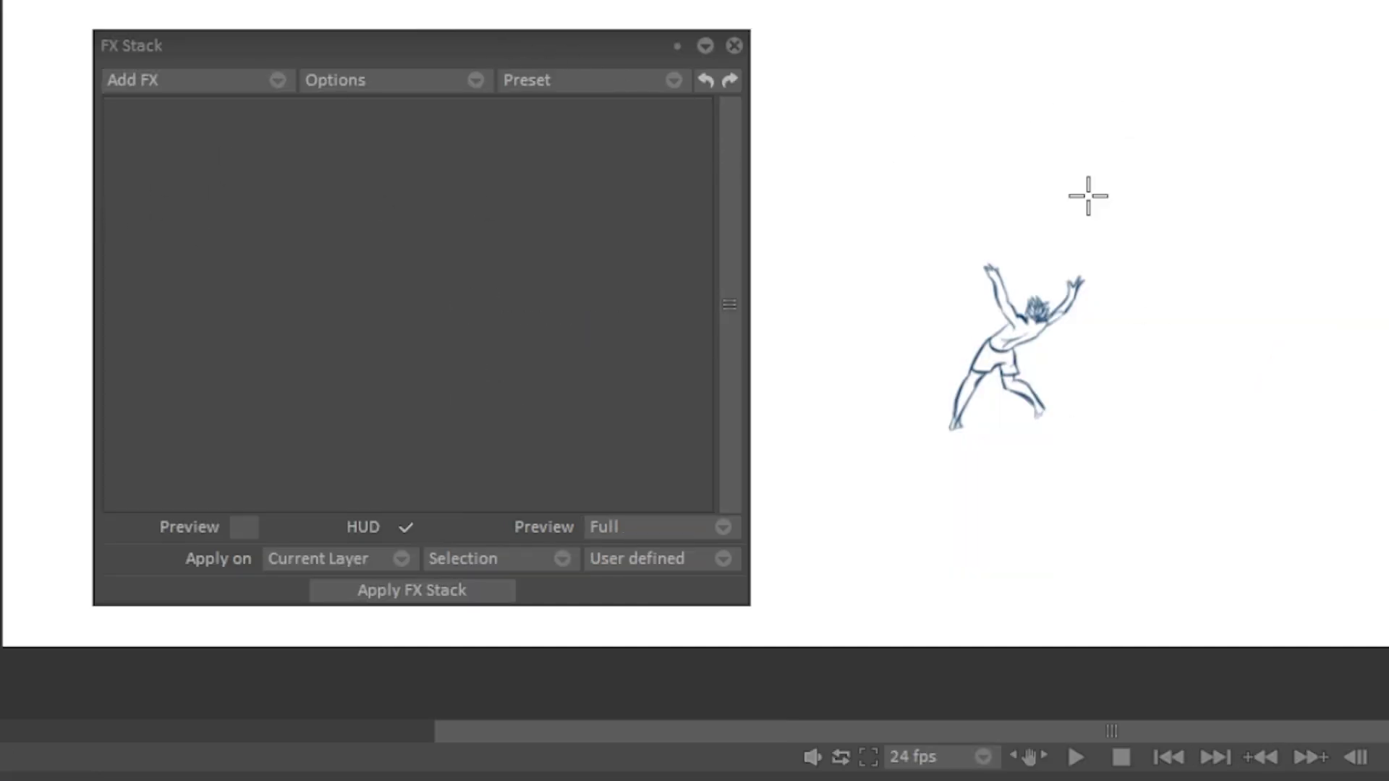
click(232, 89)
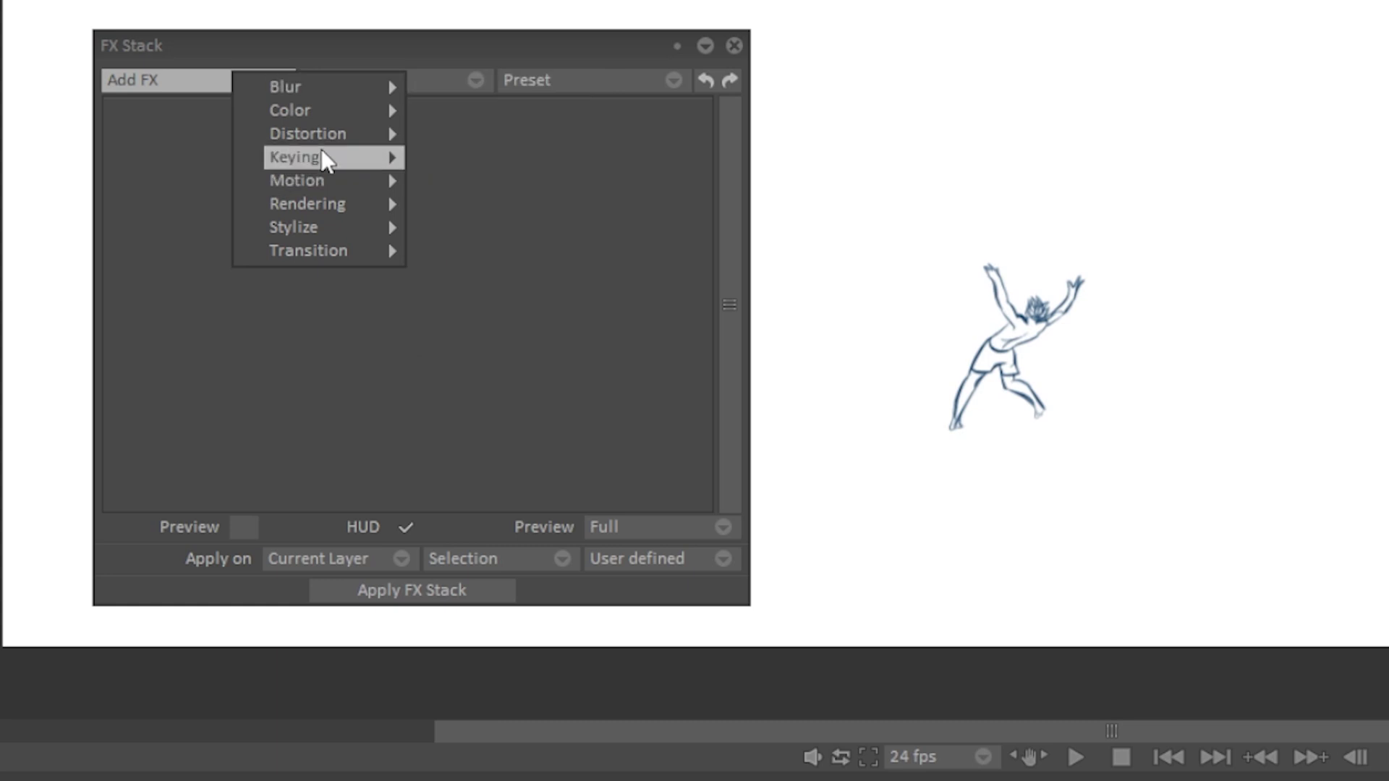
mouse_move(335, 137)
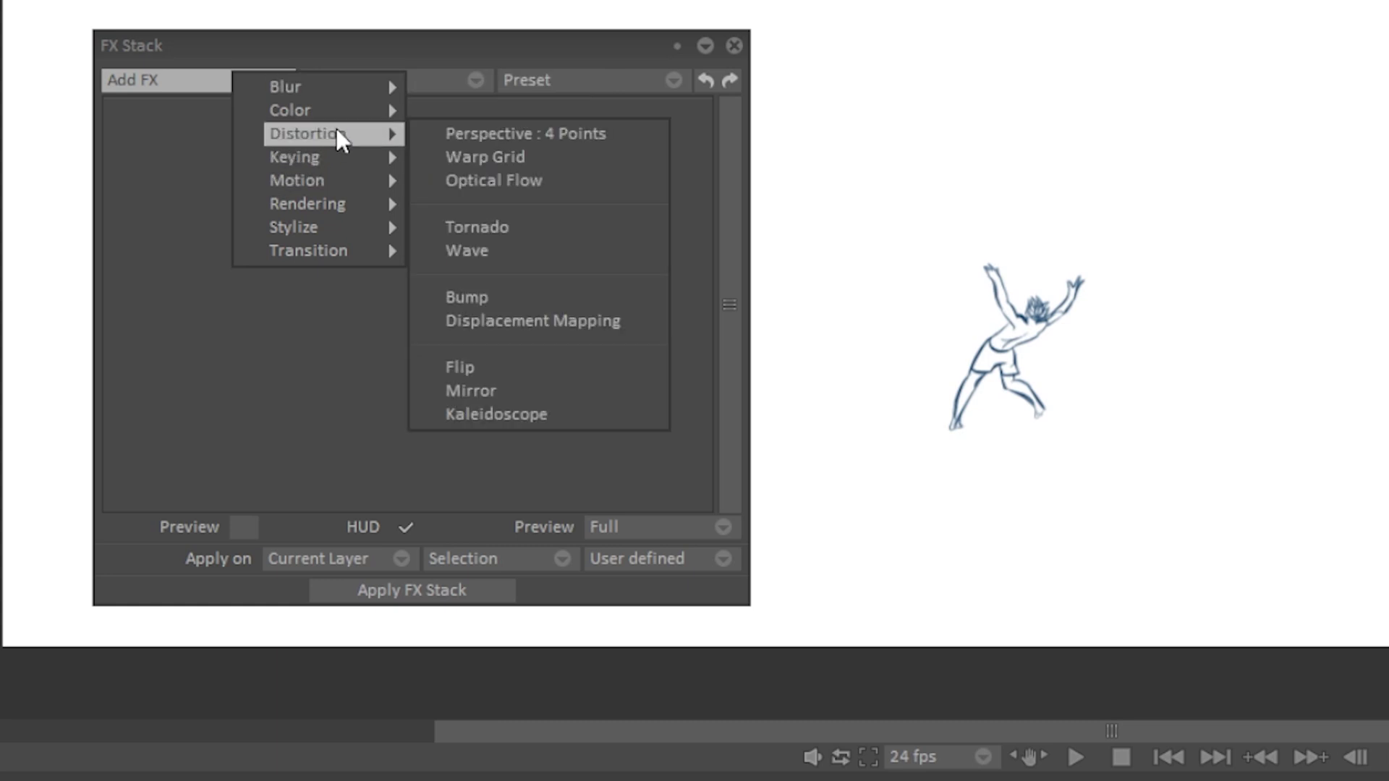
click(593, 185)
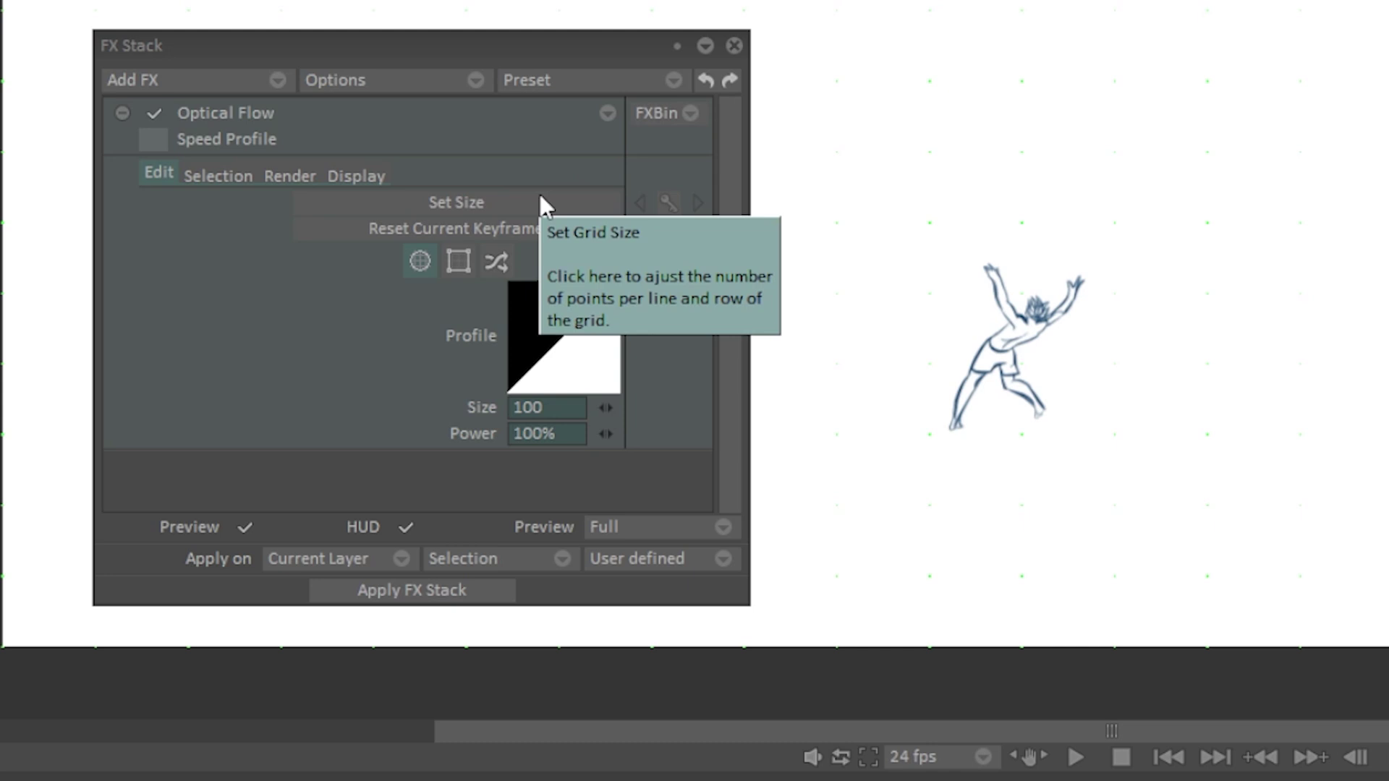
Push the Optical Flow grid points around the raised arms, head and bent leg to shift the figure's pose, using size 100 and 100% power
drag(202, 694, 204, 694)
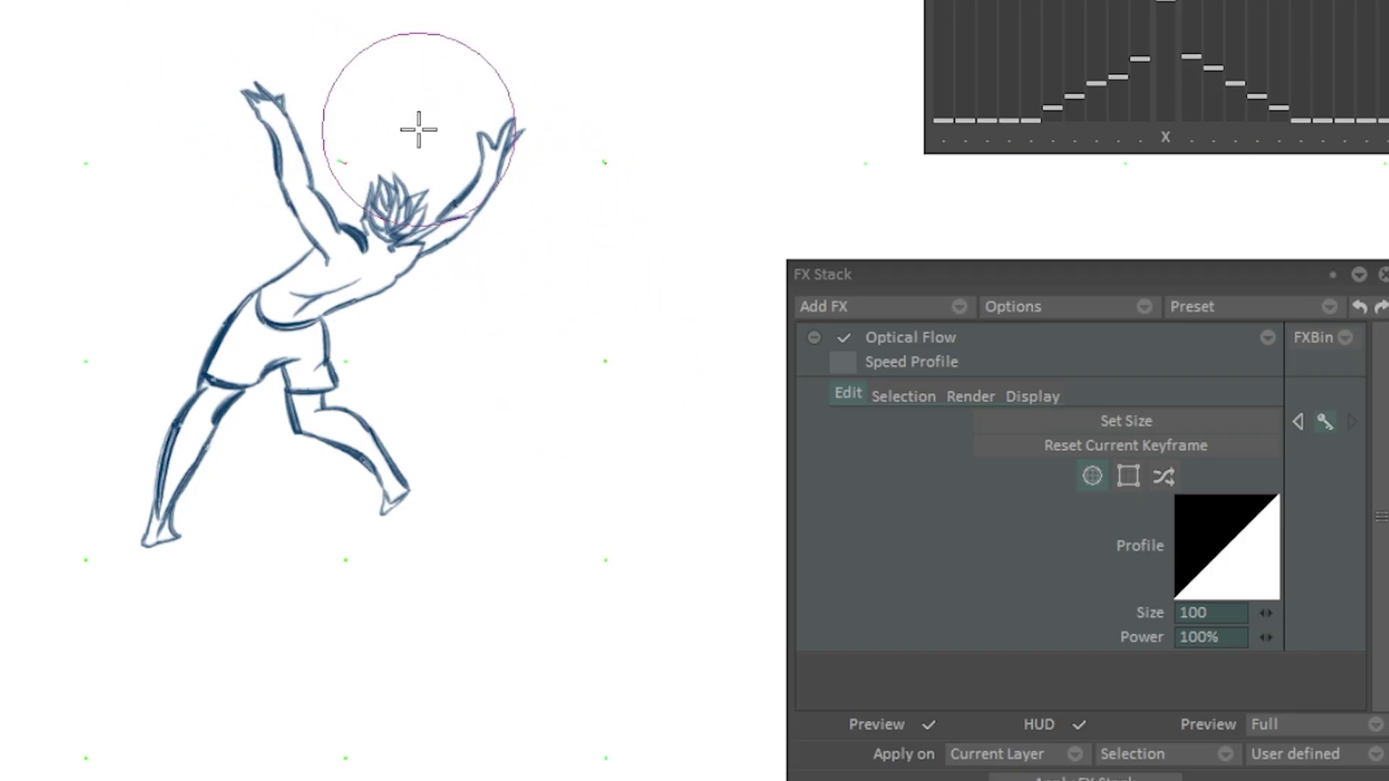
drag(189, 15, 541, 439)
drag(584, 237, 601, 497)
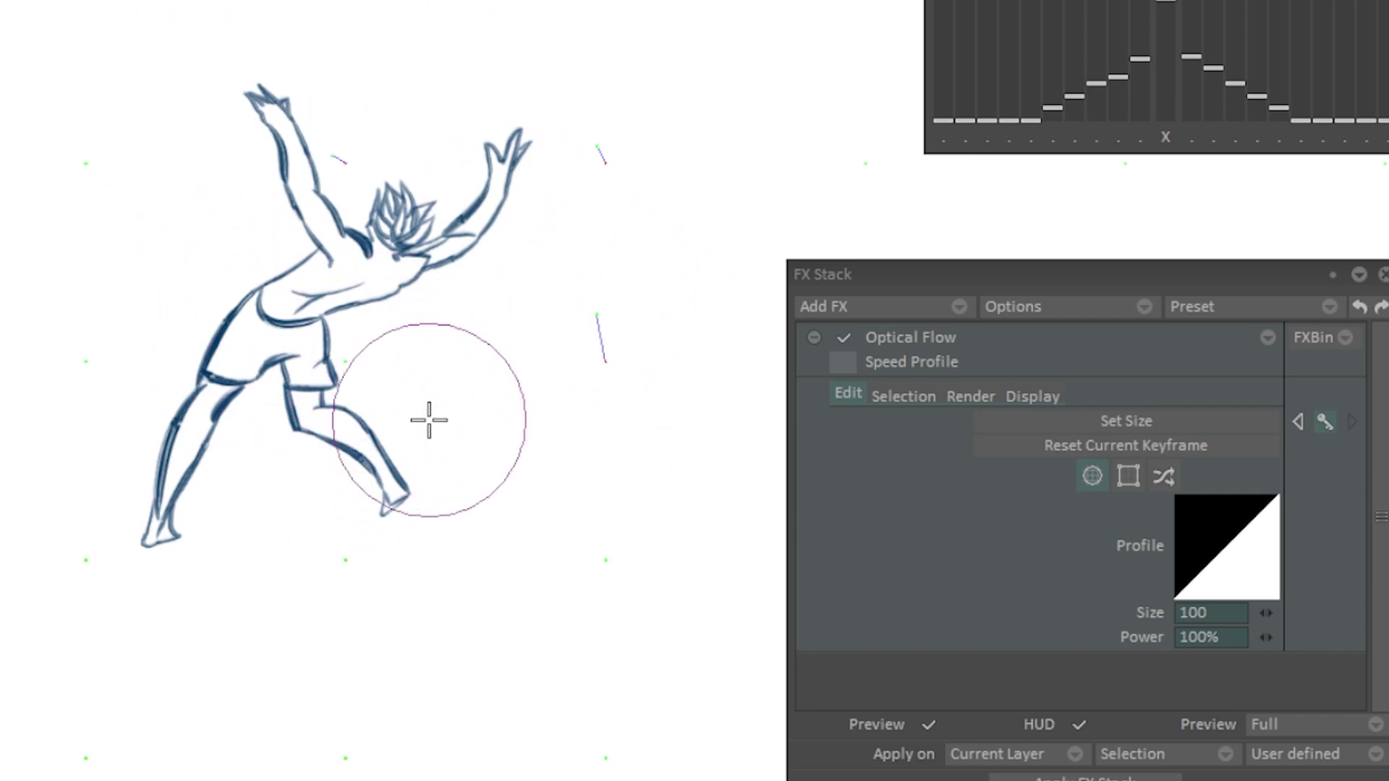
drag(391, 366, 344, 367)
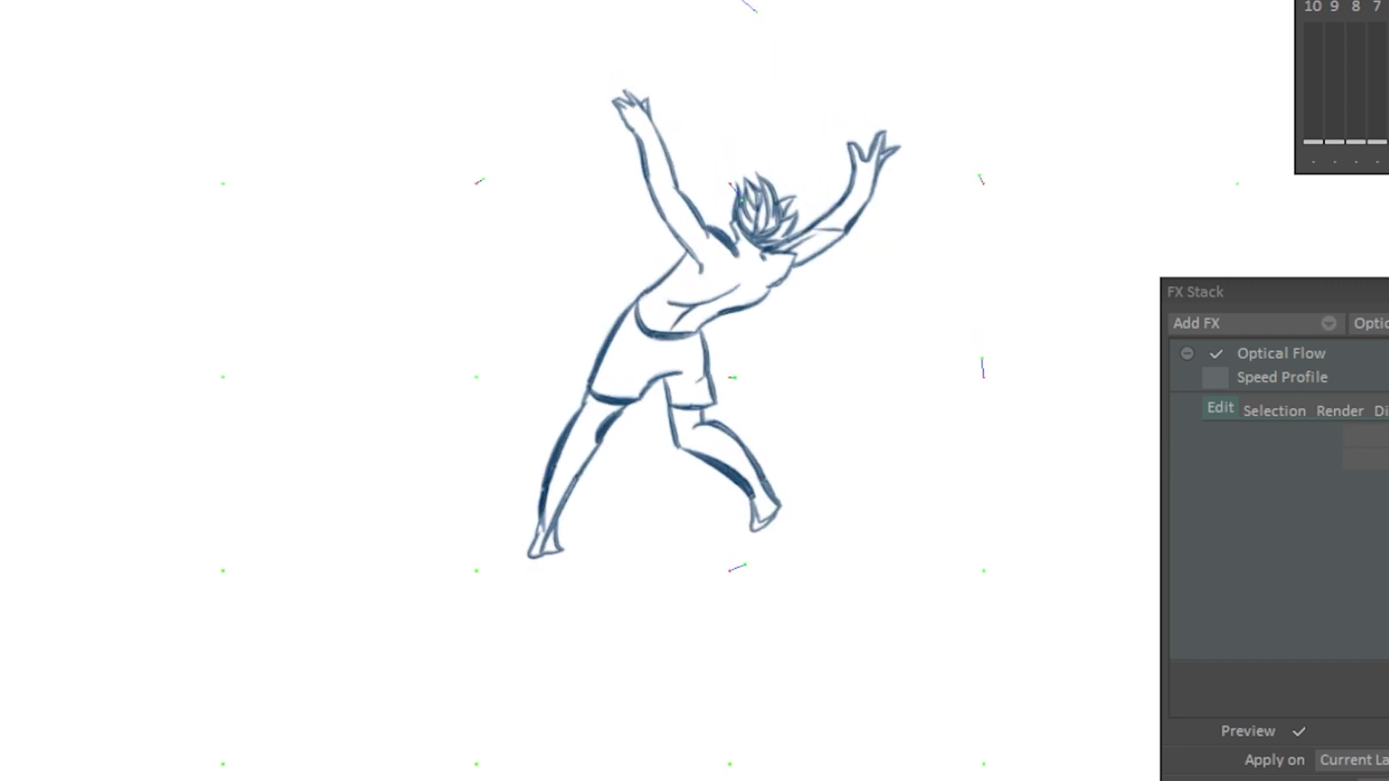
Select all the frames of the Anim_5 layer and move the playhead to frame 4 and back to frame 1
key(period)
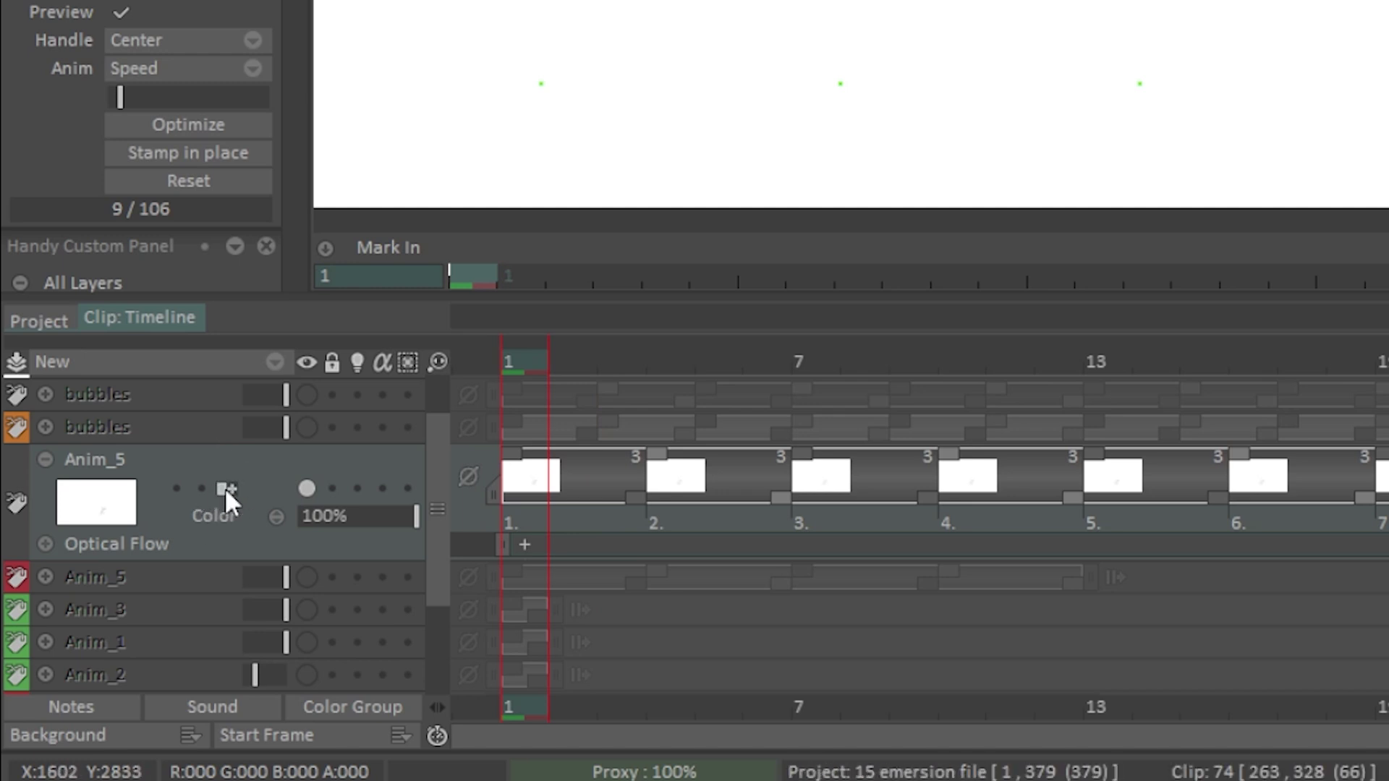
click(525, 515)
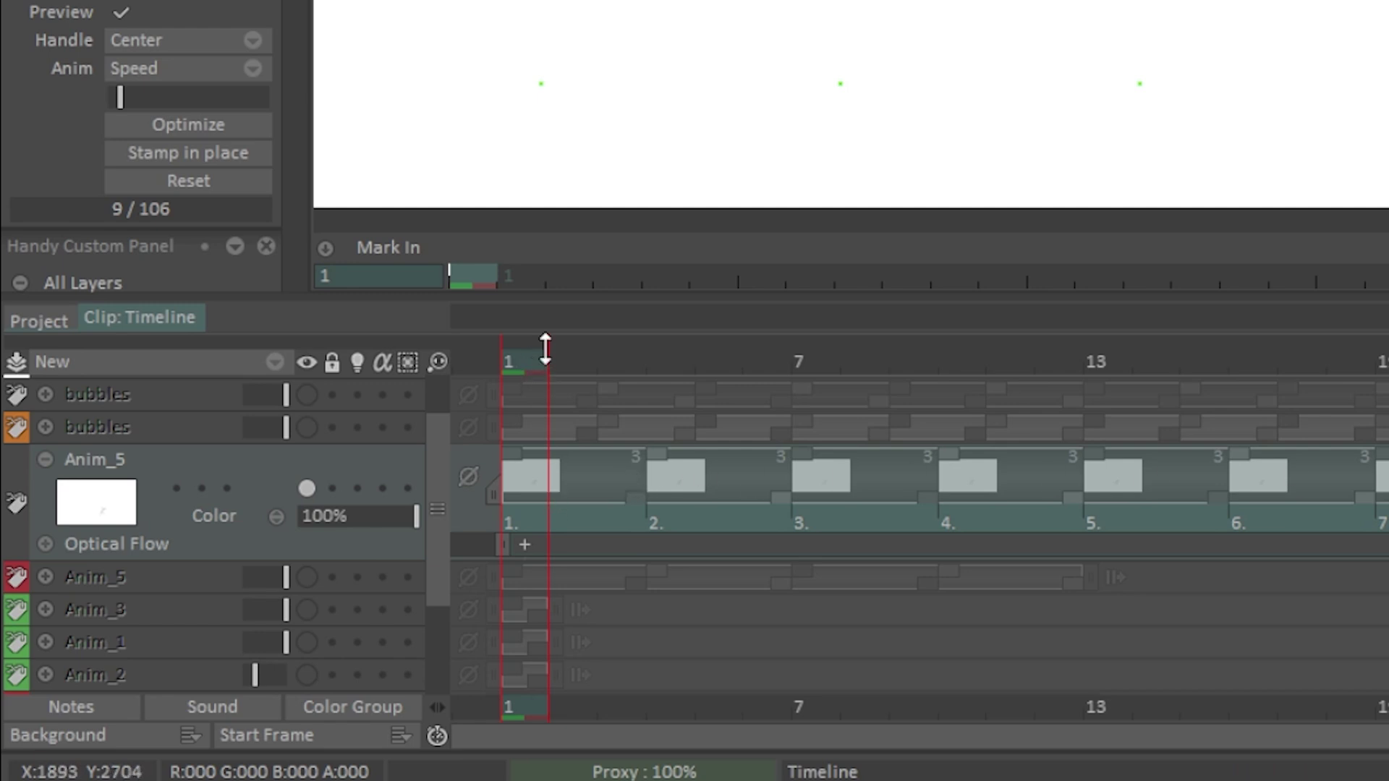
drag(543, 353, 691, 354)
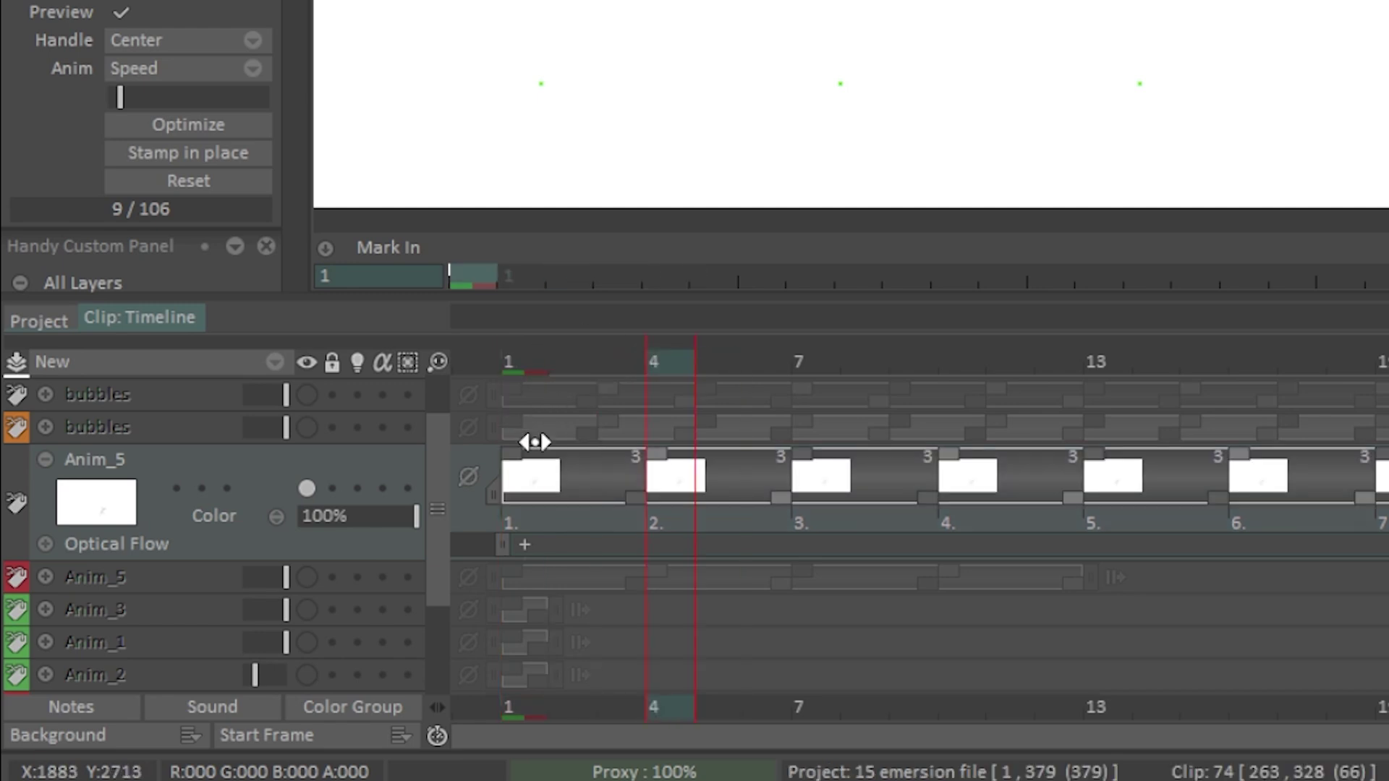
drag(534, 442, 549, 515)
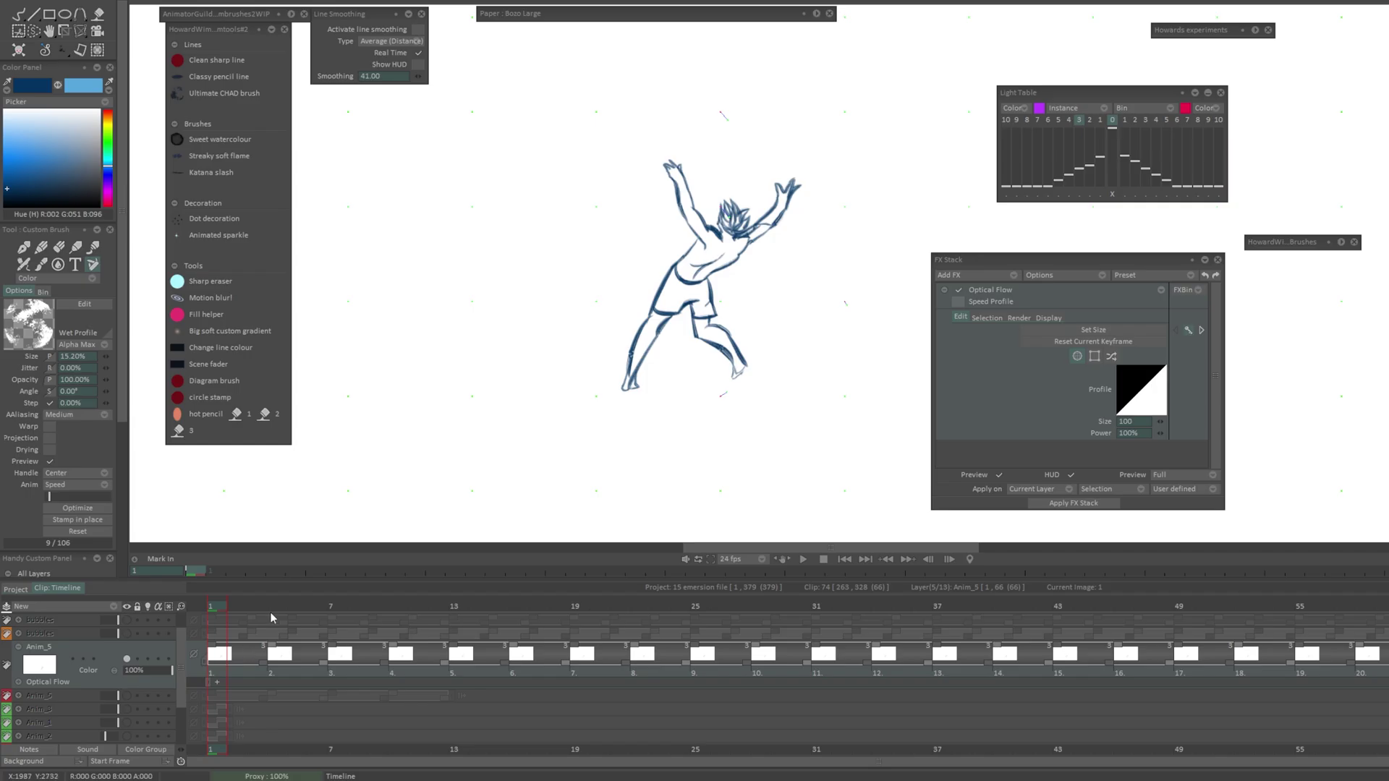
mouse_move(229, 607)
mouse_down()
mouse_move(1360, 557)
mouse_move(544, 593)
mouse_move(251, 666)
mouse_move(216, 735)
mouse_up()
click(1184, 291)
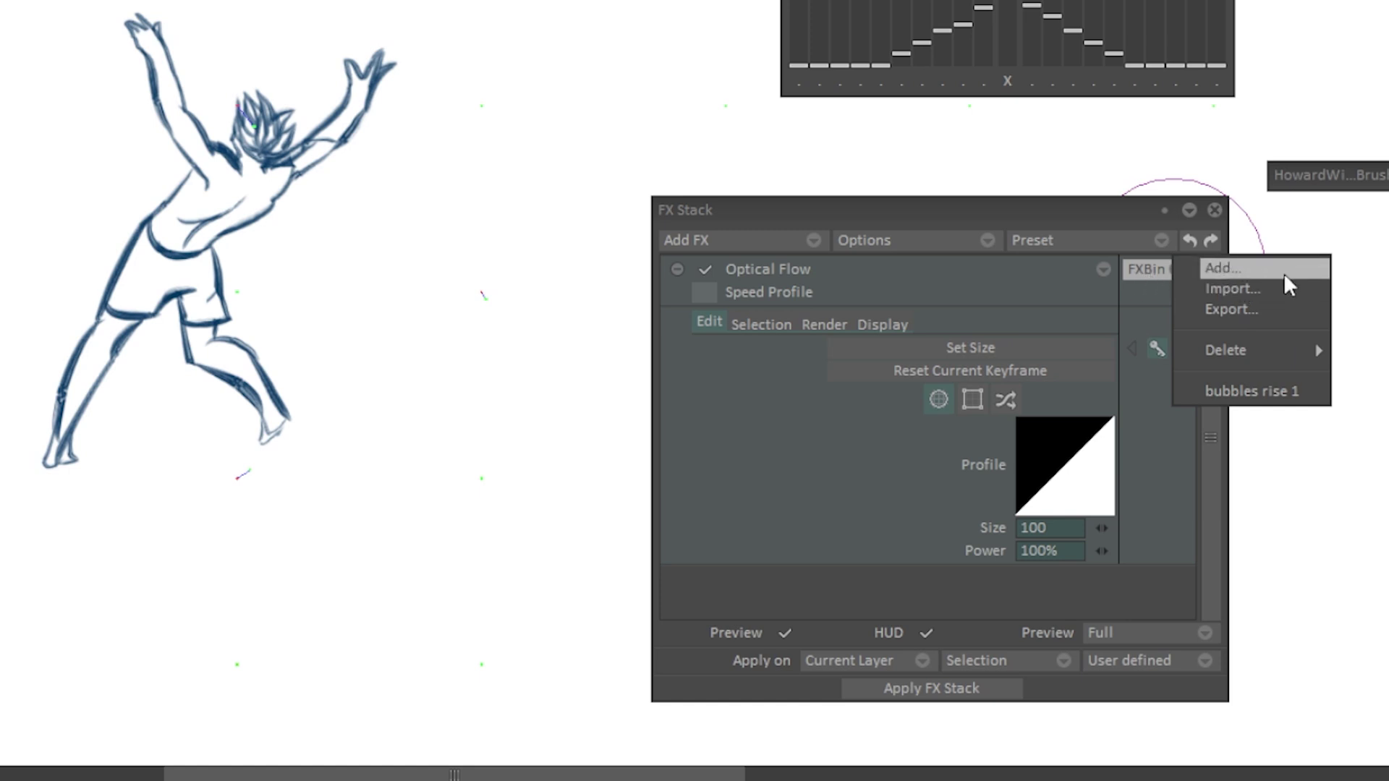
click(1244, 268)
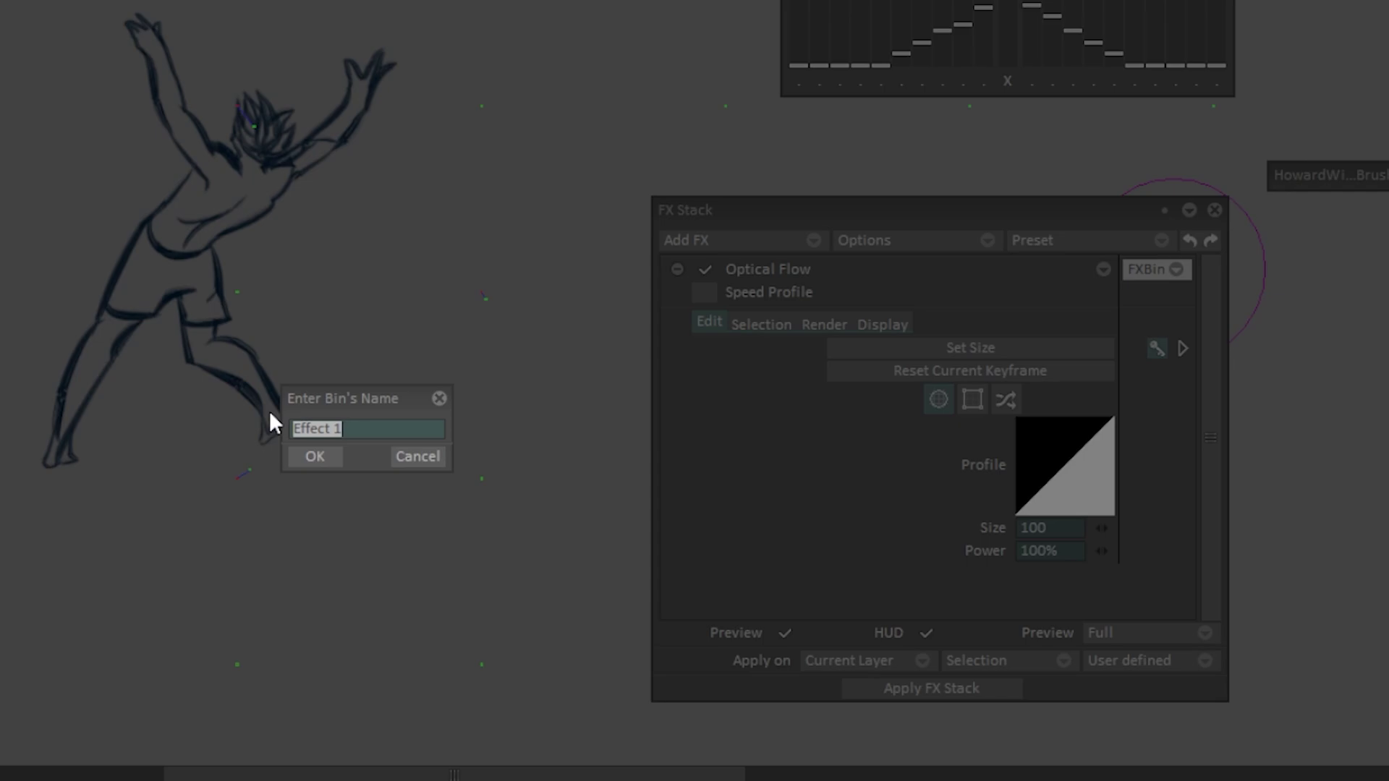
key(Escape)
click(1177, 274)
click(1129, 298)
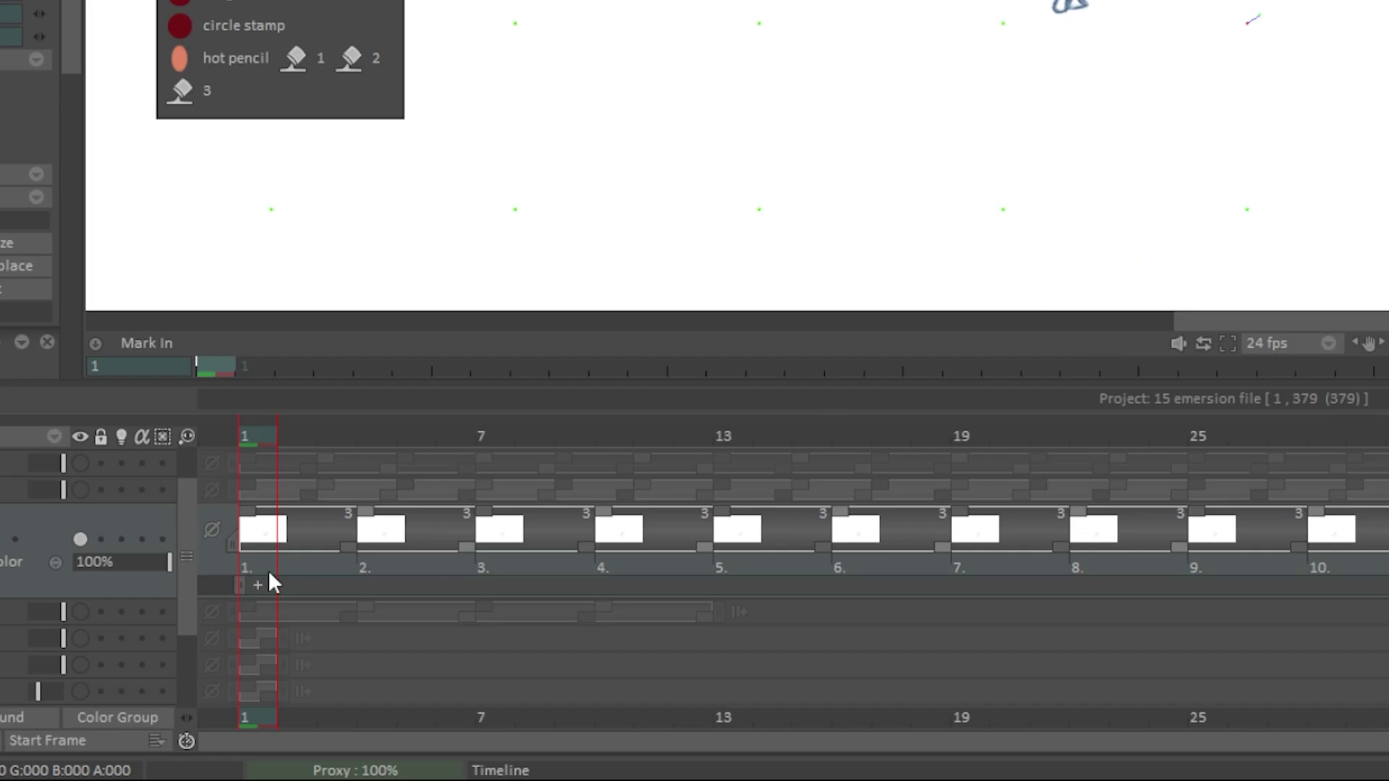
Select all the Anim_5 frames and apply the Optical Flow FX stack to the selection on the current layer
click(272, 572)
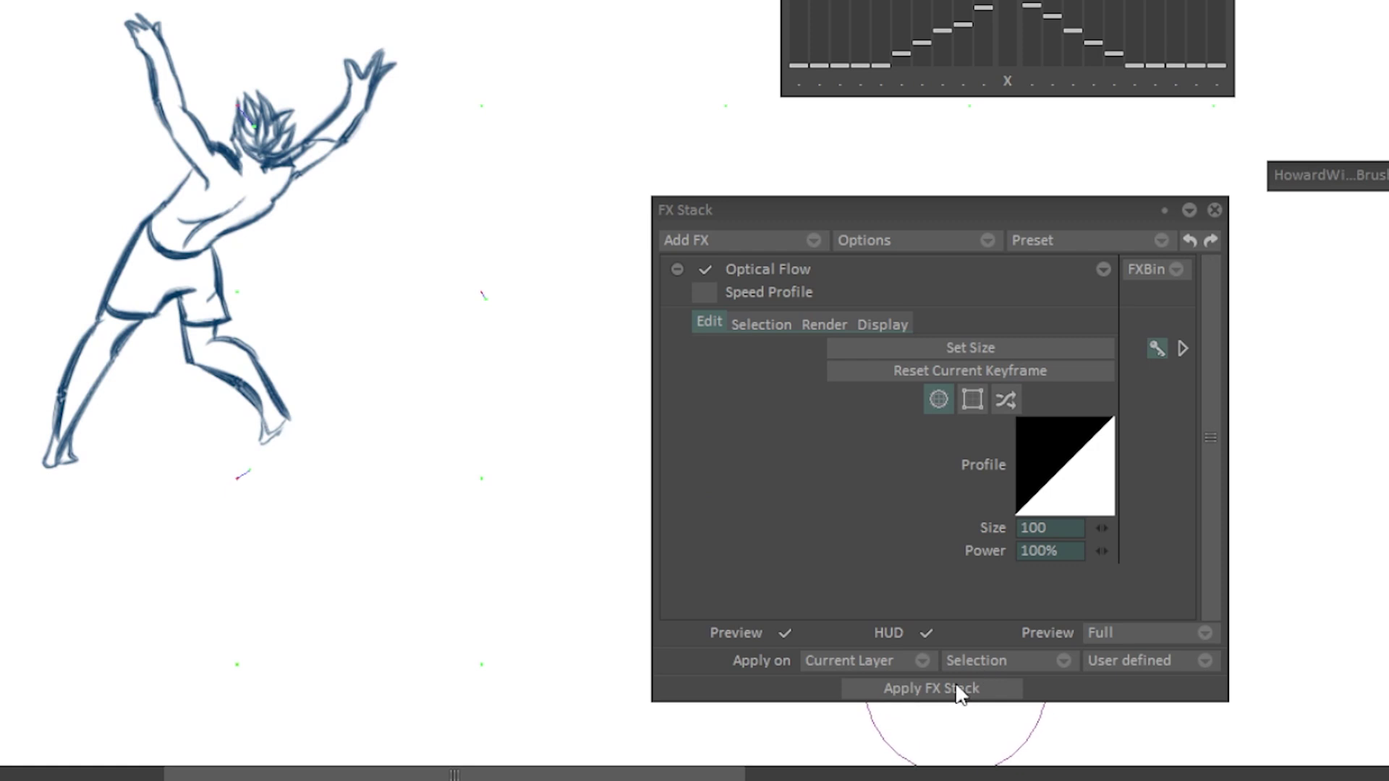
click(954, 689)
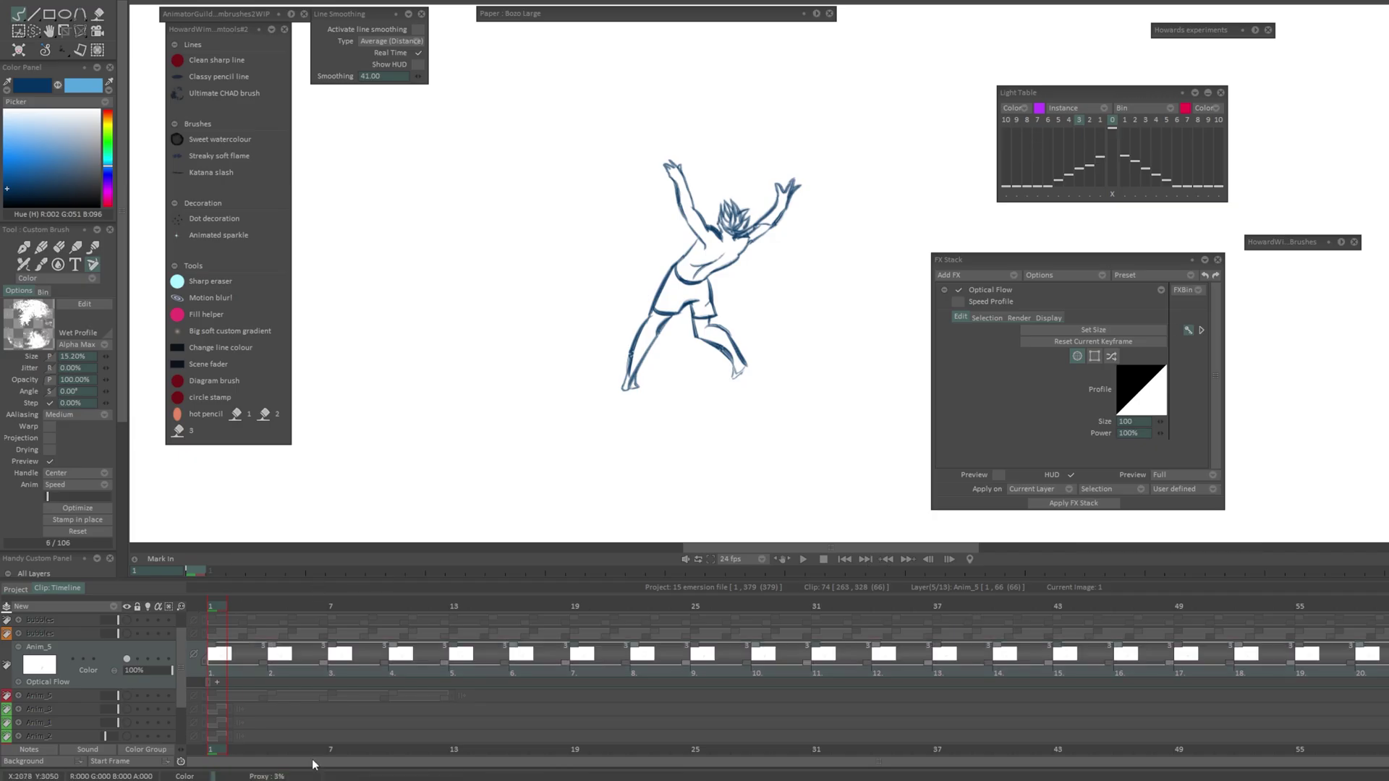
Flip through the rendered Anim_5 frames to check how the figure's pose drifts during the moving hold
scroll(875, 400, down, 3)
drag(834, 326, 888, 419)
key(b)
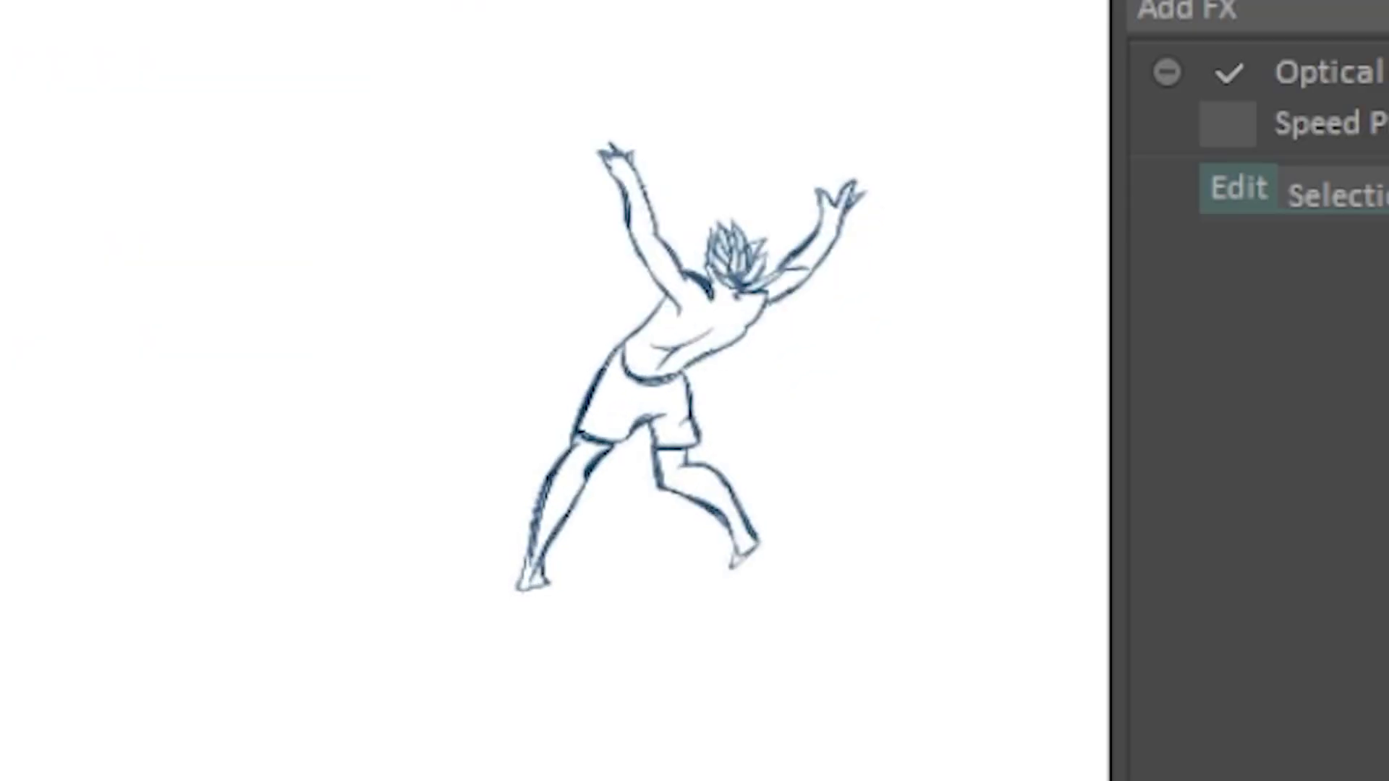
key(b)
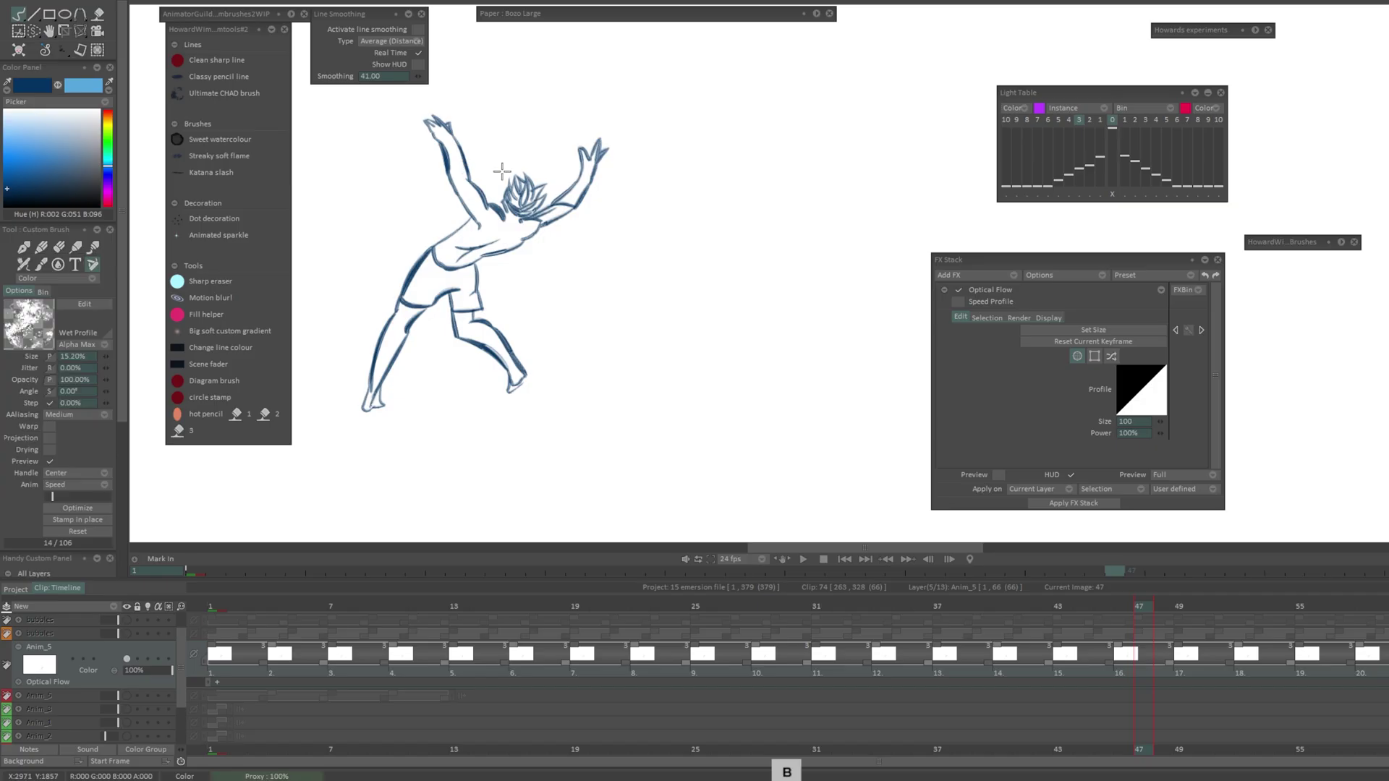
key(b)
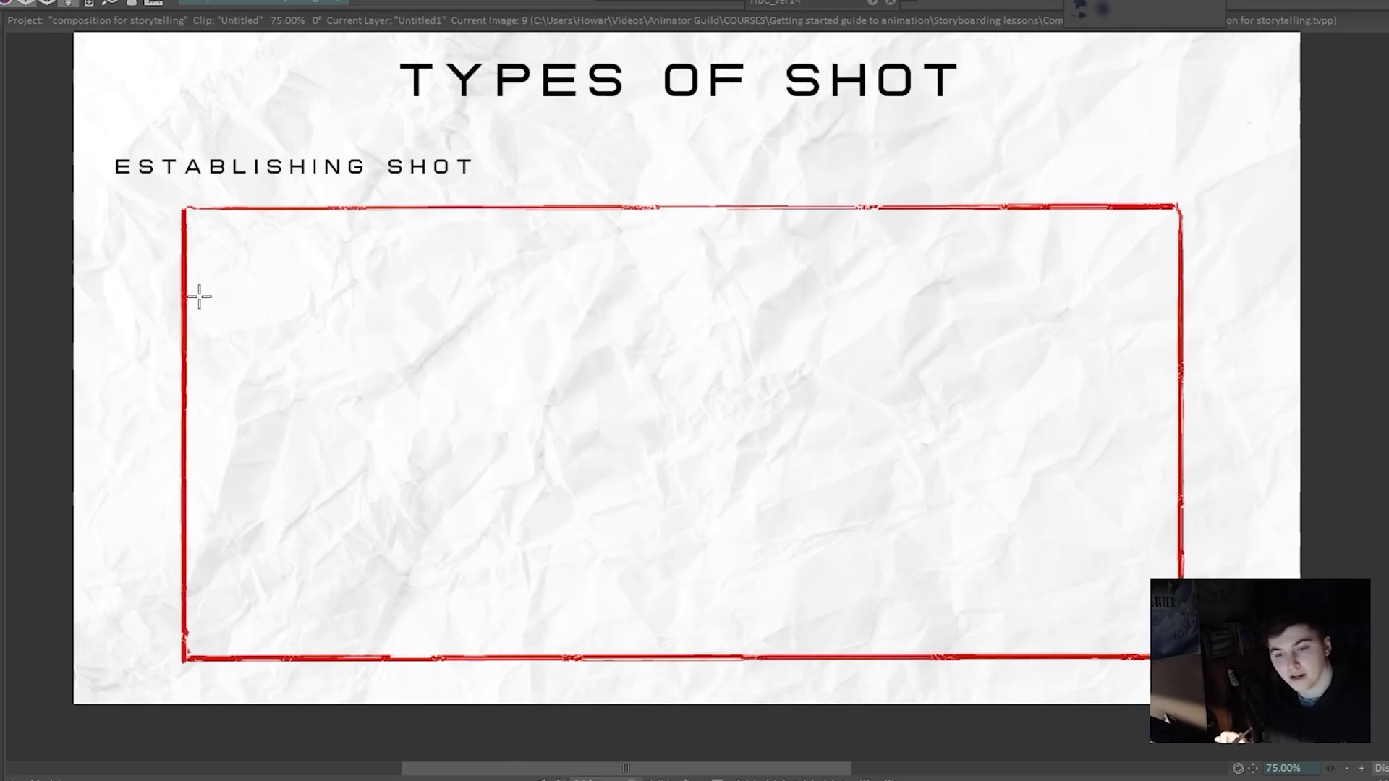
mouse_move(193, 295)
mouse_down()
mouse_move(497, 450)
mouse_move(972, 322)
mouse_move(521, 405)
mouse_move(506, 393)
mouse_move(536, 301)
mouse_up()
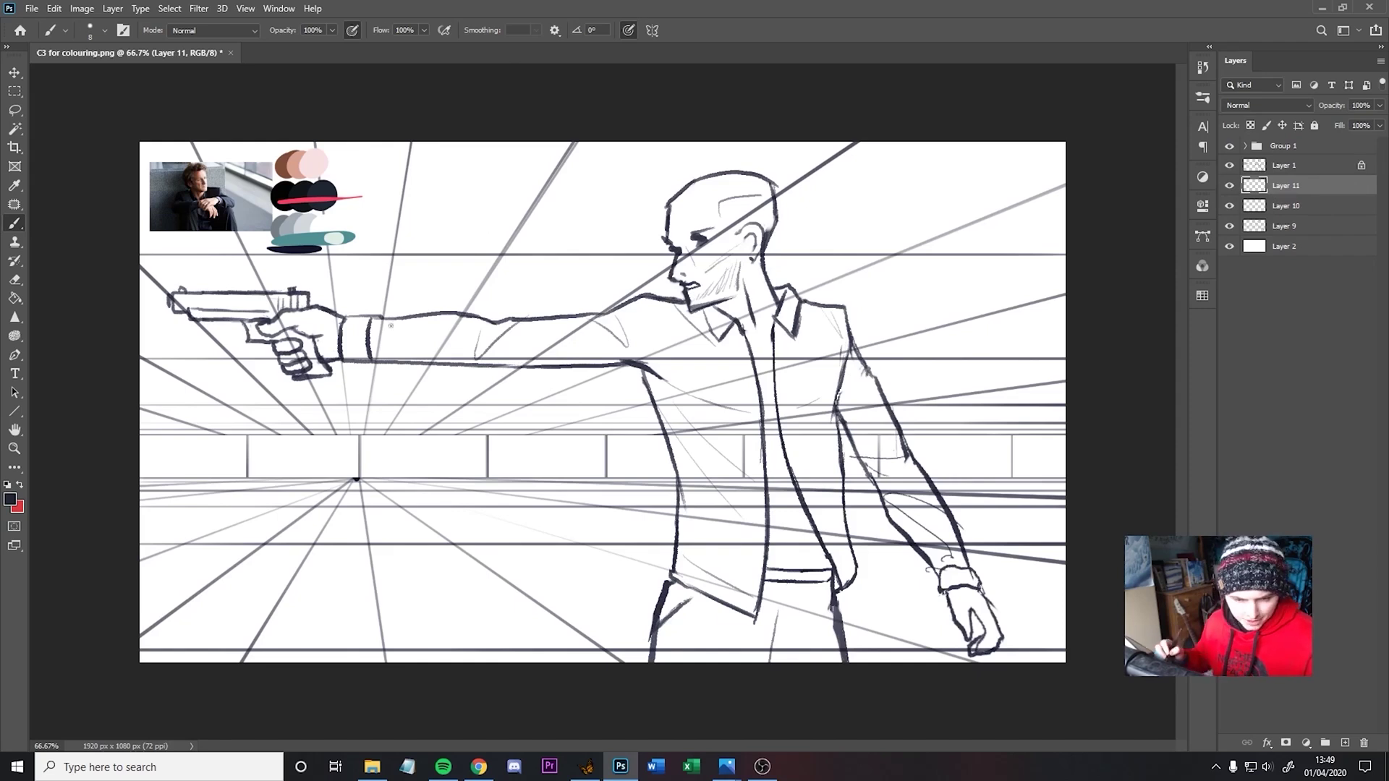